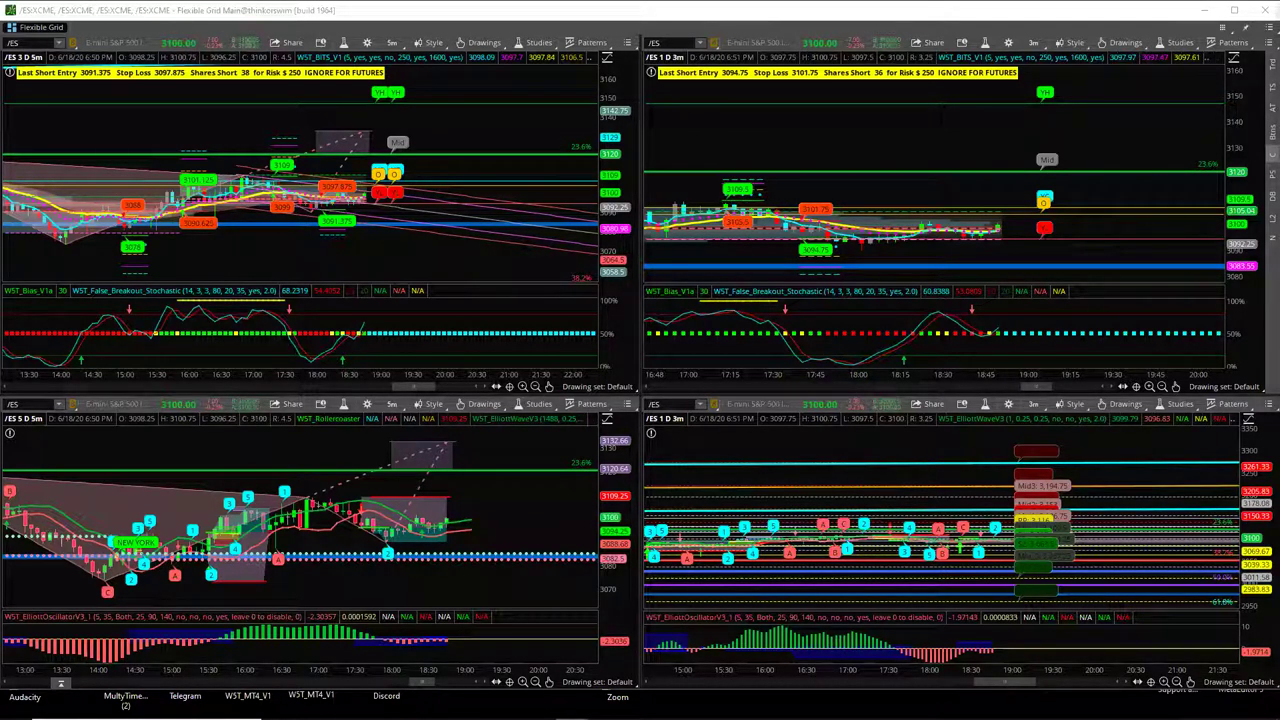
# - Examine the /ES futures price action on the 5-minute and 3-minute charts of the grid
pyautogui.moveTo(616, 207); pyautogui.dragTo(614, 160)
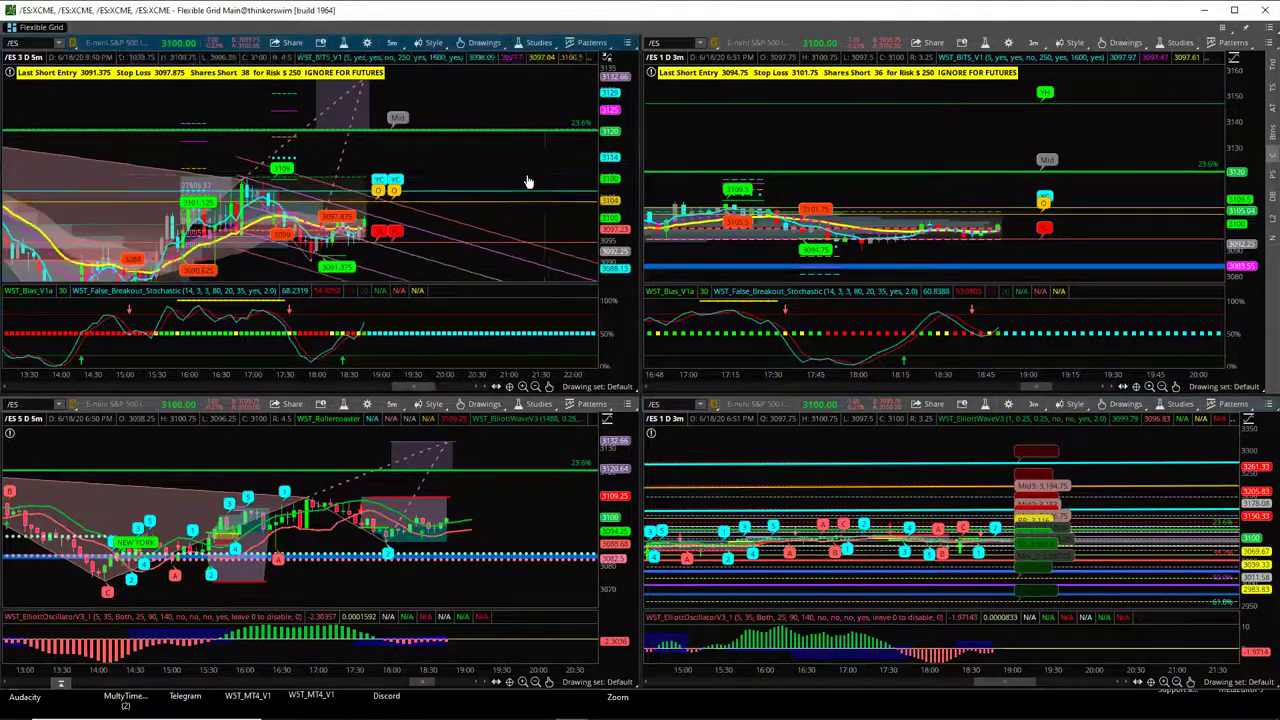
pyautogui.moveTo(505, 160); pyautogui.dragTo(516, 118)
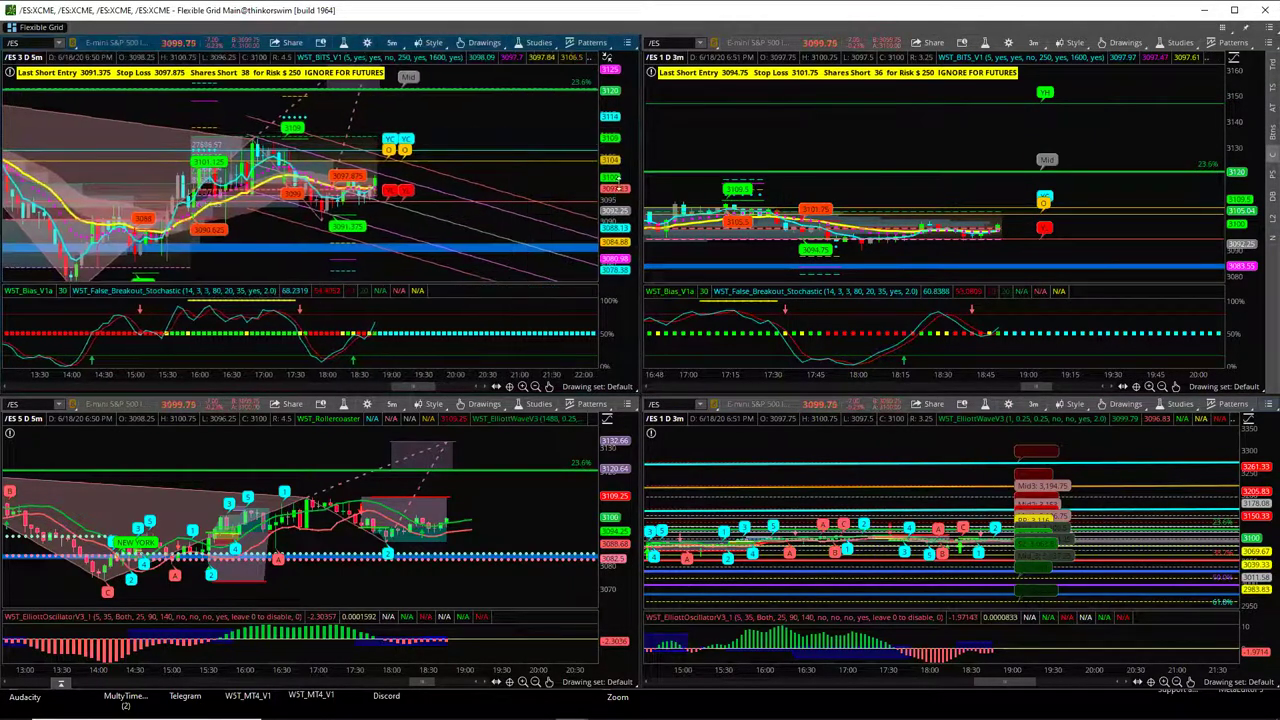
pyautogui.moveTo(617, 186); pyautogui.dragTo(618, 177)
pyautogui.moveTo(1261, 486); pyautogui.dragTo(1260, 465)
pyautogui.moveTo(898, 565); pyautogui.dragTo(1018, 562)
pyautogui.moveTo(886, 474); pyautogui.dragTo(870, 463)
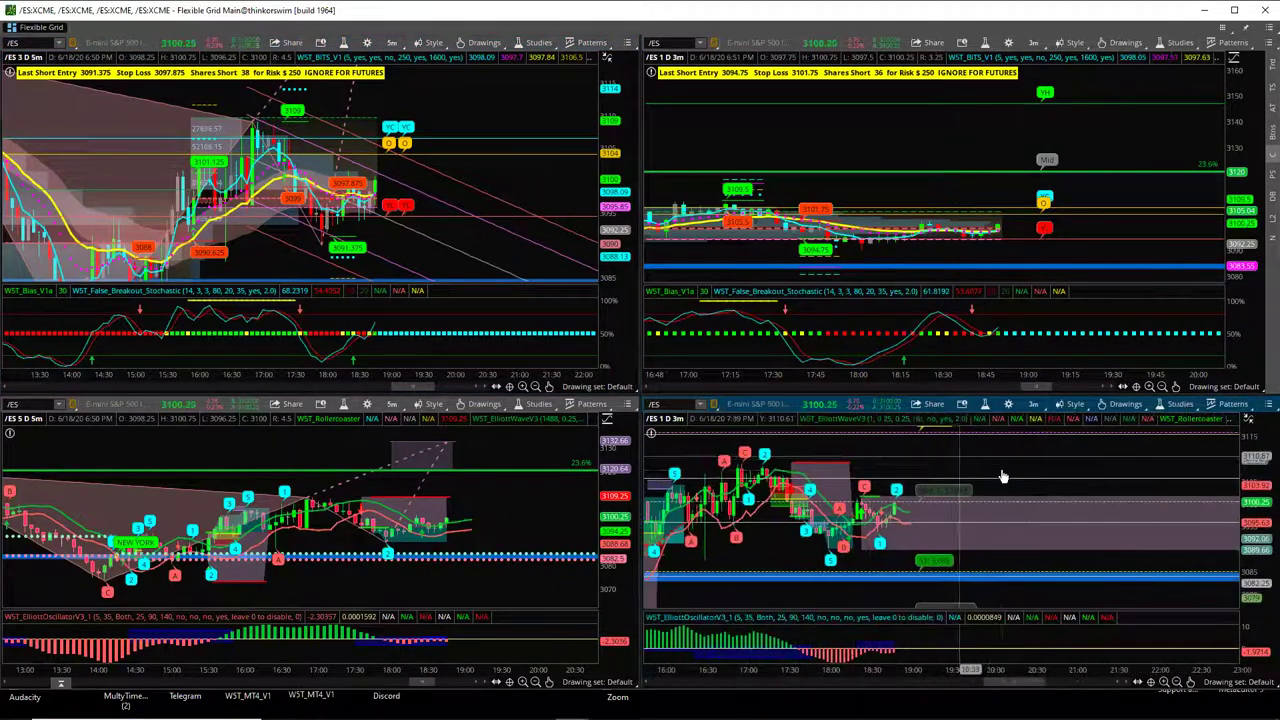
pyautogui.moveTo(971, 477); pyautogui.dragTo(1136, 462)
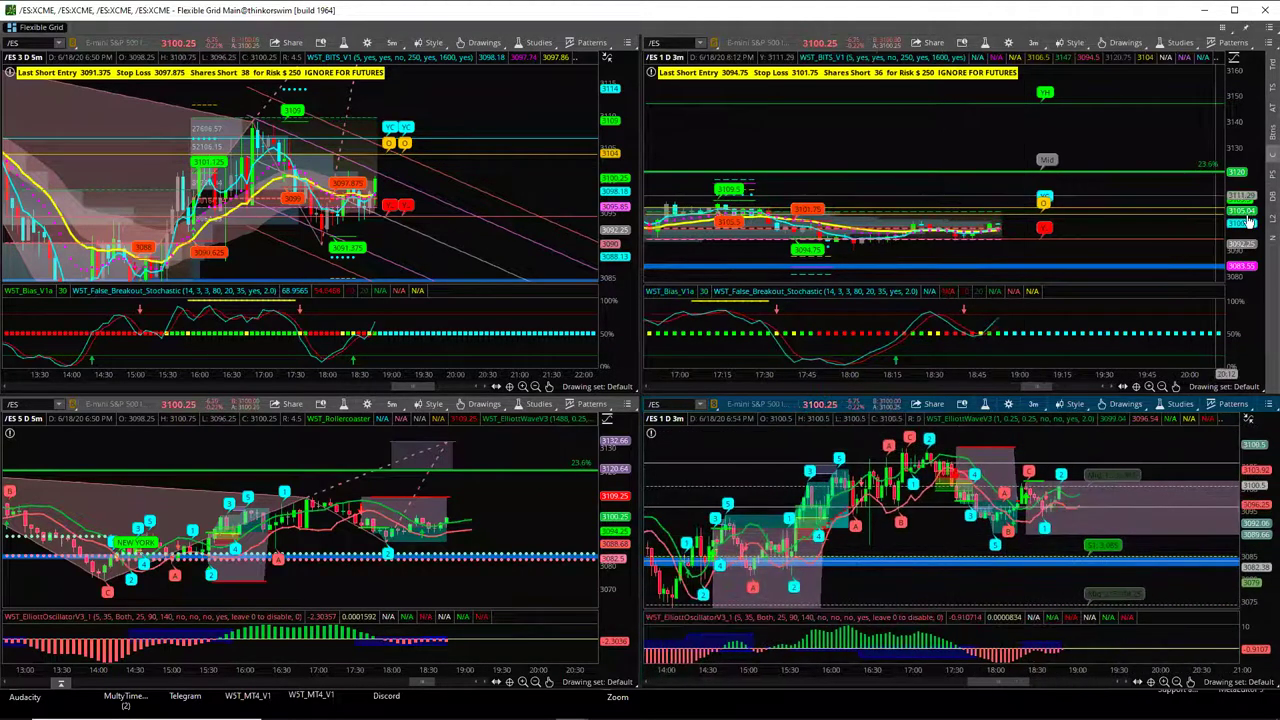
pyautogui.moveTo(1240, 172); pyautogui.dragTo(1240, 130)
pyautogui.moveTo(1066, 208); pyautogui.dragTo(1088, 118)
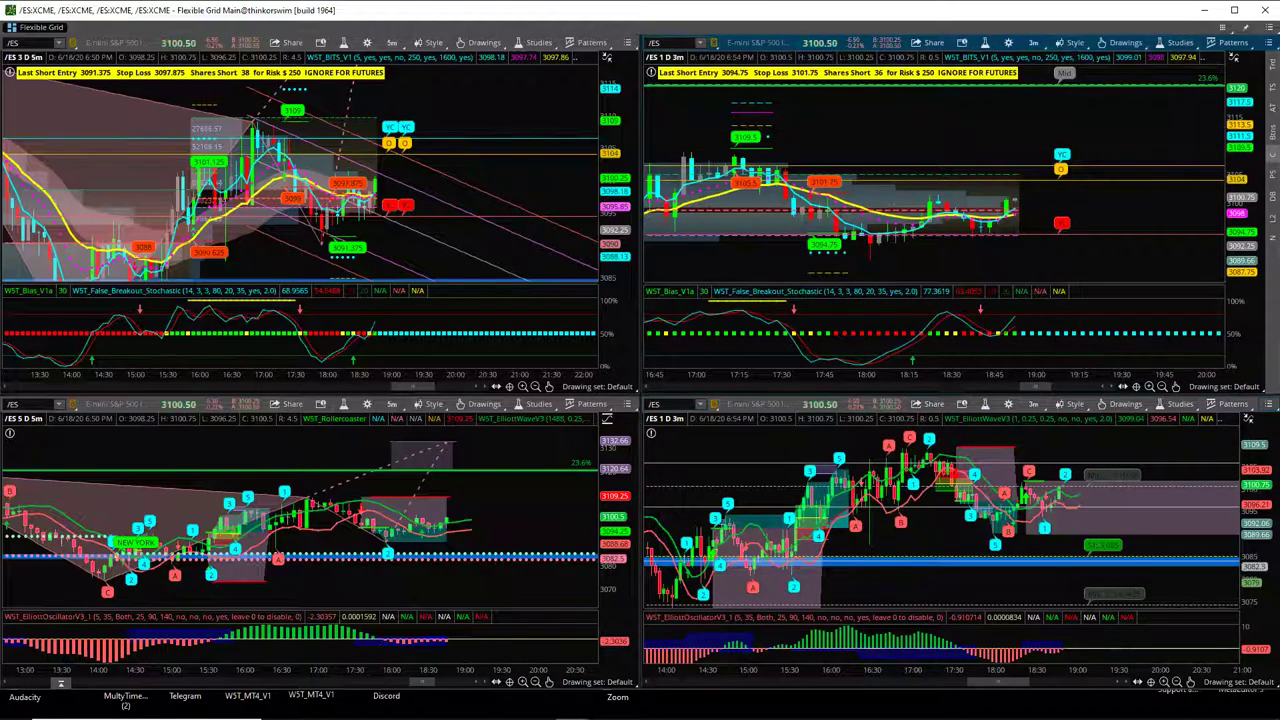
# - Switch from the /ES chart grid to the window with the single daily WORK chart
pyautogui.moveTo(571, 707)
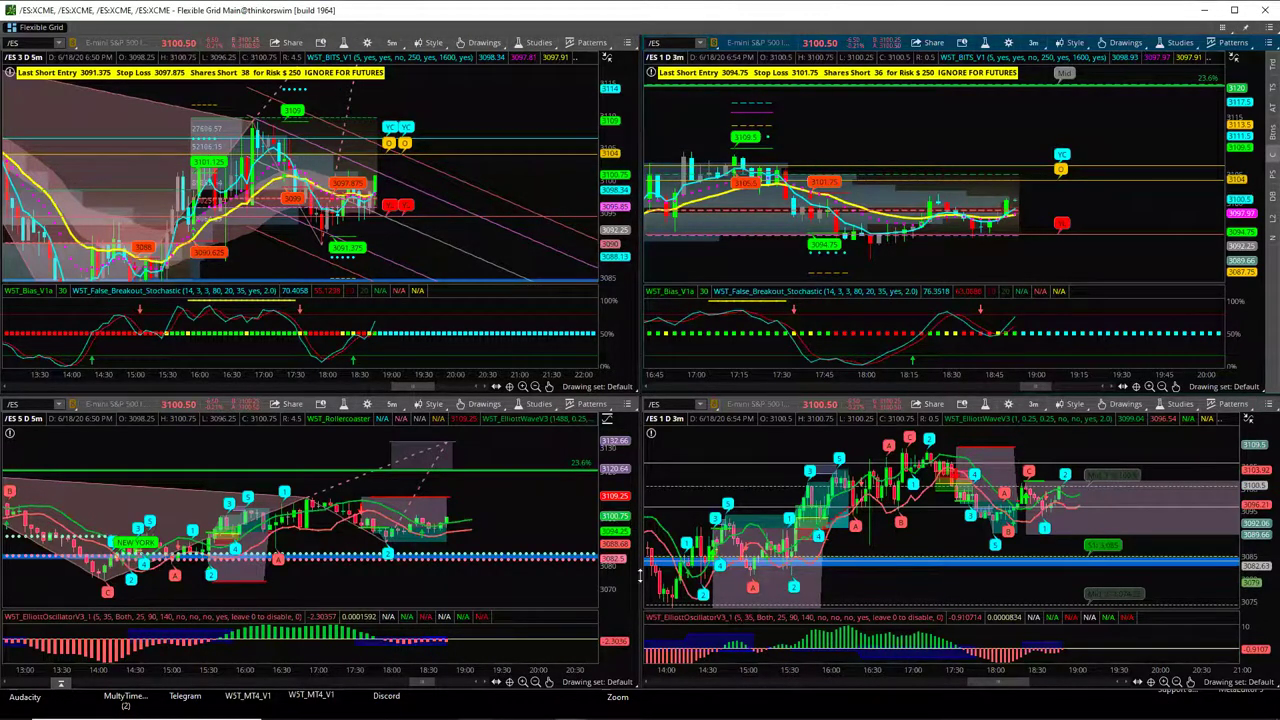
pyautogui.click(903, 655)
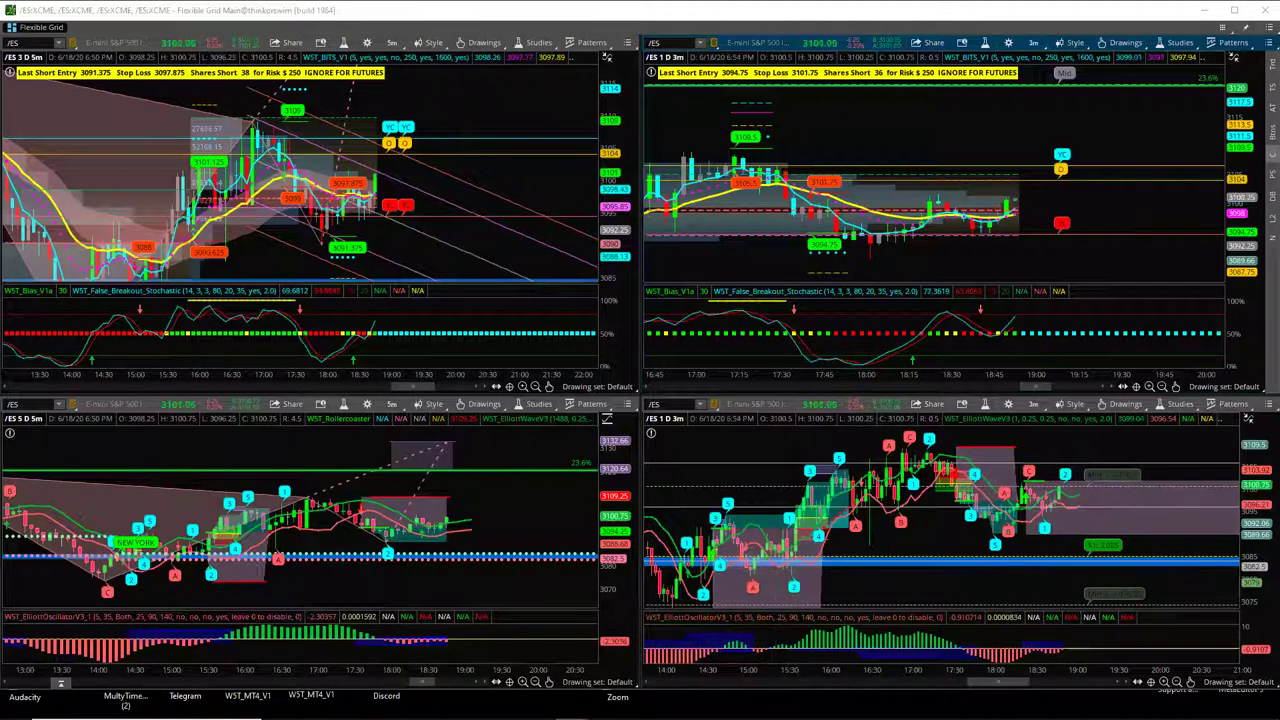
pyautogui.click(1228, 18)
pyautogui.click(1188, 35)
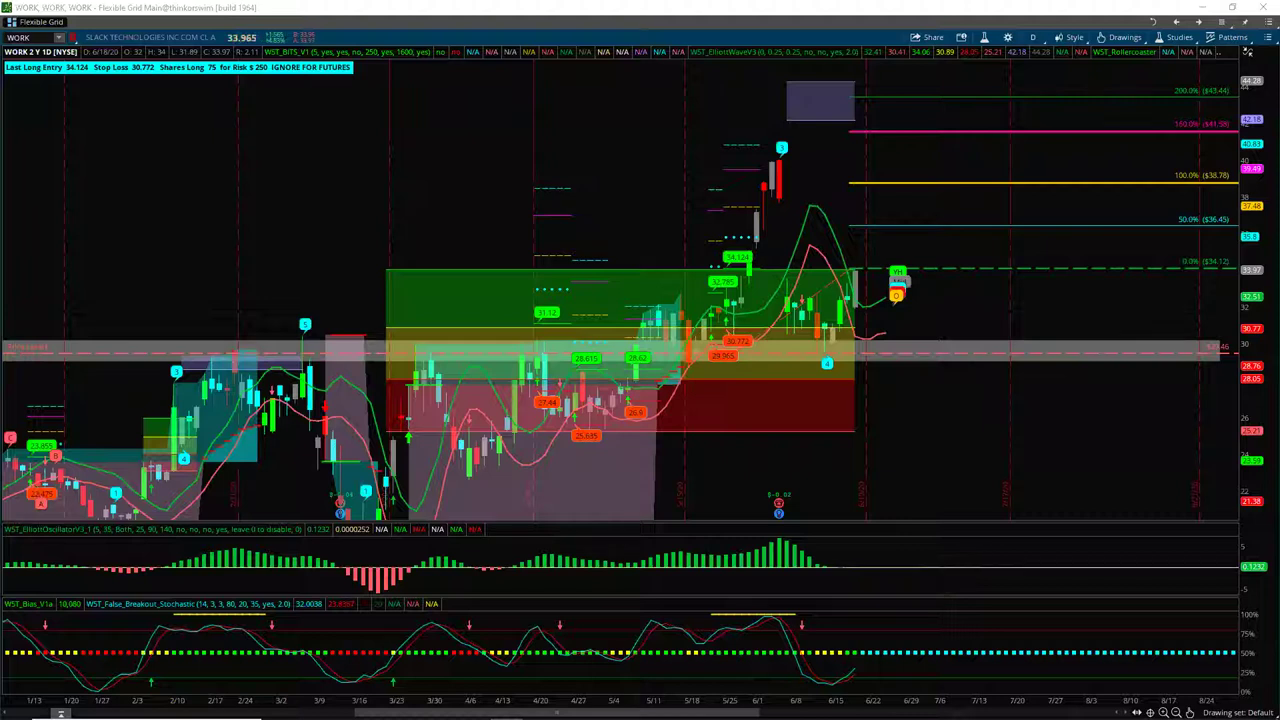
# - Switch to the Chrome browser and open the Smart Stocks Scanner from the Trading Signals section of tradethefifth.com
pyautogui.hotkey('alt', 'Tab')
pyautogui.click(801, 380)
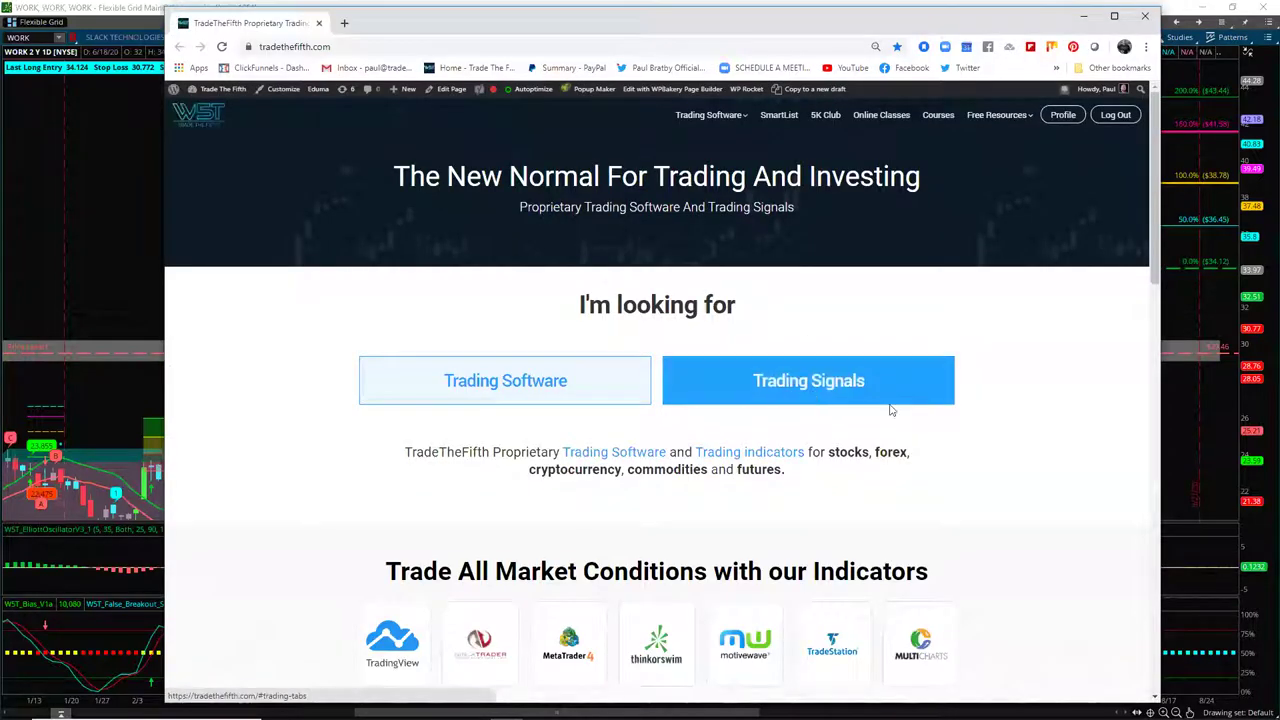
pyautogui.scroll(-3, 845, 369)
pyautogui.scroll(-1, 517, 228)
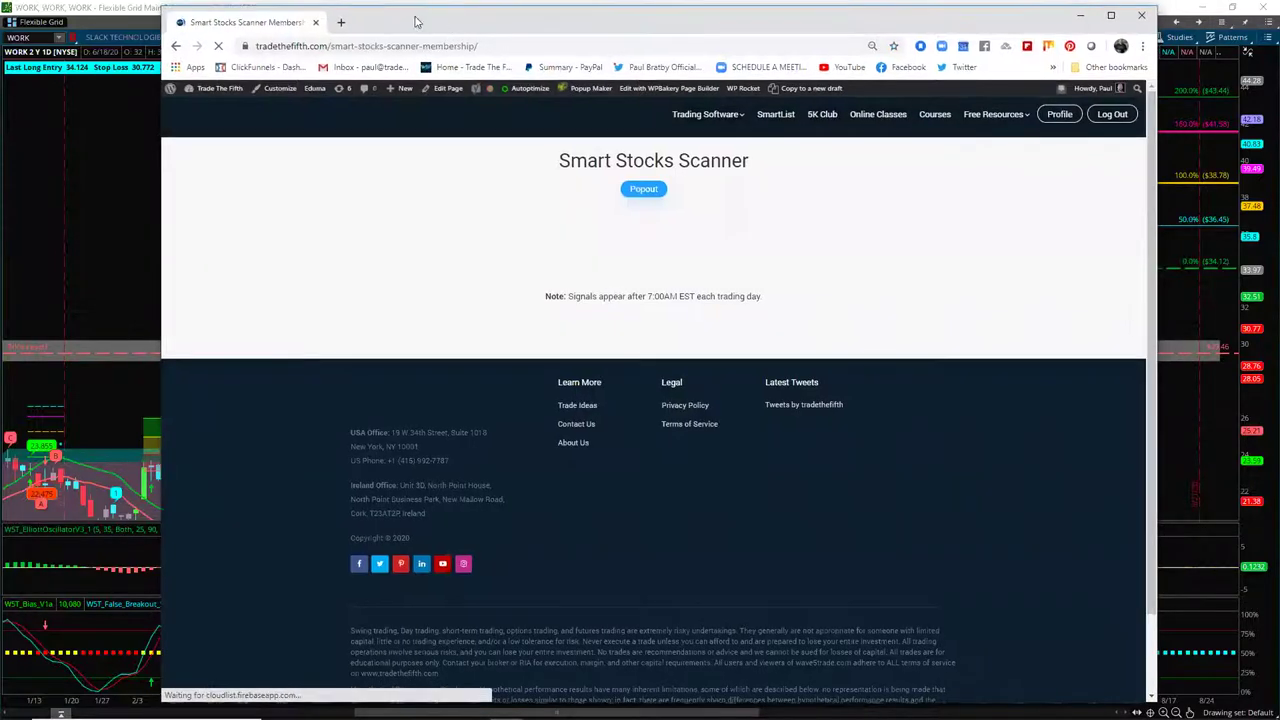
pyautogui.moveTo(416, 21); pyautogui.dragTo(381, 15)
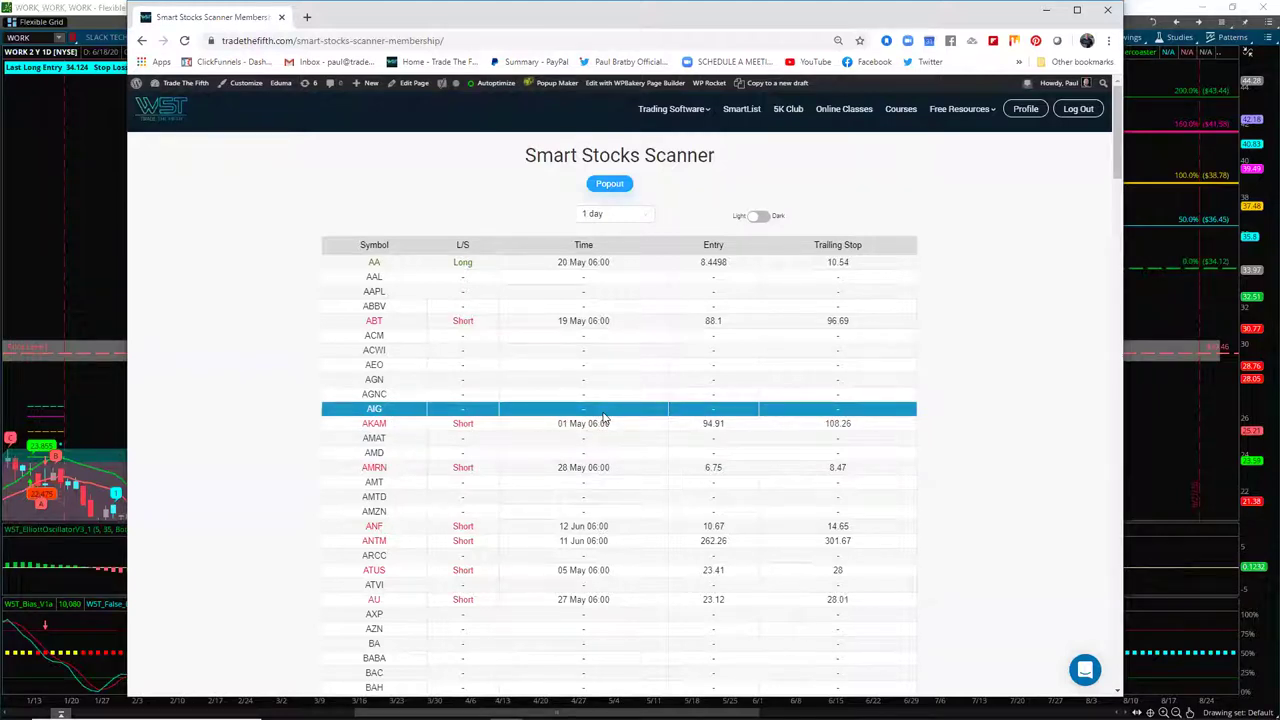
# - Look through the 1-day signals in the Smart Stocks Scanner and move the browser window off the chart
pyautogui.scroll(-5, 603, 418)
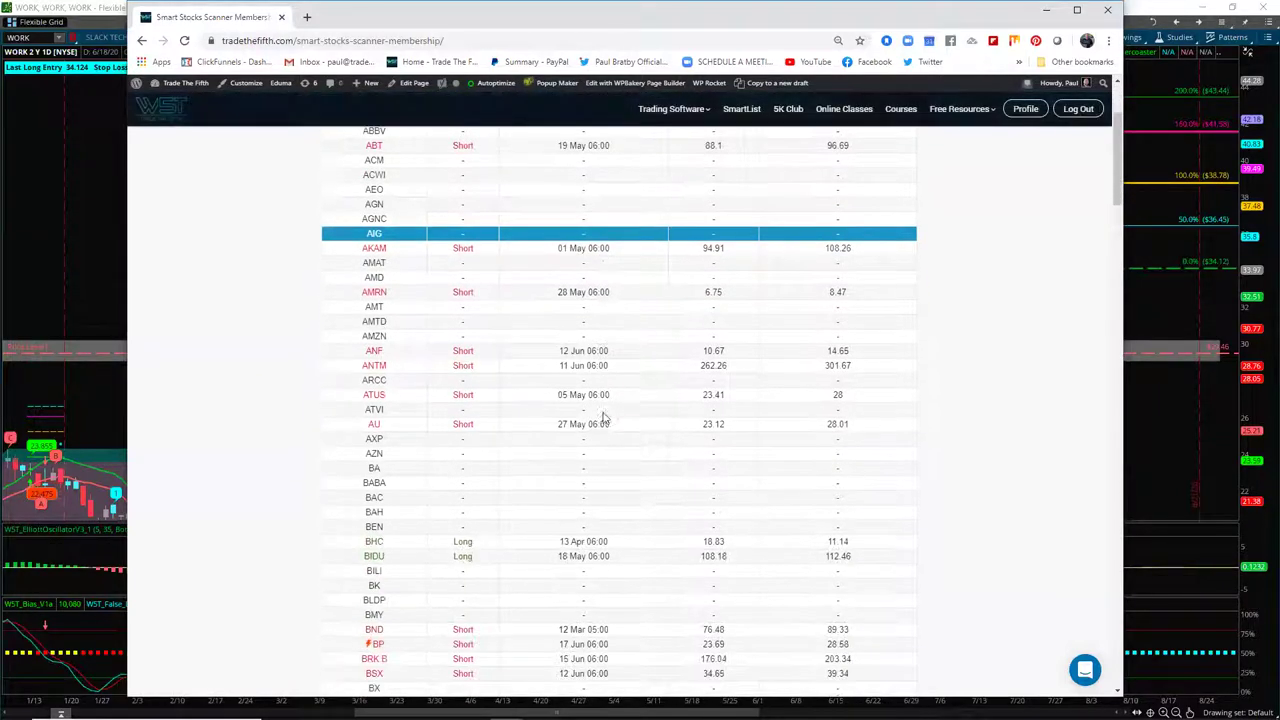
pyautogui.scroll(1, 512, 433)
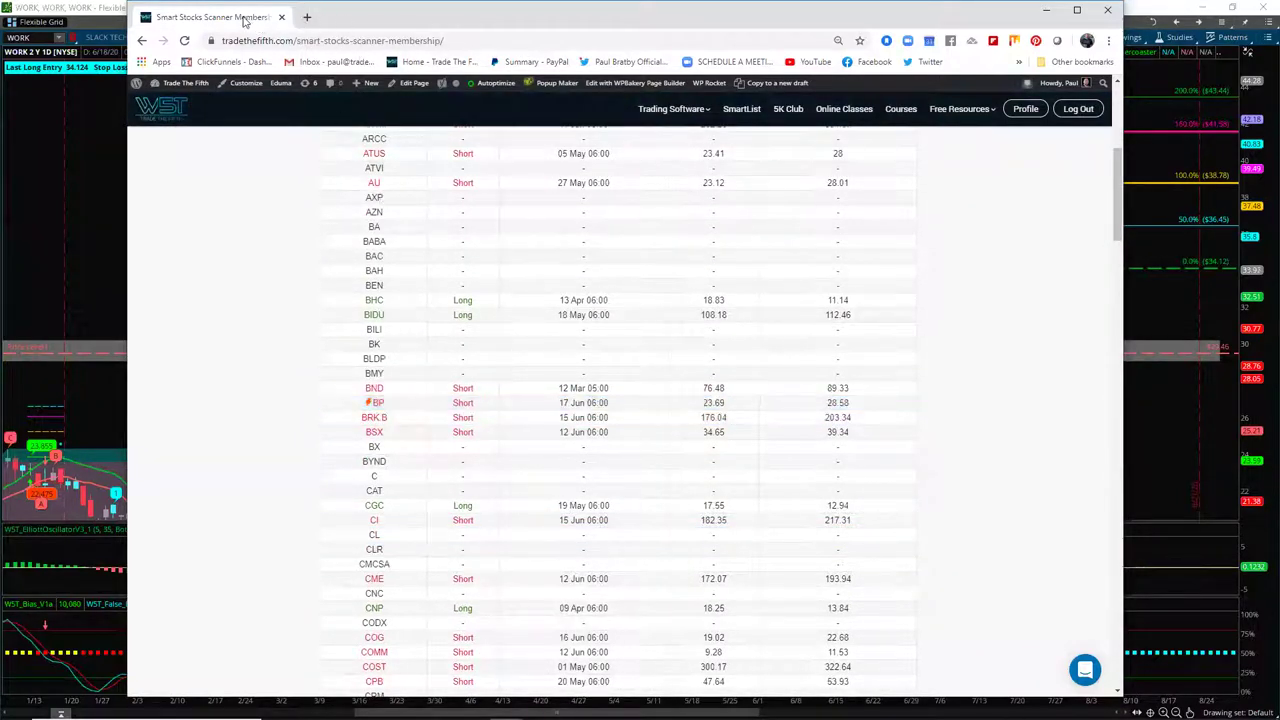
pyautogui.moveTo(219, 17); pyautogui.dragTo(0, 17)
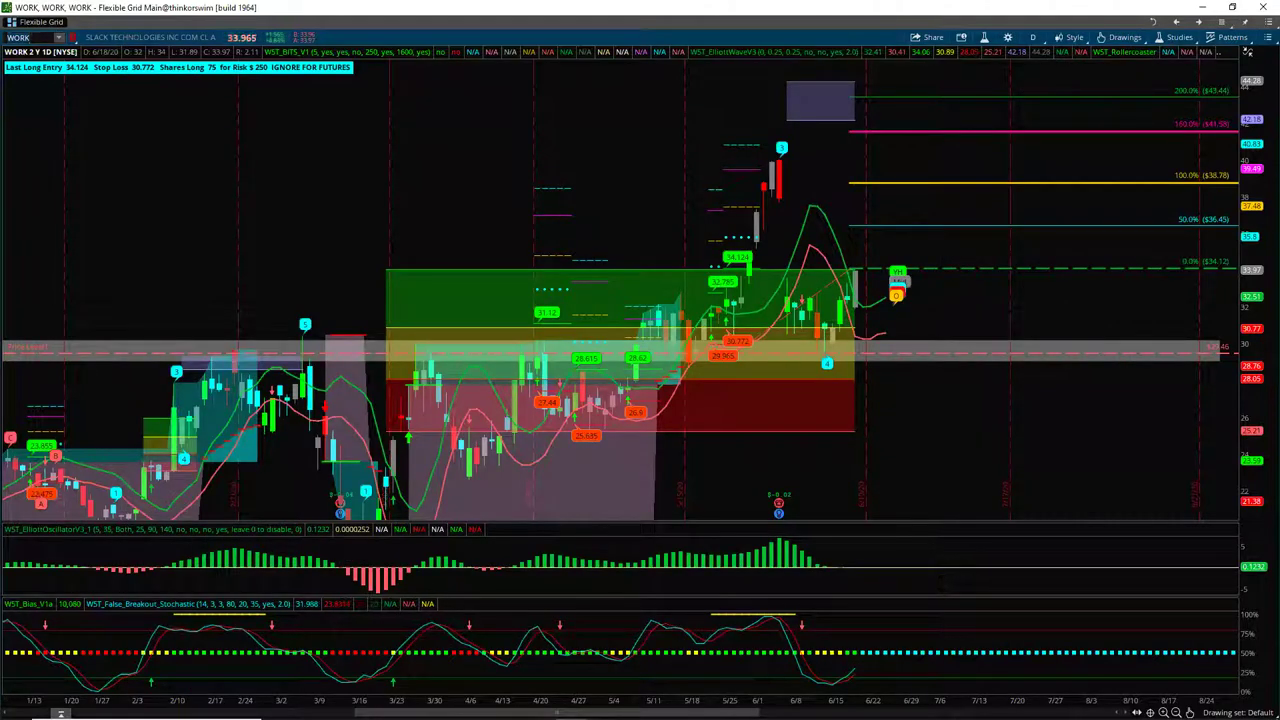
# - Load the BP symbol in the chart and examine its daily price action around the recent candles
pyautogui.write('BP')
pyautogui.press('Return')
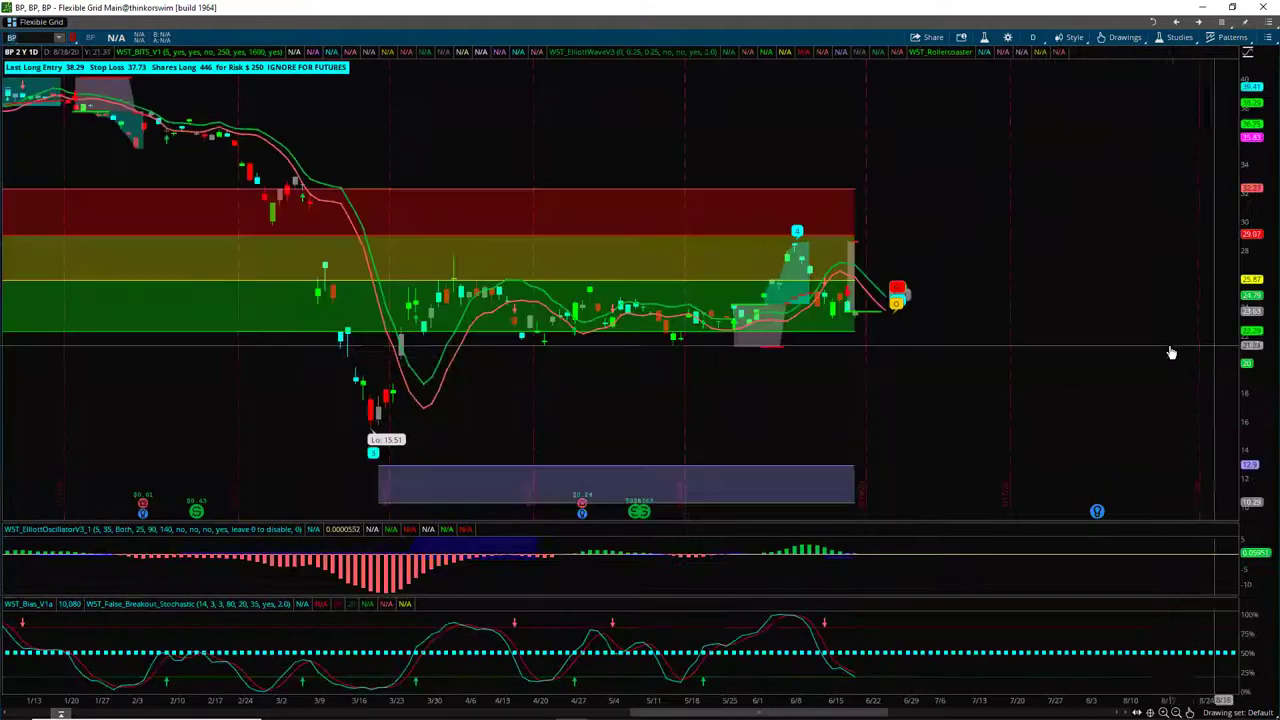
pyautogui.moveTo(1250, 406); pyautogui.dragTo(1243, 356)
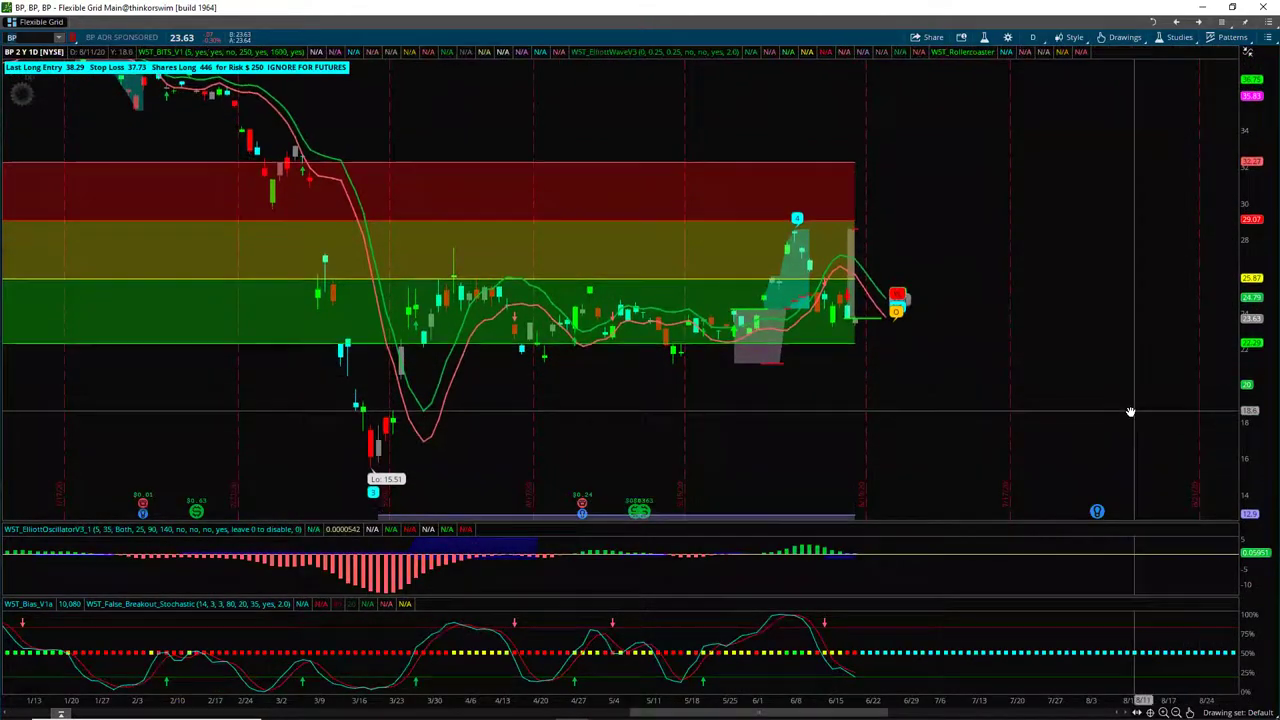
pyautogui.moveTo(1134, 414); pyautogui.dragTo(1105, 388)
pyautogui.moveTo(971, 394); pyautogui.dragTo(854, 357)
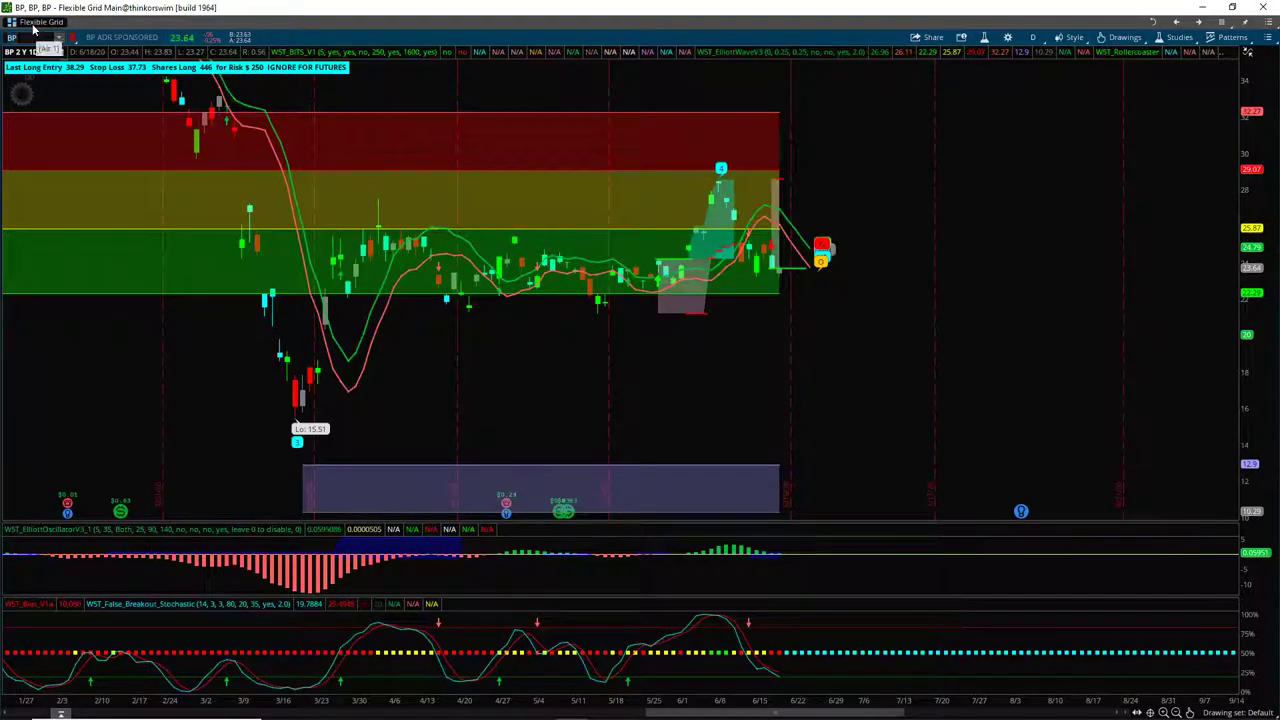
# - Load the ET symbol and show it on the 5-year weekly time frame
pyautogui.press('Return')
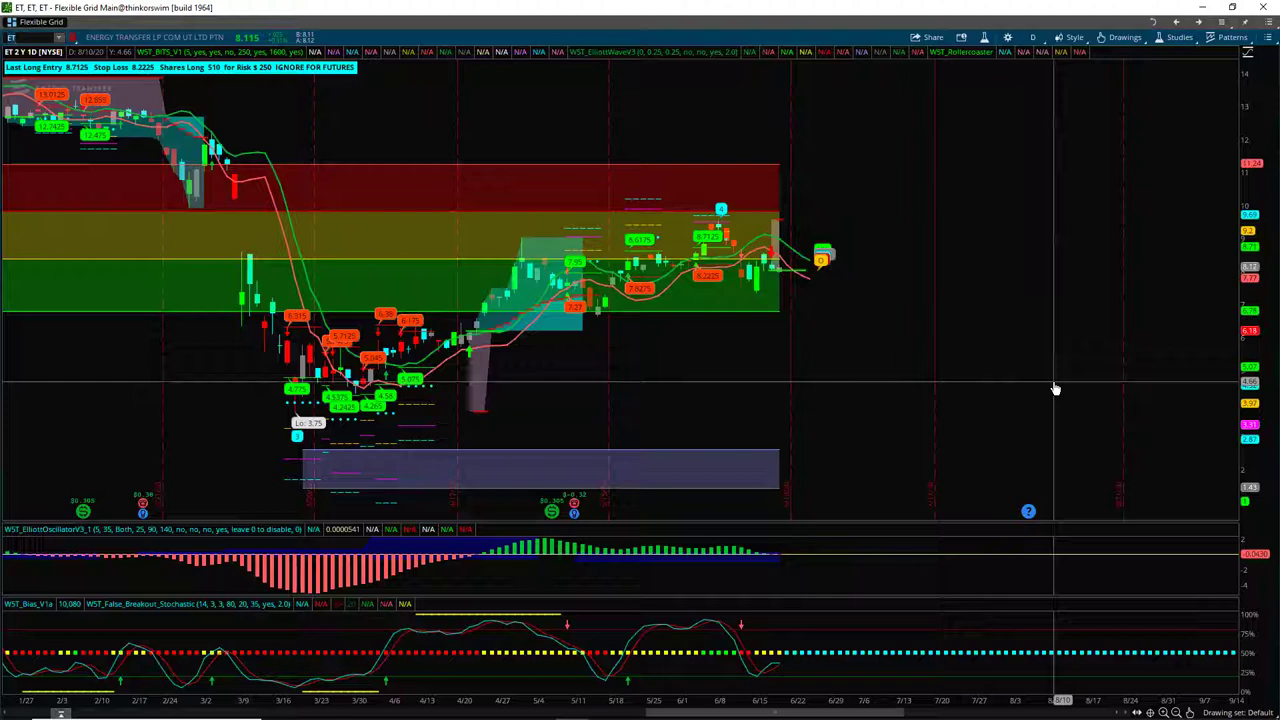
pyautogui.click(1033, 38)
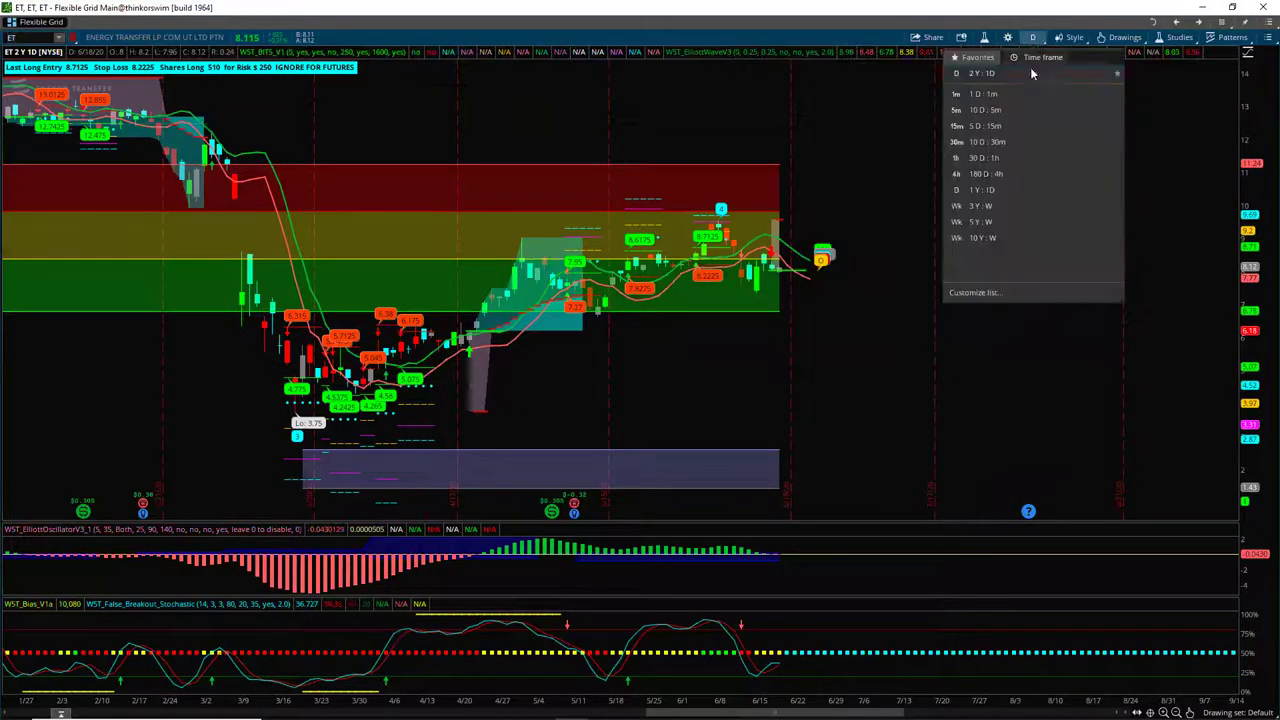
pyautogui.click(985, 222)
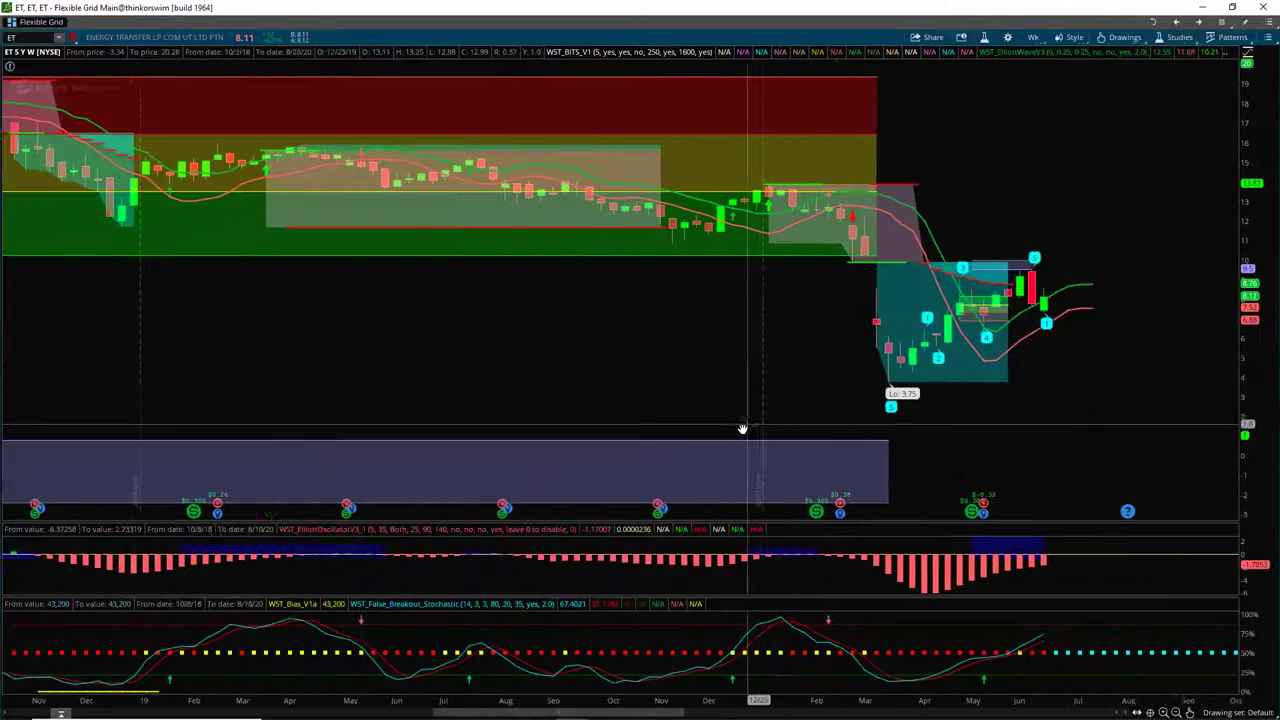
pyautogui.moveTo(742, 429); pyautogui.dragTo(741, 429)
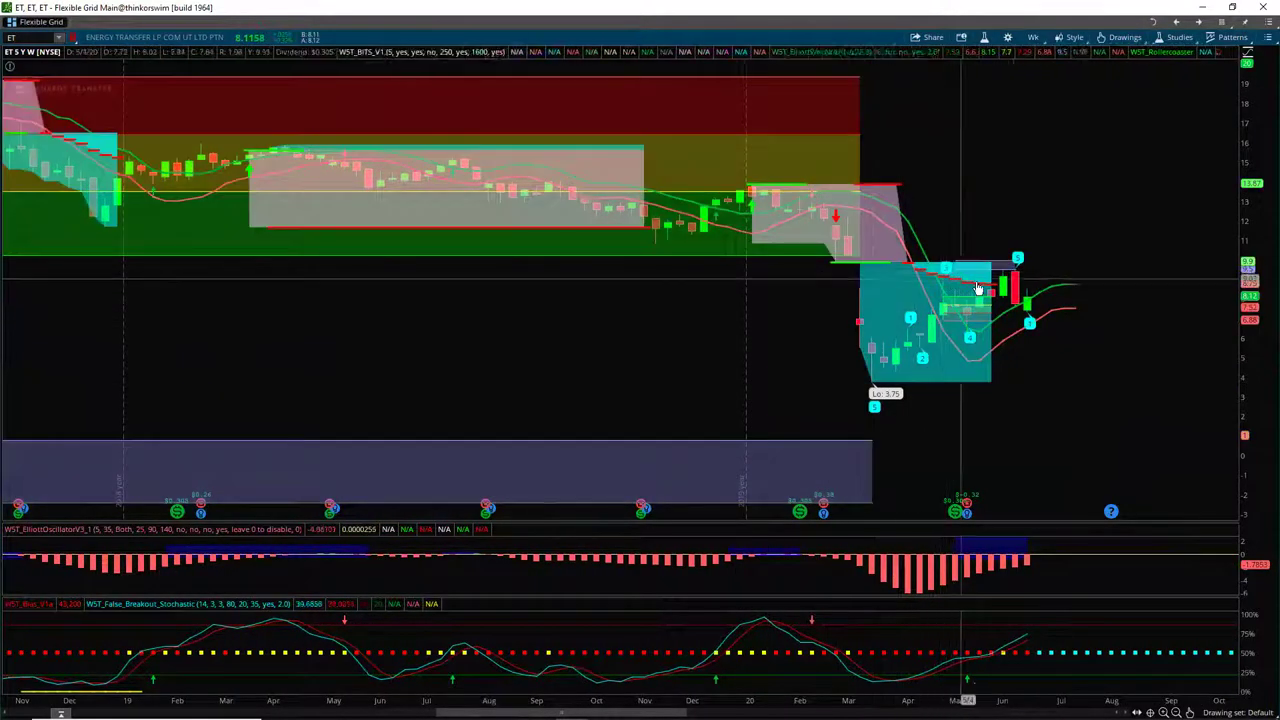
# - Return the ET chart to the 2-year daily time frame and focus on the recent candles
pyautogui.click(1034, 37)
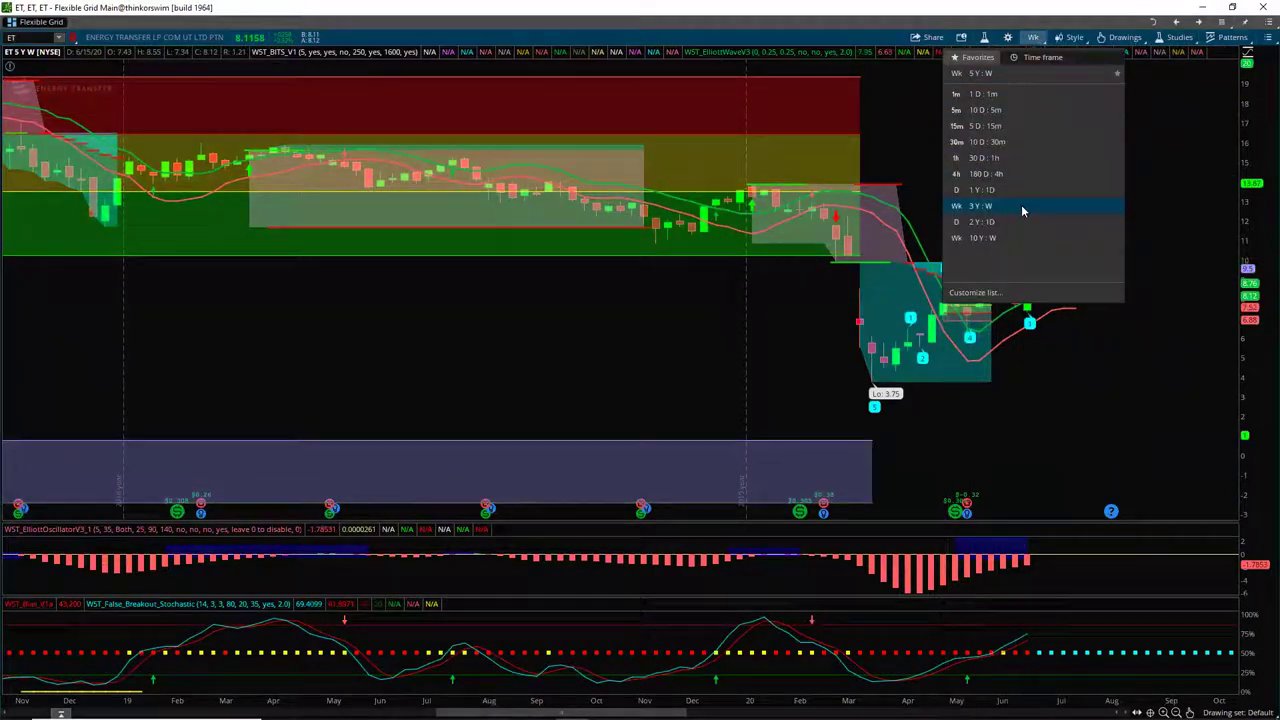
pyautogui.click(1001, 229)
pyautogui.moveTo(1114, 368); pyautogui.dragTo(996, 377)
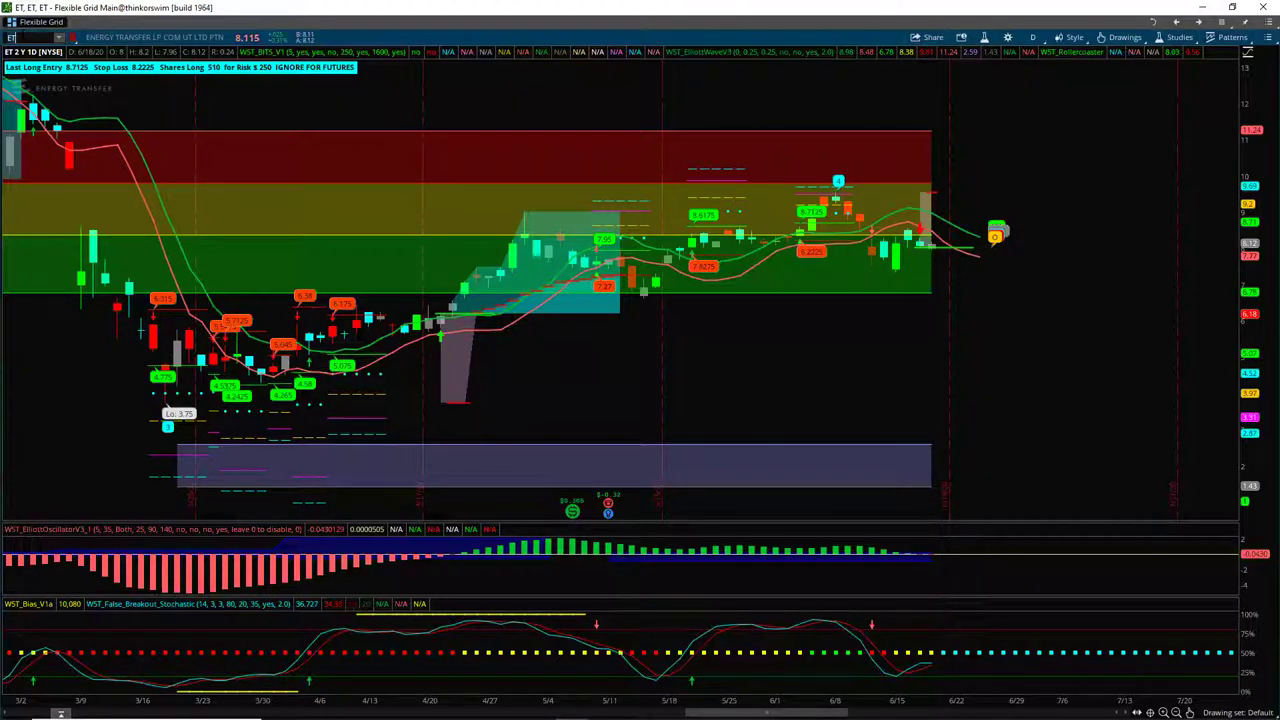
# - Load the KMI symbol and examine its daily chart, from the longer price history to the recent candles
pyautogui.press('Return')
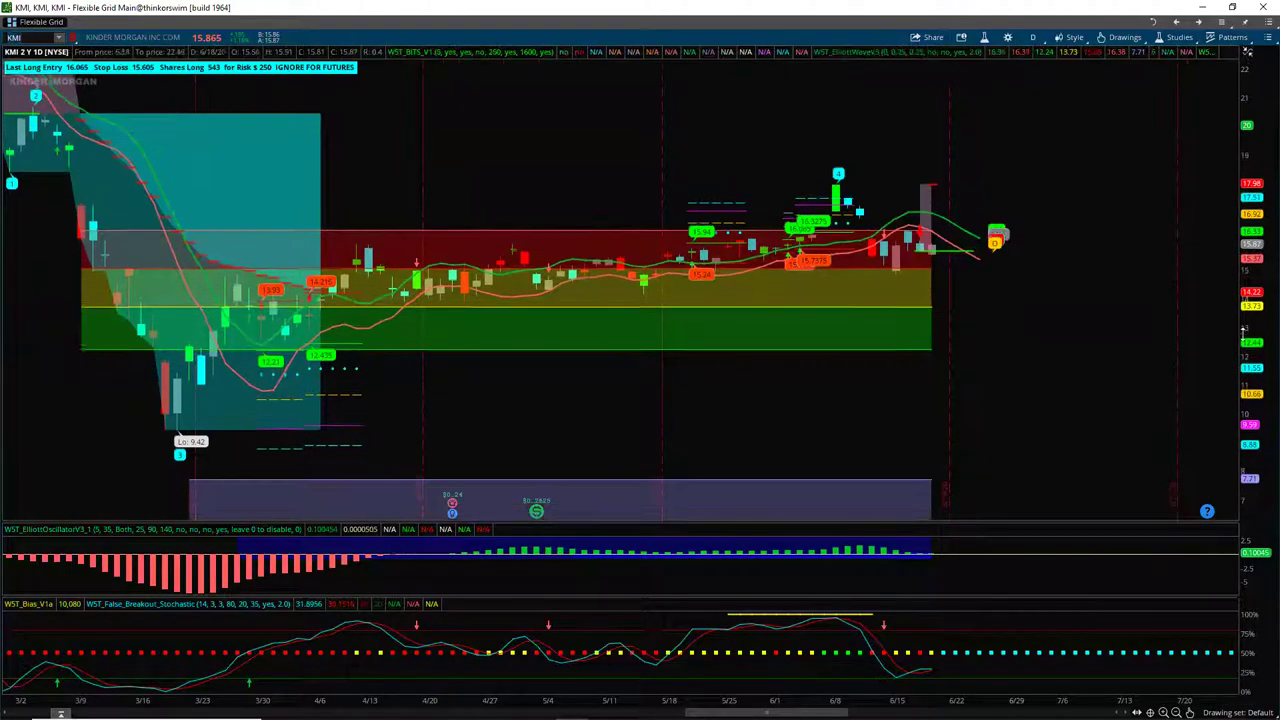
pyautogui.moveTo(1243, 334); pyautogui.dragTo(1243, 316)
pyautogui.moveTo(685, 712); pyautogui.dragTo(426, 712)
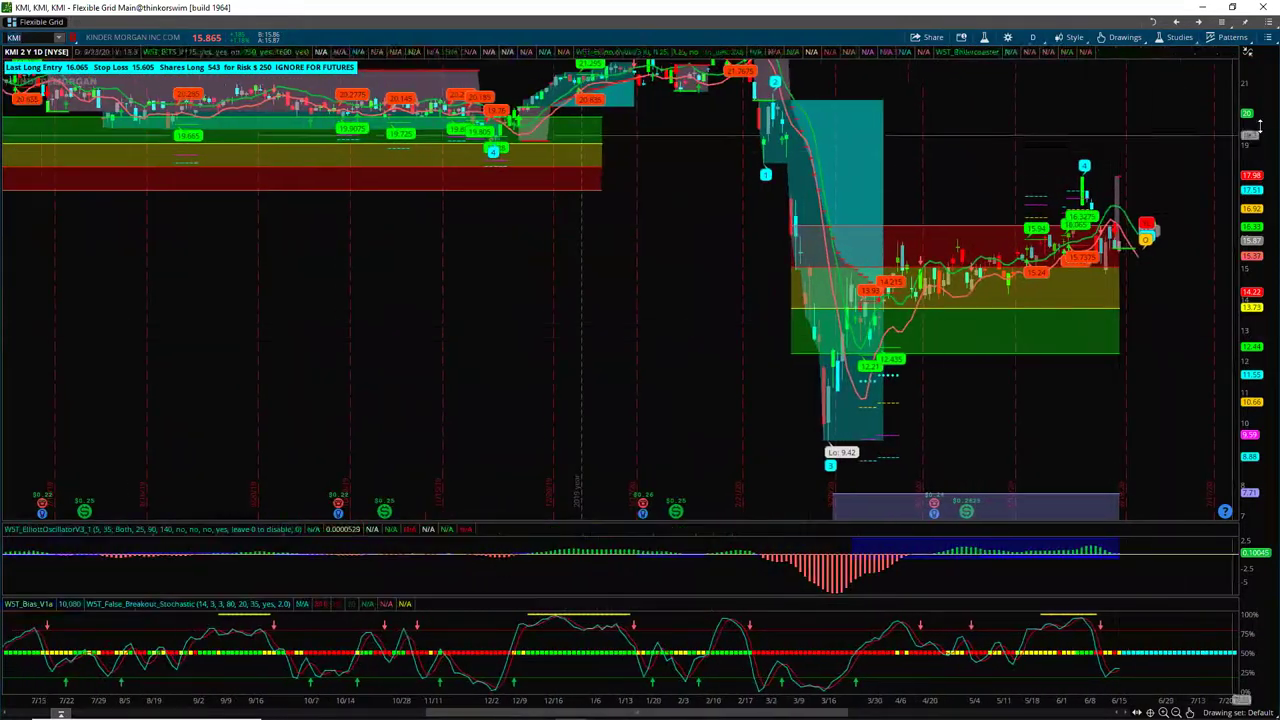
pyautogui.moveTo(1252, 138); pyautogui.dragTo(1249, 385)
pyautogui.moveTo(1029, 368); pyautogui.dragTo(863, 378)
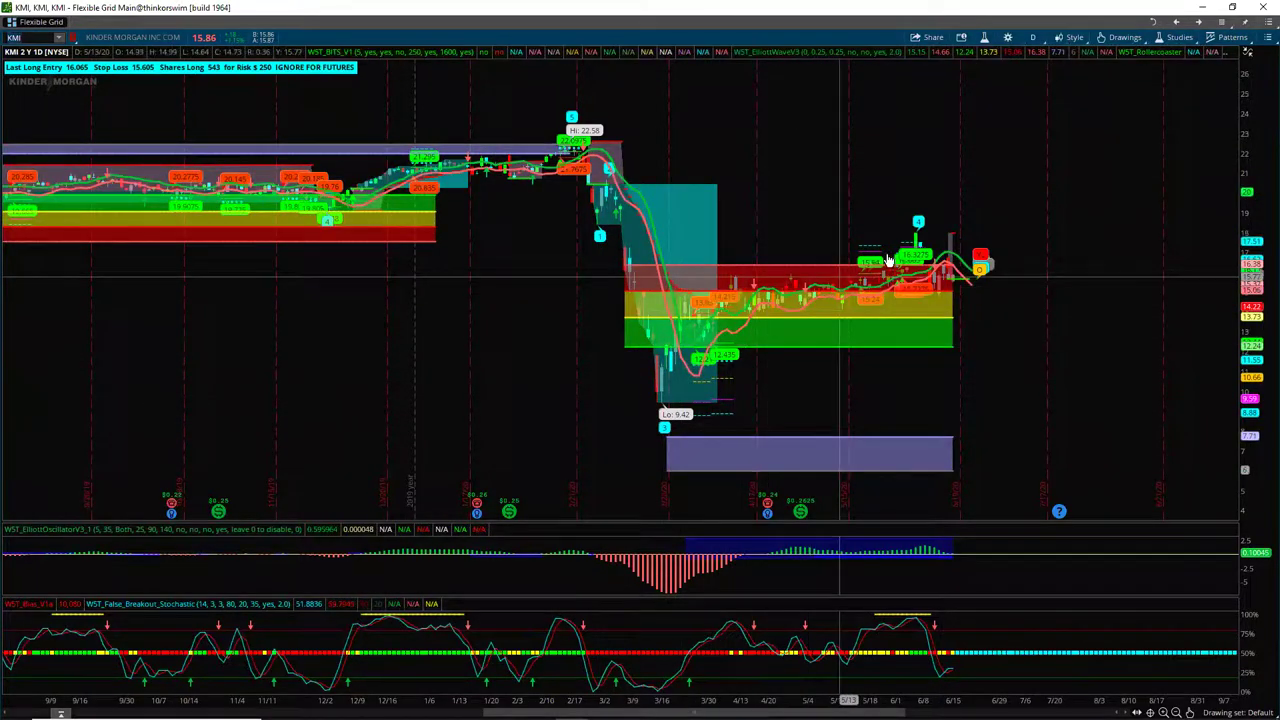
pyautogui.moveTo(862, 700); pyautogui.dragTo(700, 692)
pyautogui.moveTo(1256, 398); pyautogui.dragTo(1252, 340)
pyautogui.moveTo(793, 319); pyautogui.dragTo(836, 252)
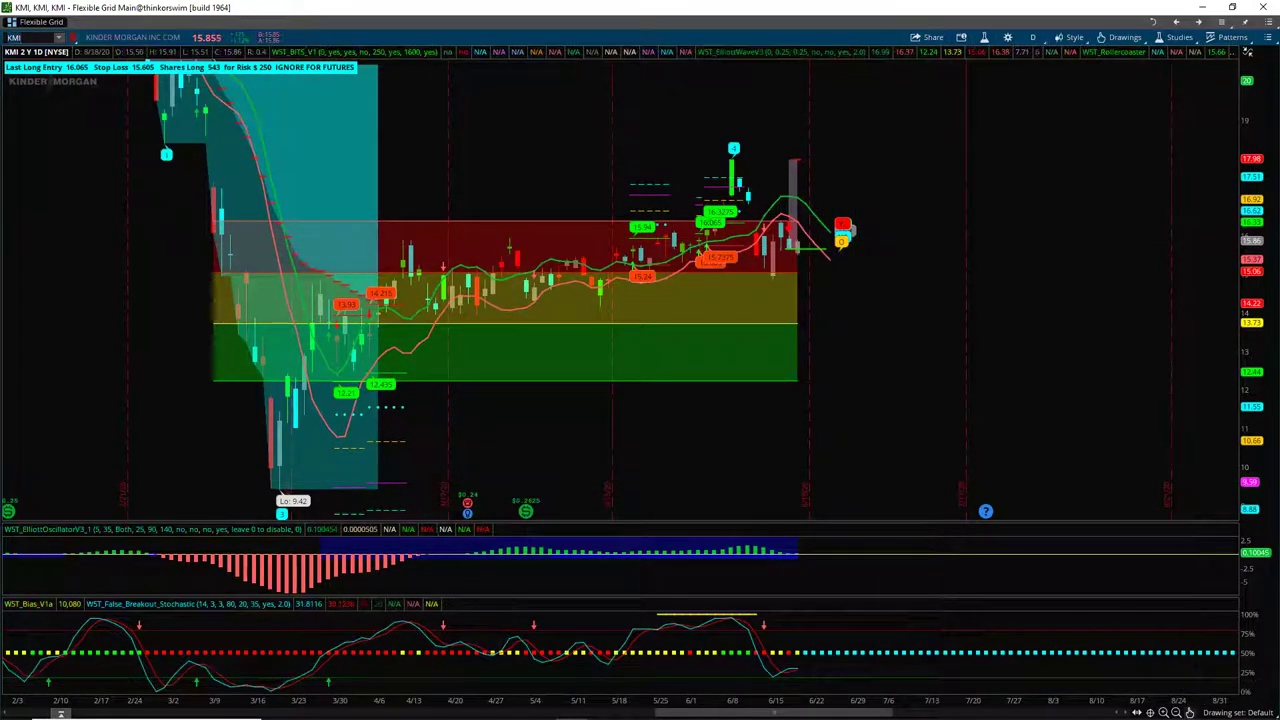
# - Draw two thin grey rectangular support zones on the KMI chart, one at about 14 and one at about 15
pyautogui.click(1197, 560)
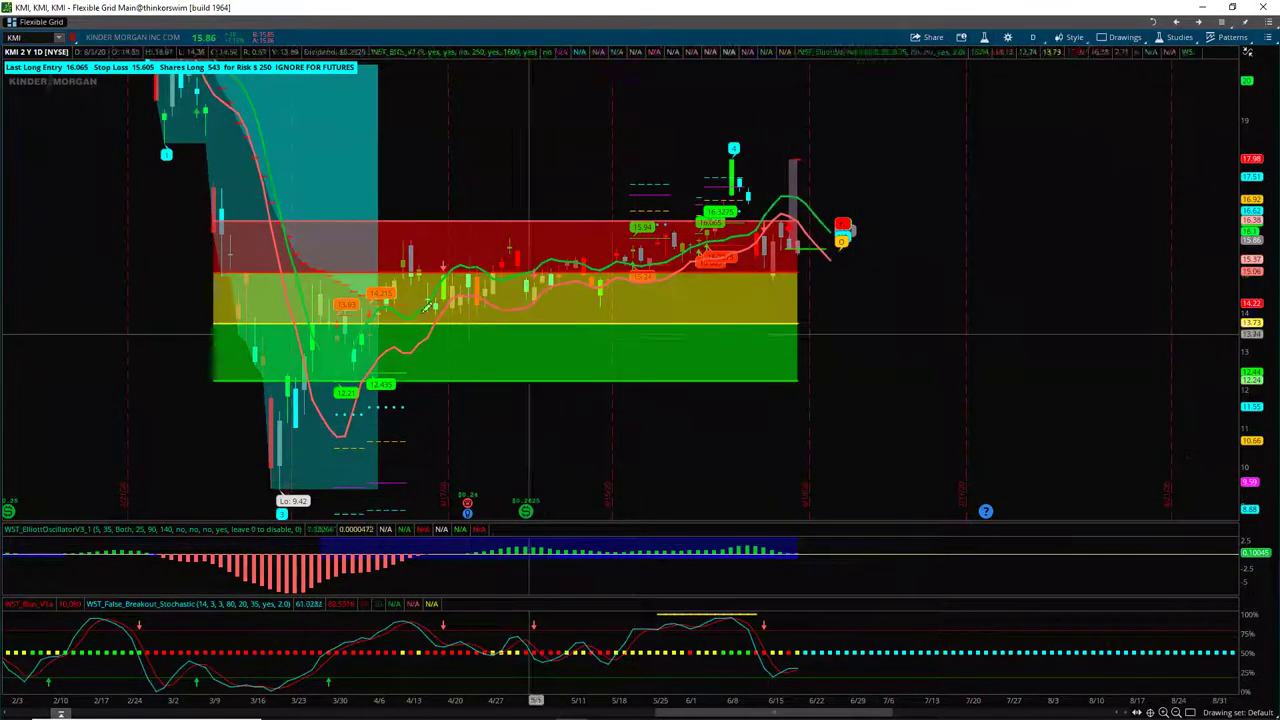
pyautogui.click(391, 316)
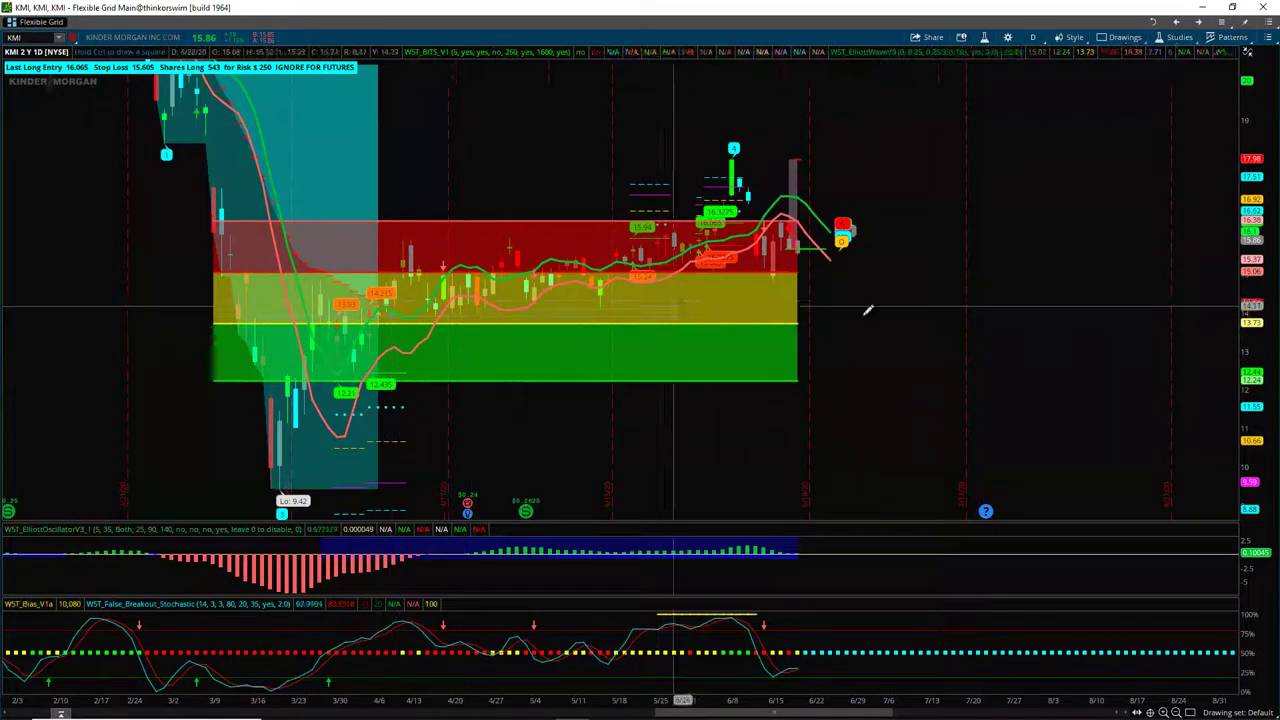
pyautogui.click(1145, 314)
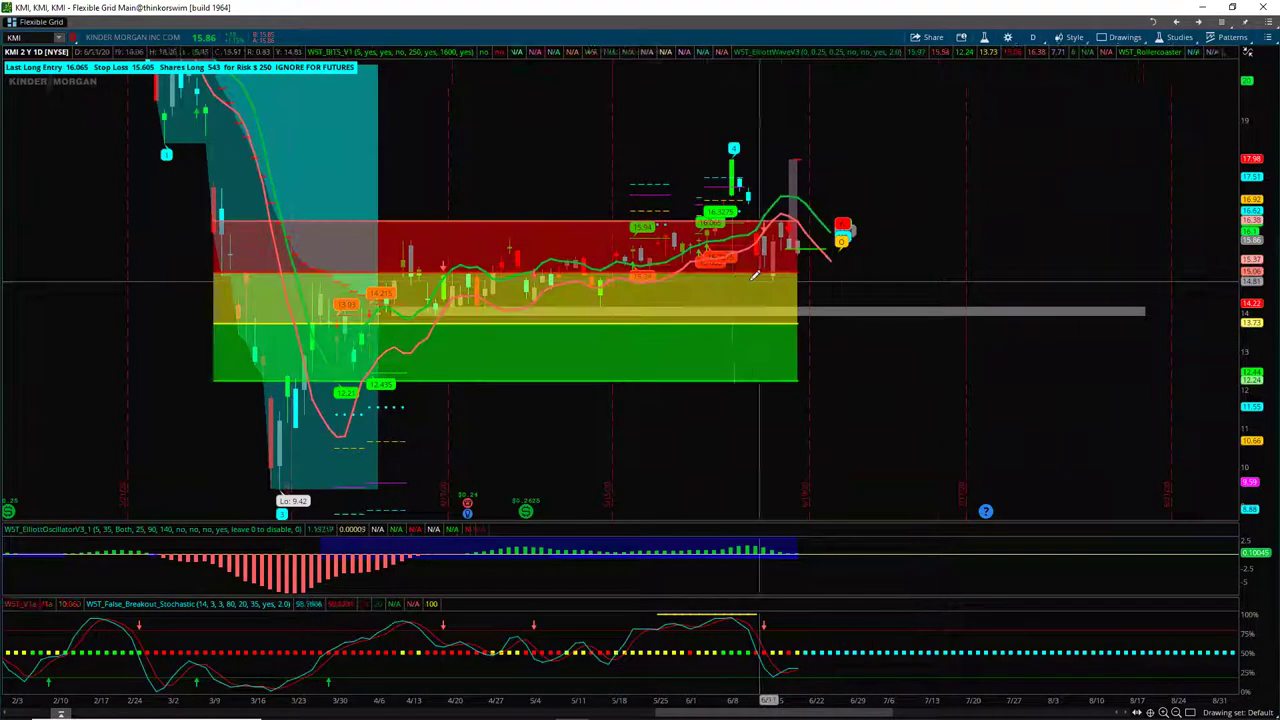
pyautogui.click(997, 278)
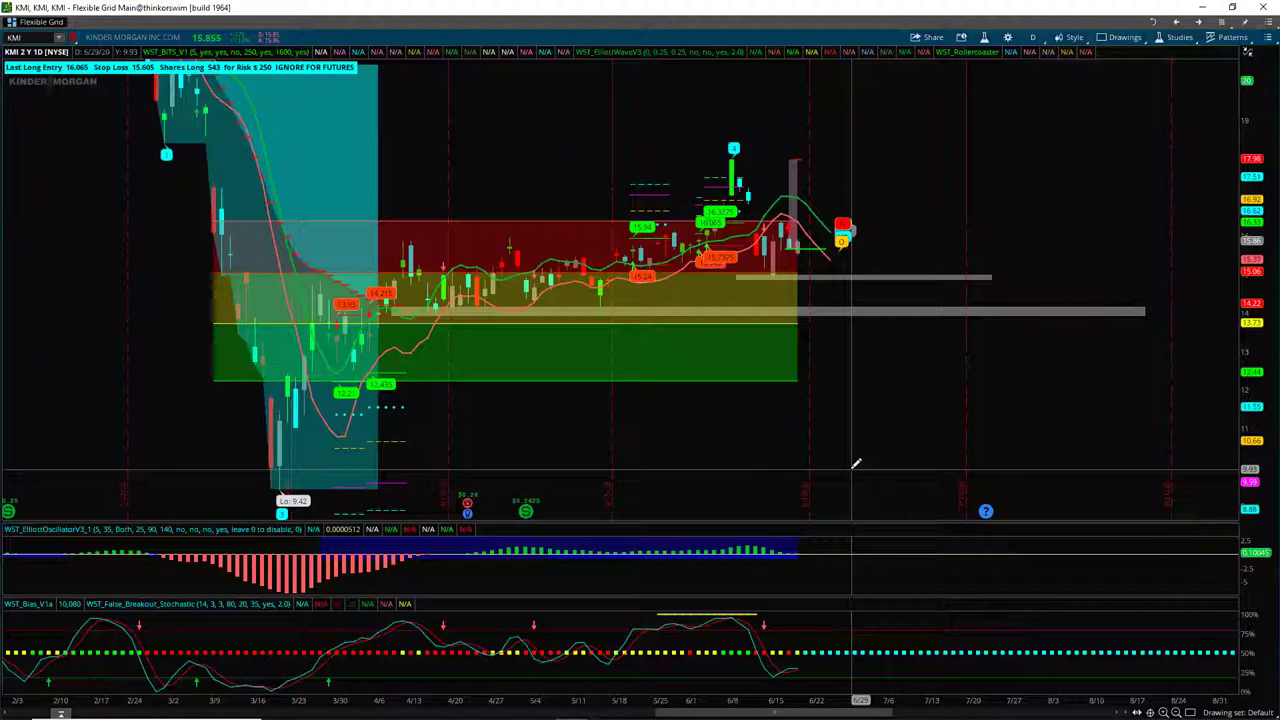
pyautogui.moveTo(1200, 596)
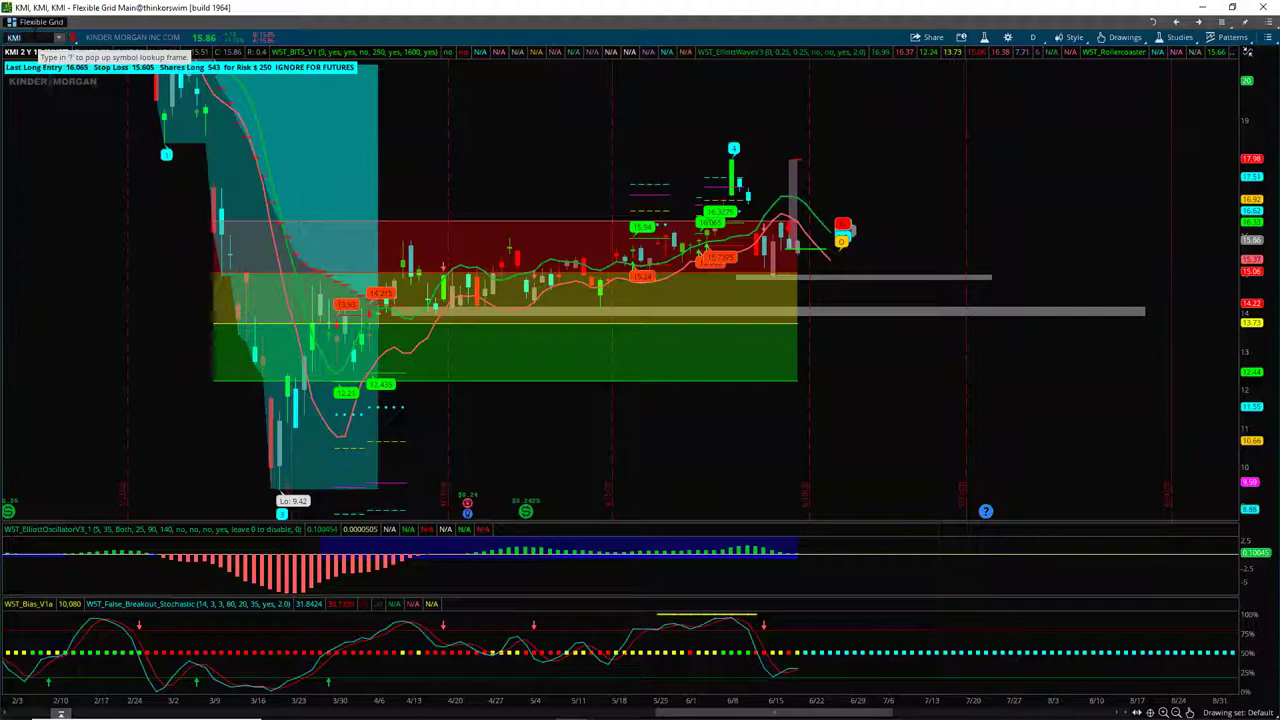
# - Load the LVS symbol and remove the dashed red Price Level line from its chart
pyautogui.write('S')
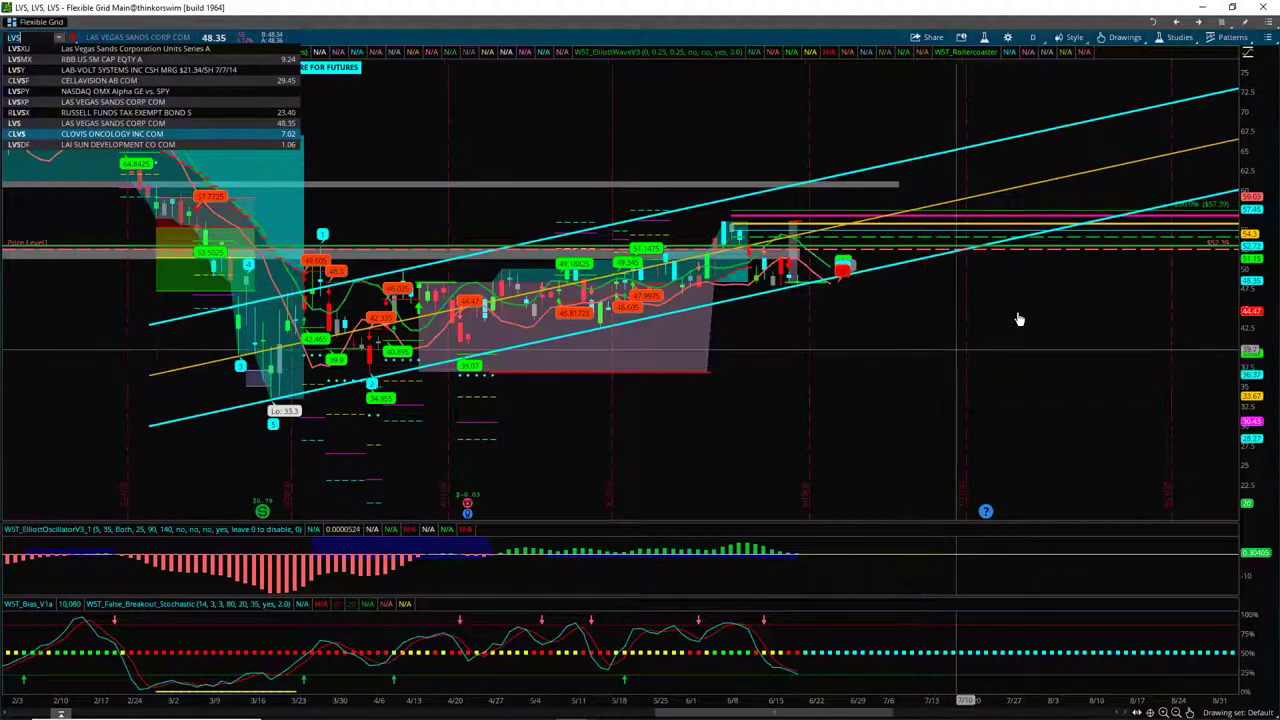
pyautogui.rightClick(1121, 257)
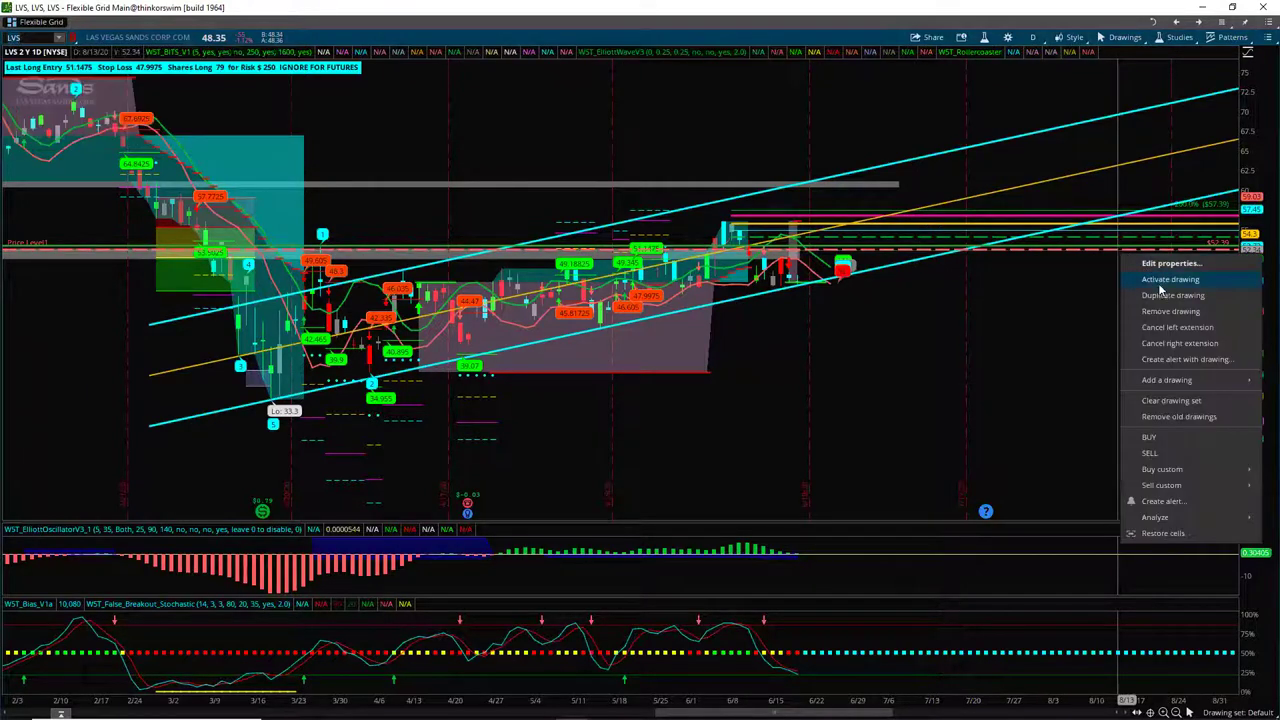
pyautogui.click(1167, 312)
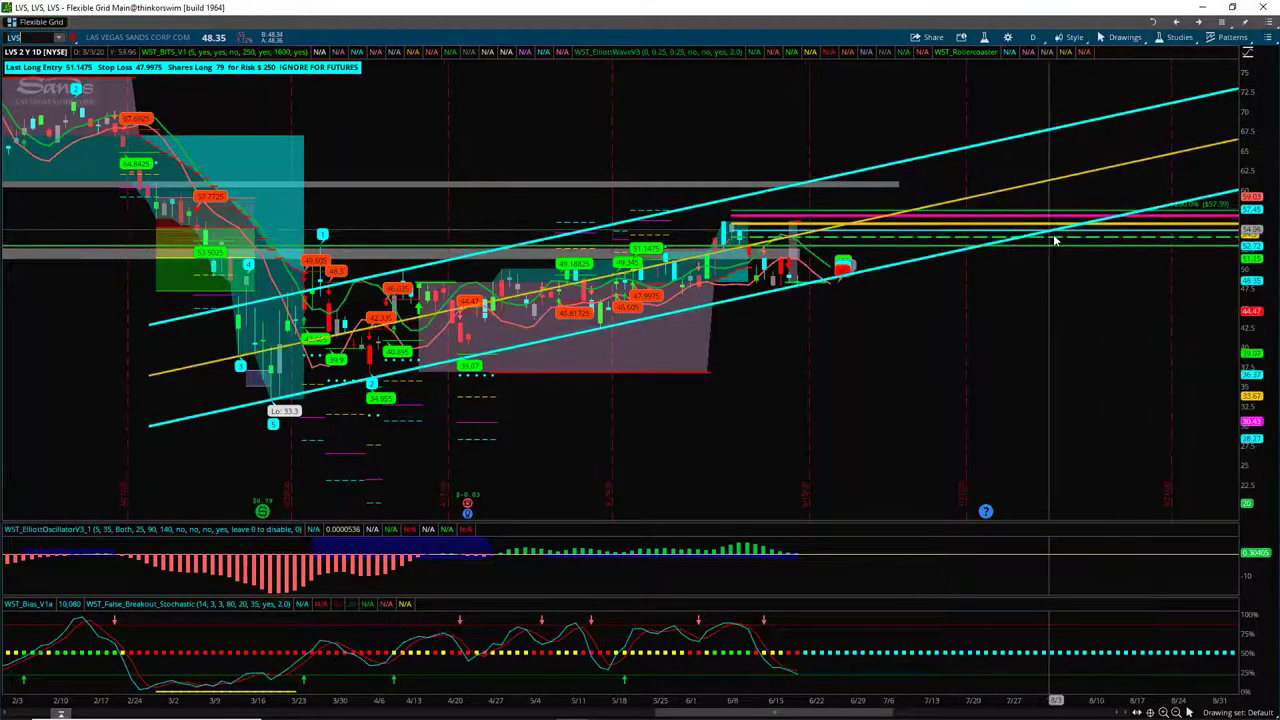
# - Remove the existing Fibonacci extension levels from the LVS chart
pyautogui.rightClick(1059, 243)
pyautogui.click(1116, 300)
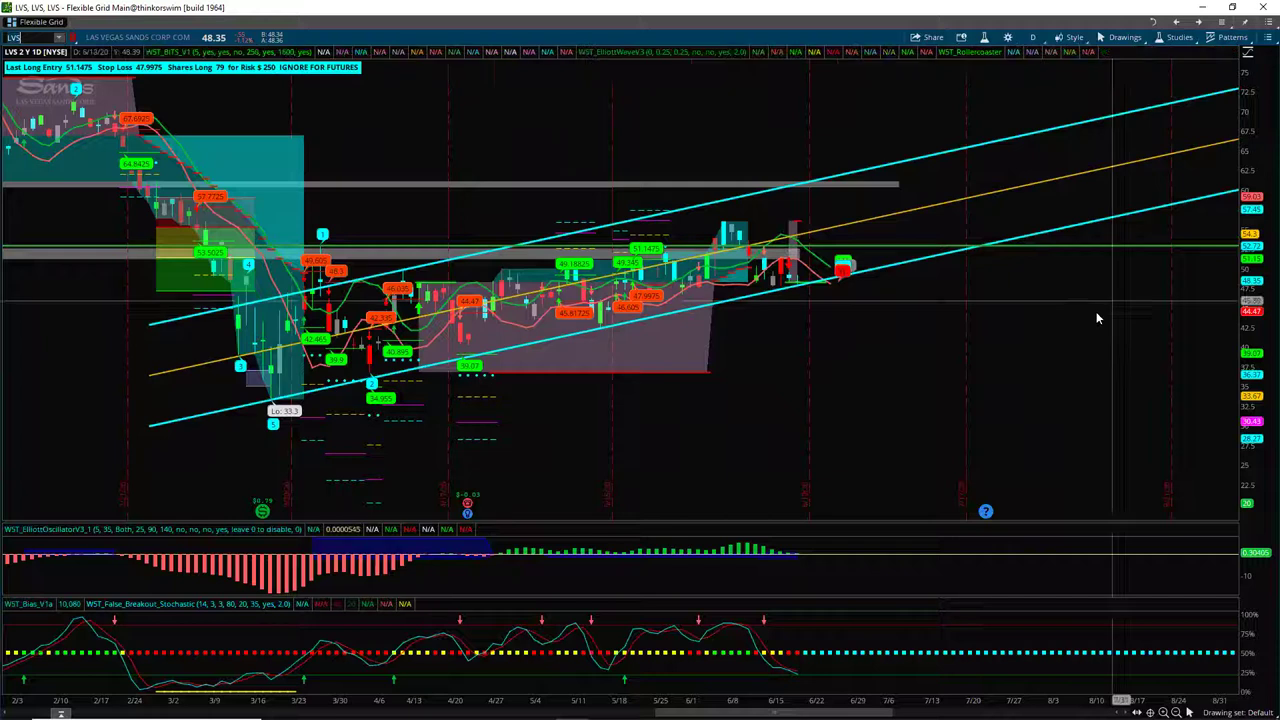
# - Draw two thin grey rectangular support zones on the LVS chart, one at about 40.5 and one at about 42.7
pyautogui.moveTo(1259, 375); pyautogui.dragTo(1259, 420)
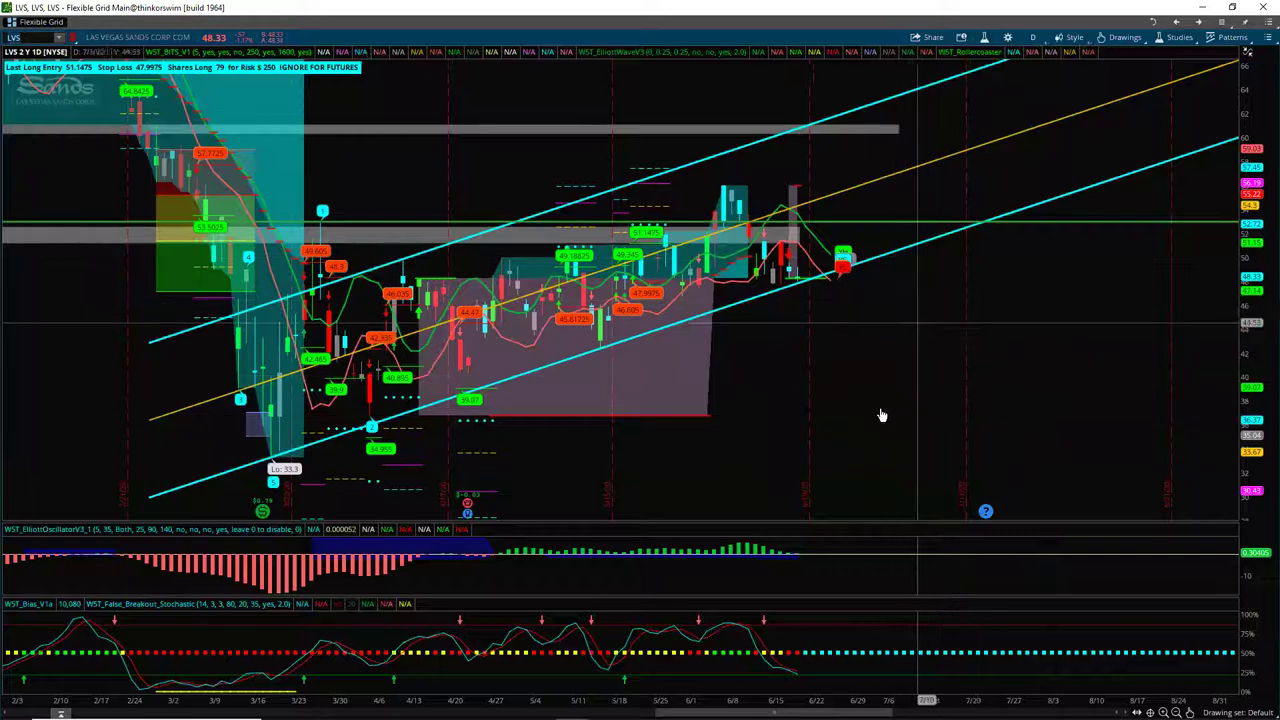
pyautogui.moveTo(1256, 371); pyautogui.dragTo(1238, 354)
pyautogui.moveTo(999, 400); pyautogui.dragTo(966, 347)
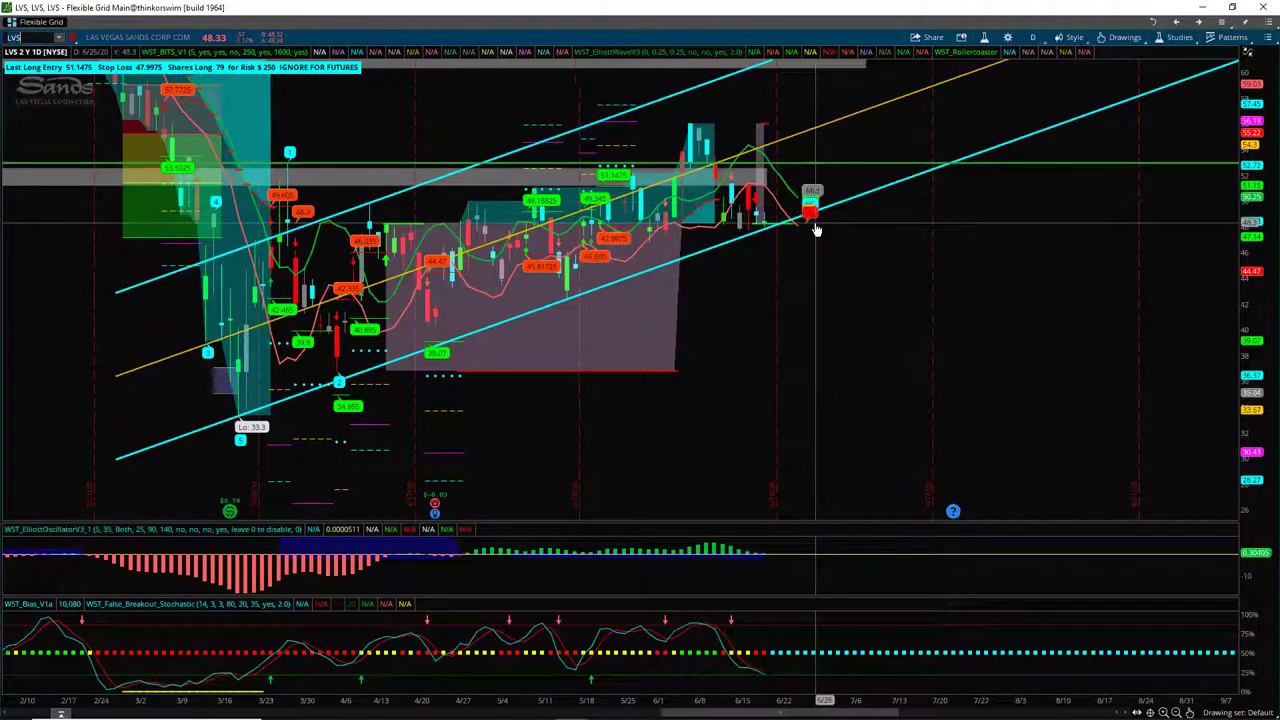
pyautogui.moveTo(1261, 338); pyautogui.dragTo(1260, 298)
pyautogui.moveTo(1054, 326); pyautogui.dragTo(1017, 363)
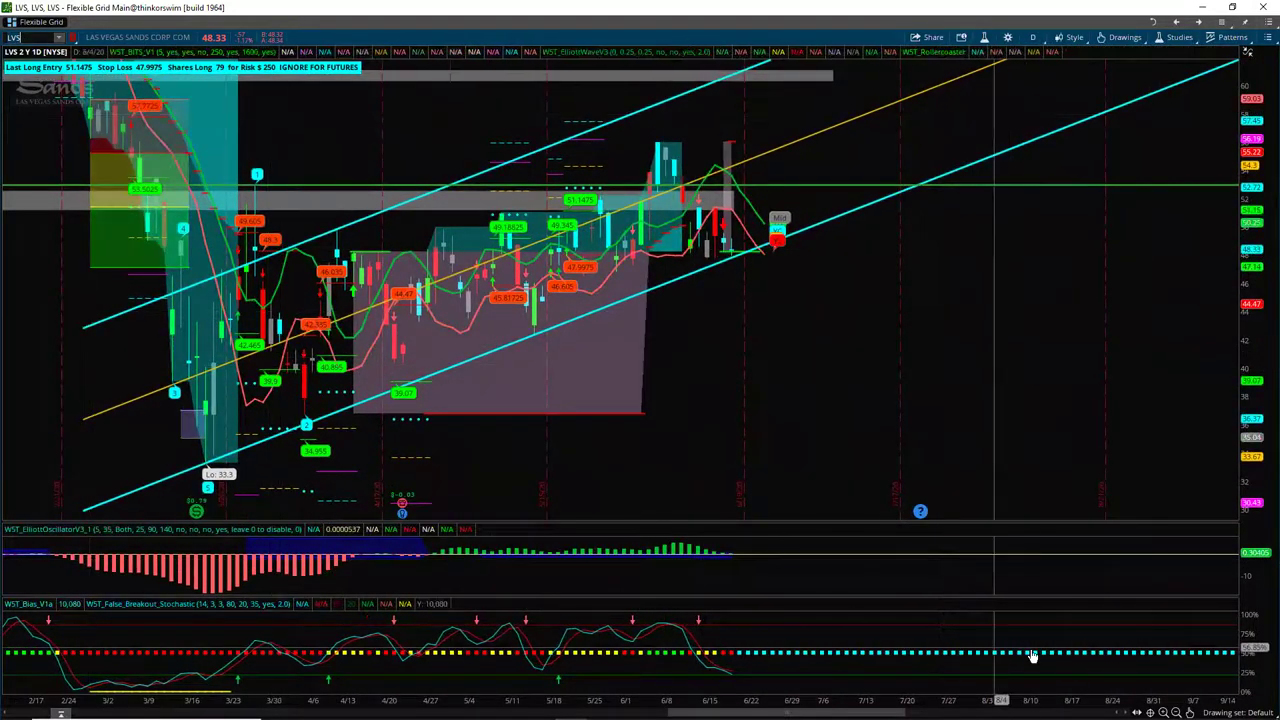
pyautogui.moveTo(1193, 601)
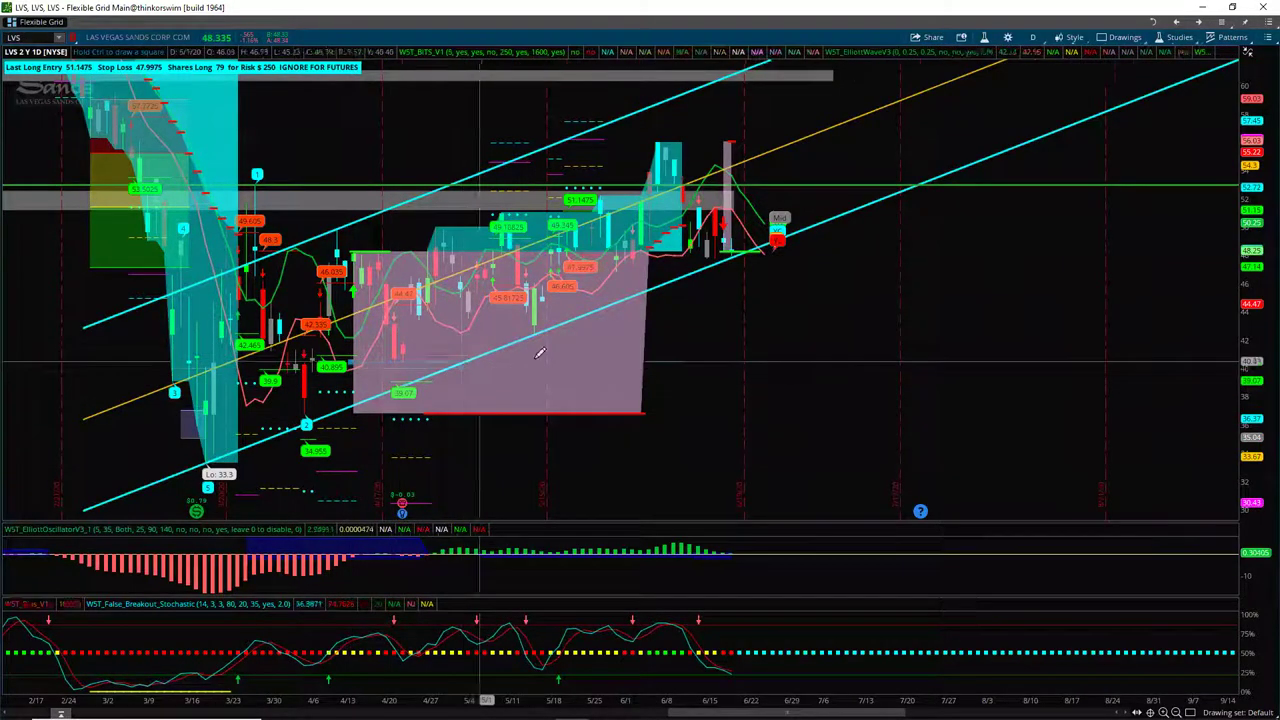
pyautogui.click(1024, 356)
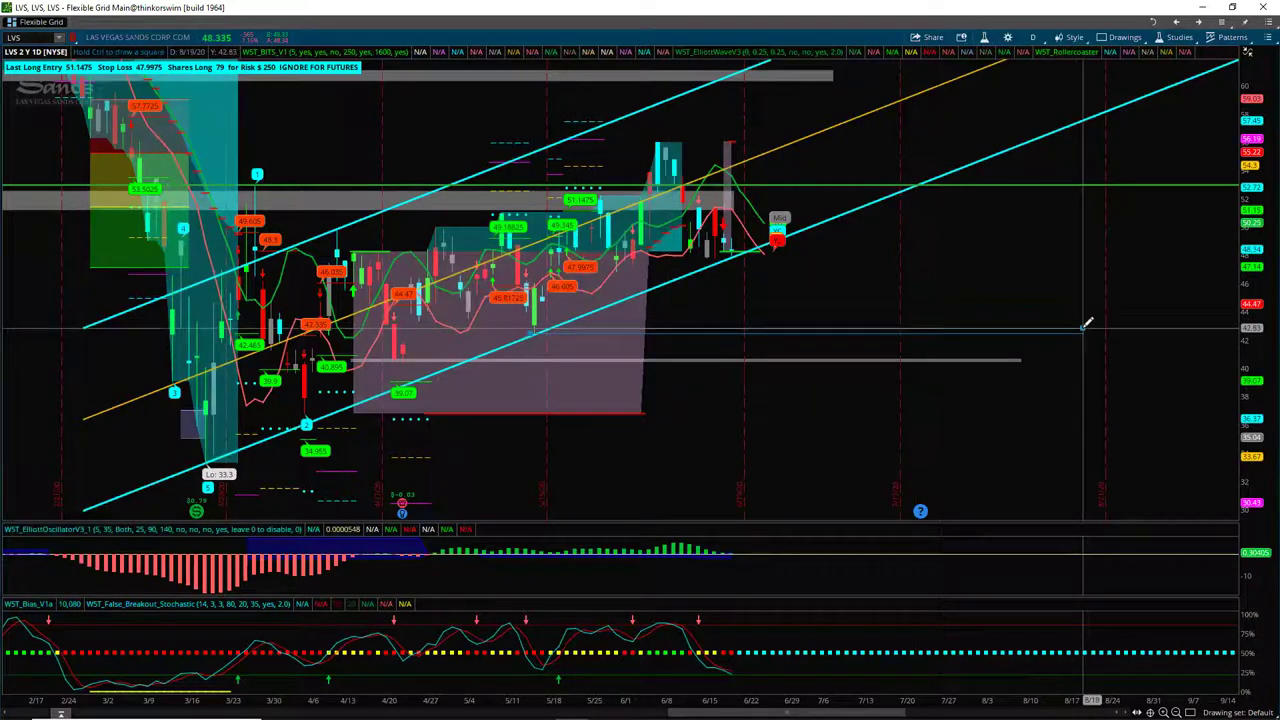
pyautogui.click(1086, 323)
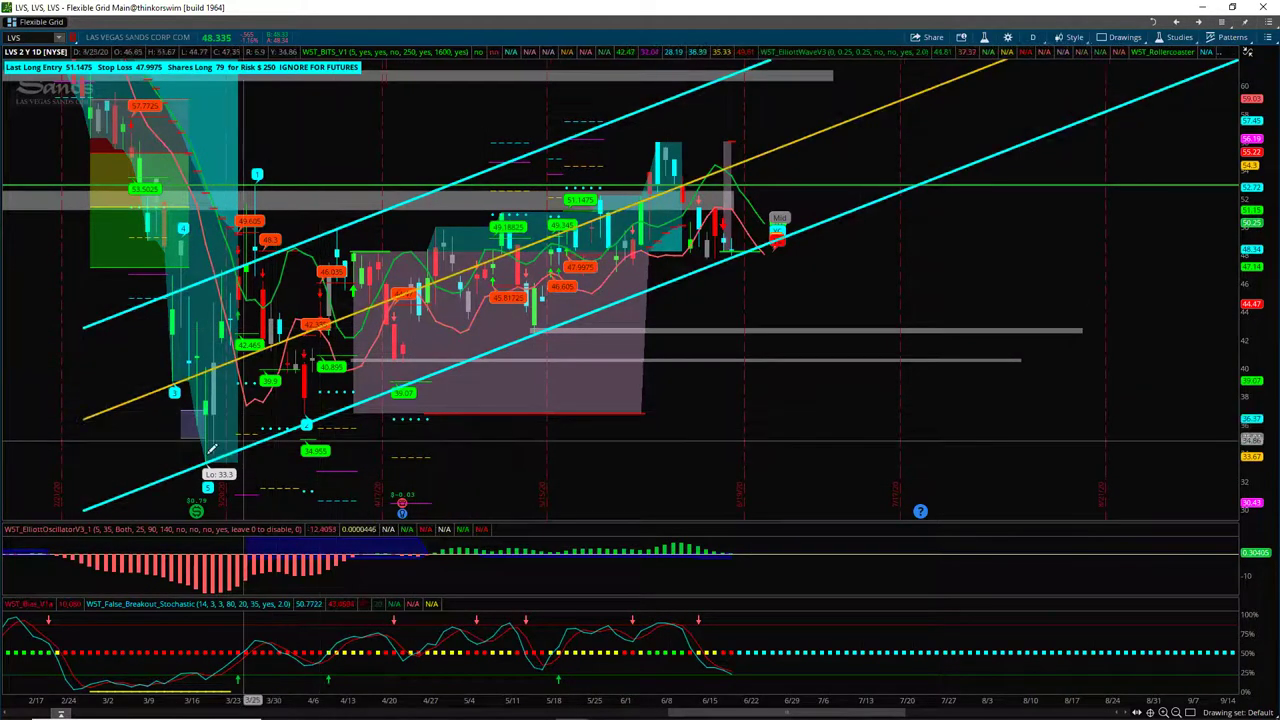
# - Add three more thin grey rectangular support zones to the LVS chart at about 37, 33.7 and 48
pyautogui.click(278, 408)
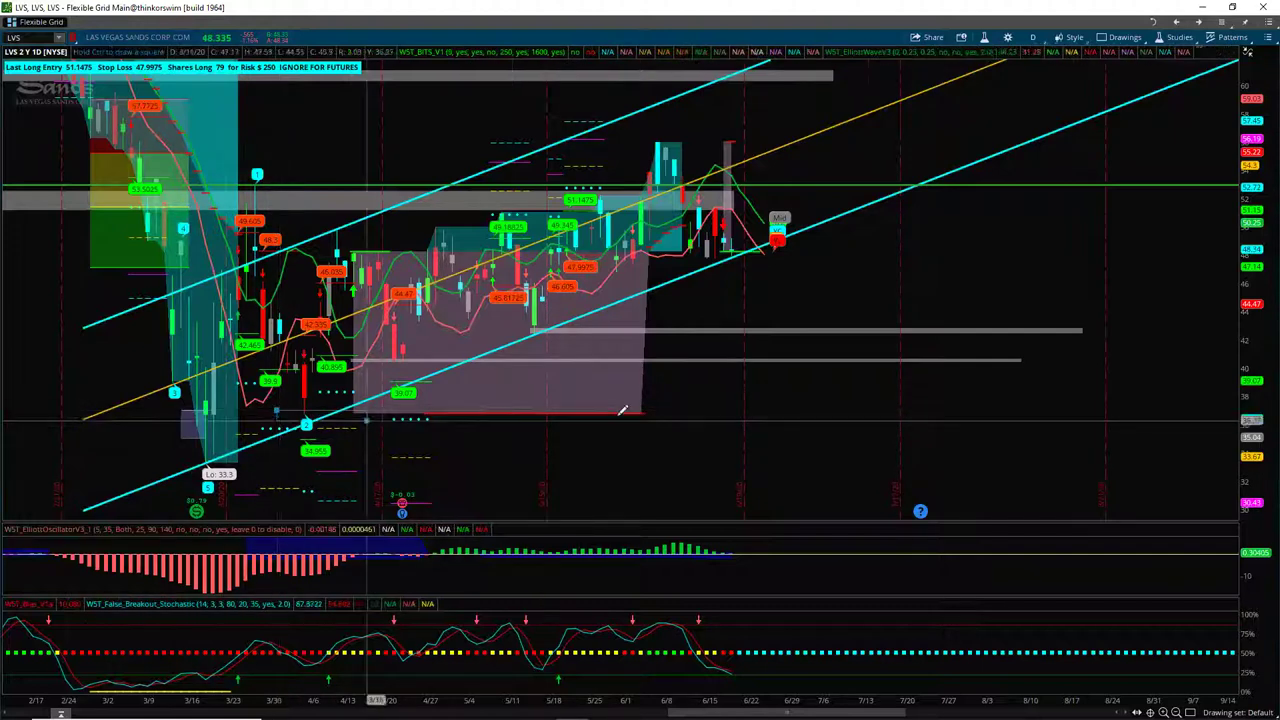
pyautogui.click(954, 410)
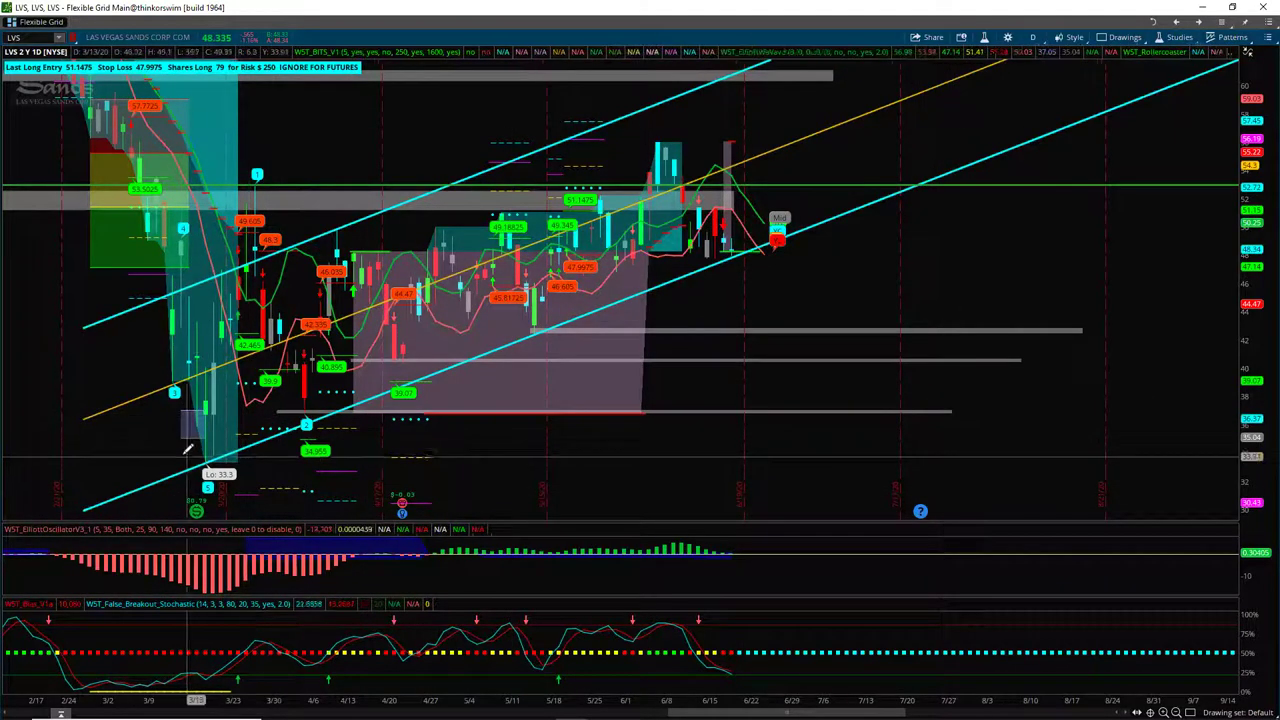
pyautogui.click(997, 456)
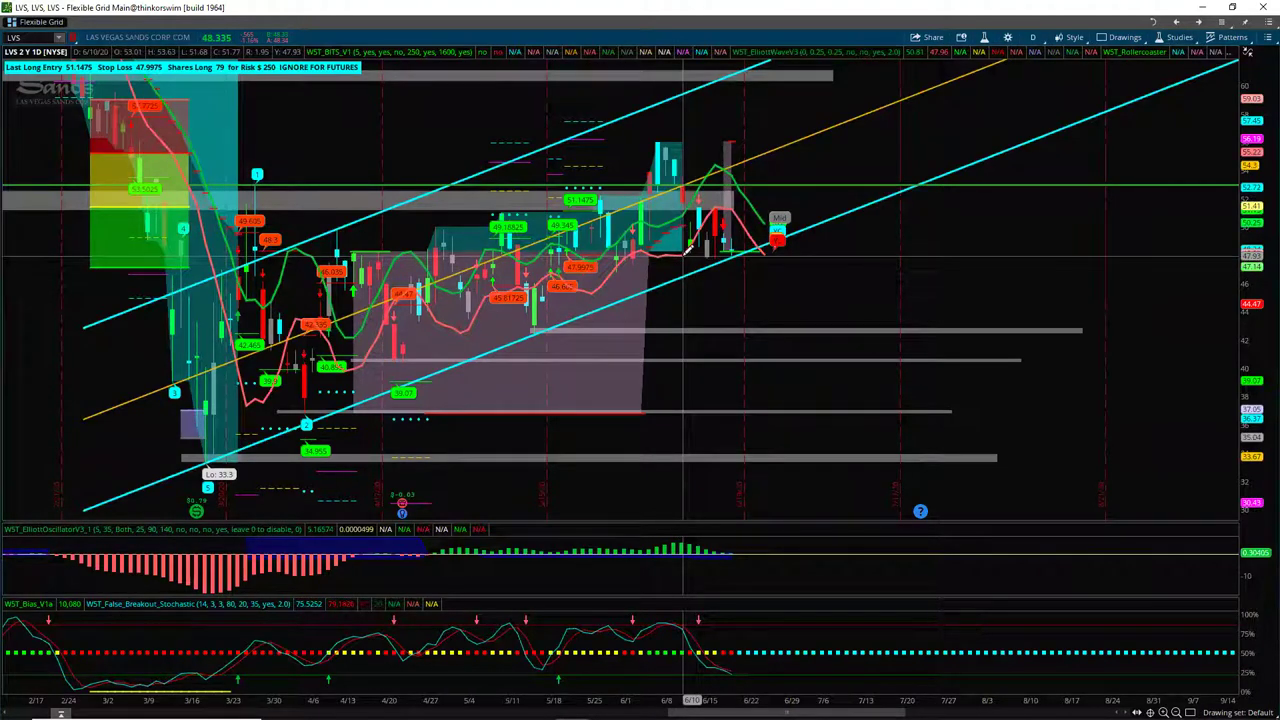
pyautogui.click(683, 256)
pyautogui.click(956, 256)
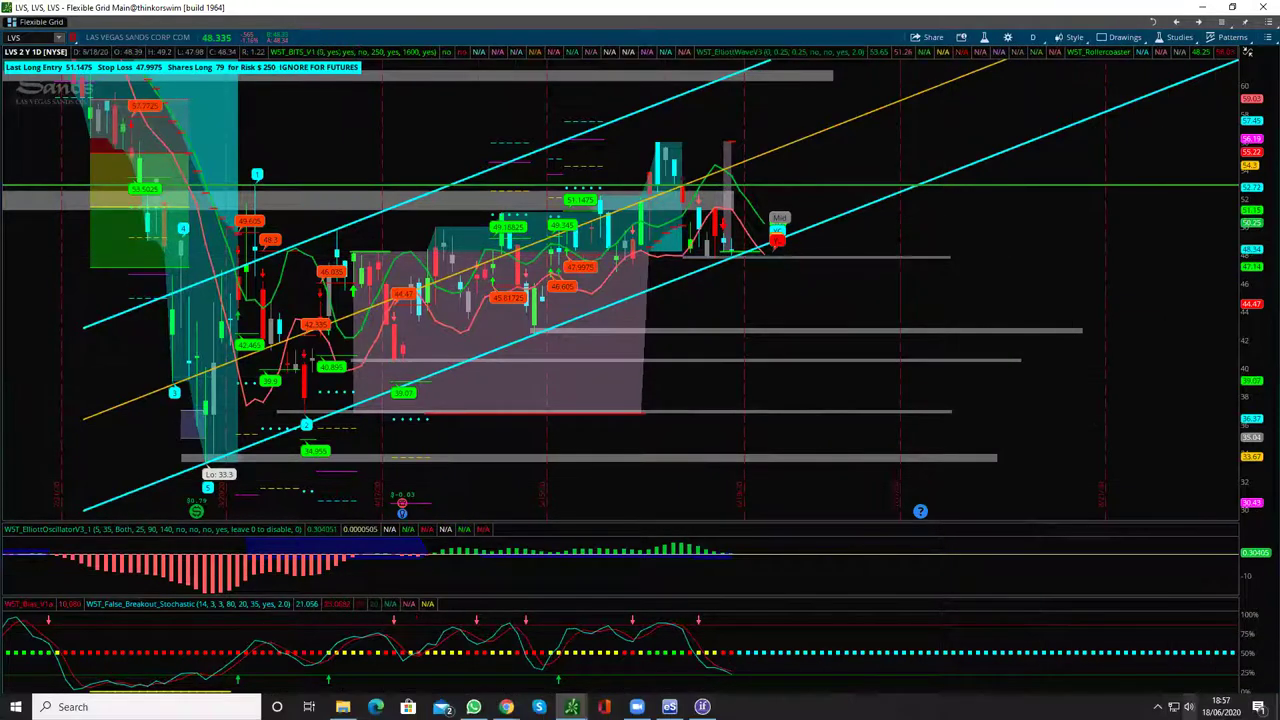
# - Draw Fibonacci Extensions on the LVS chart from about 56.09 on 6/2/20 down to about 47.36 on 6/17/20
pyautogui.click(1190, 712)
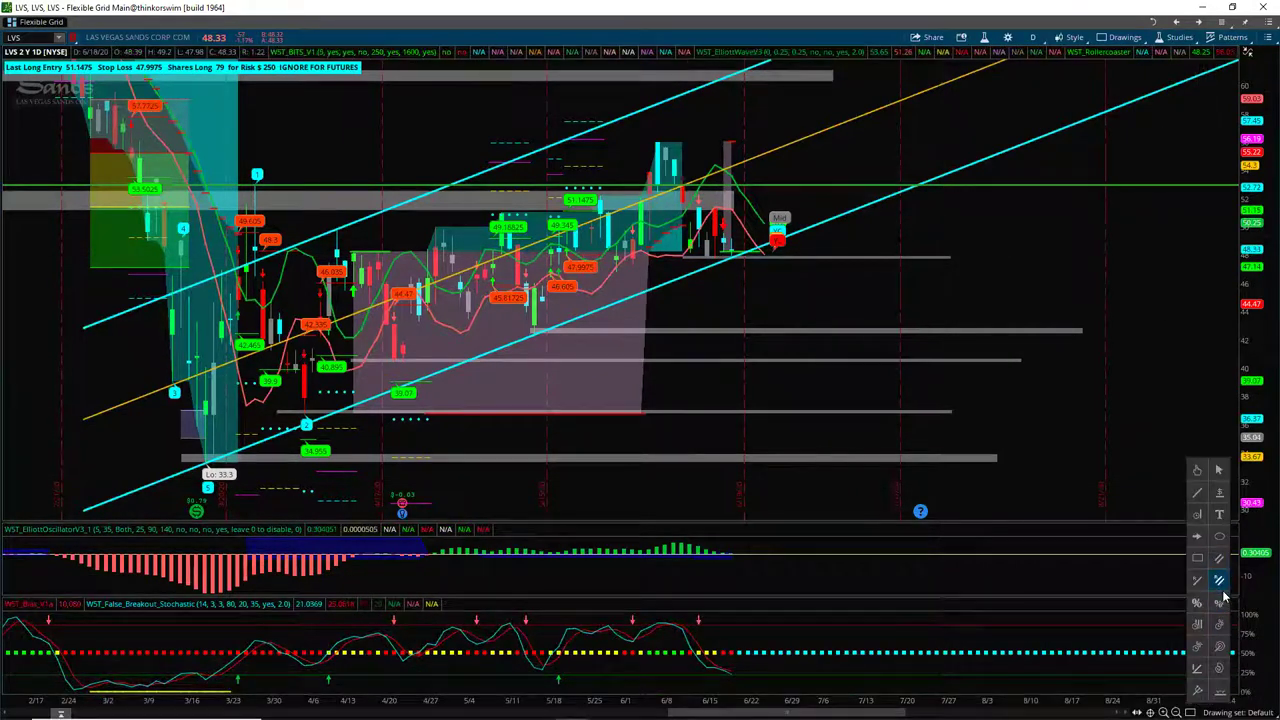
pyautogui.click(1220, 604)
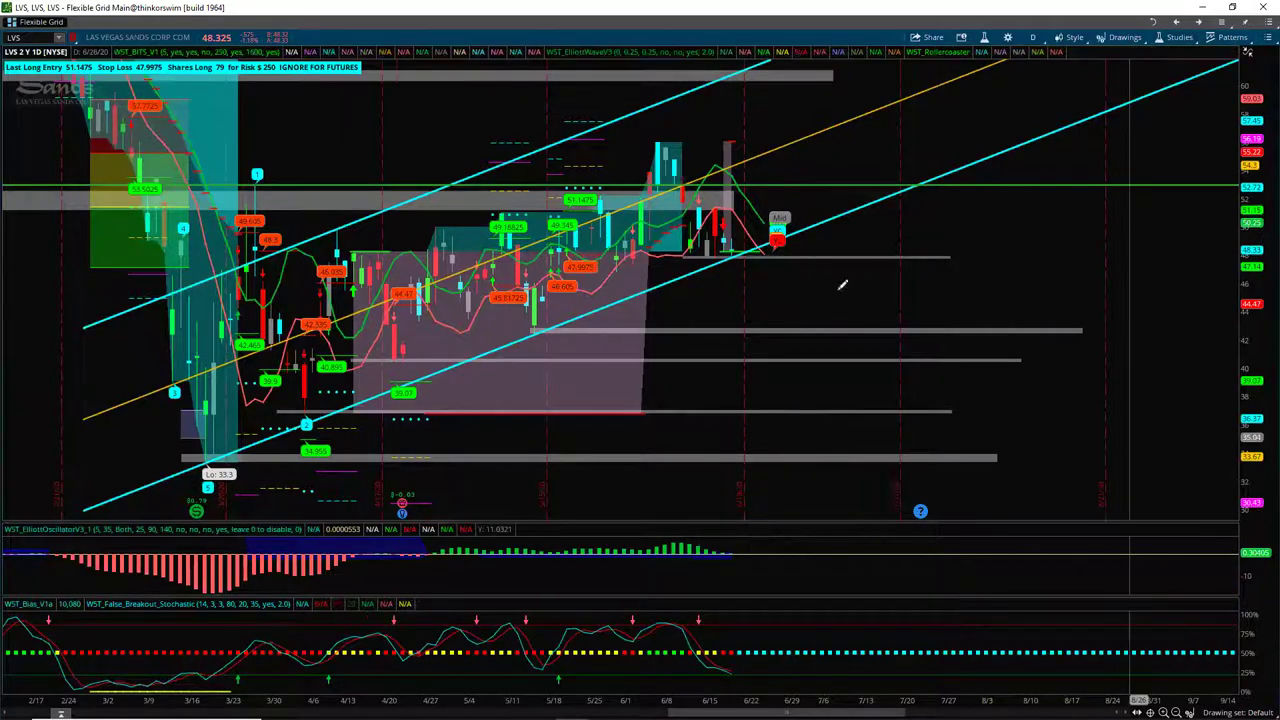
pyautogui.click(633, 139)
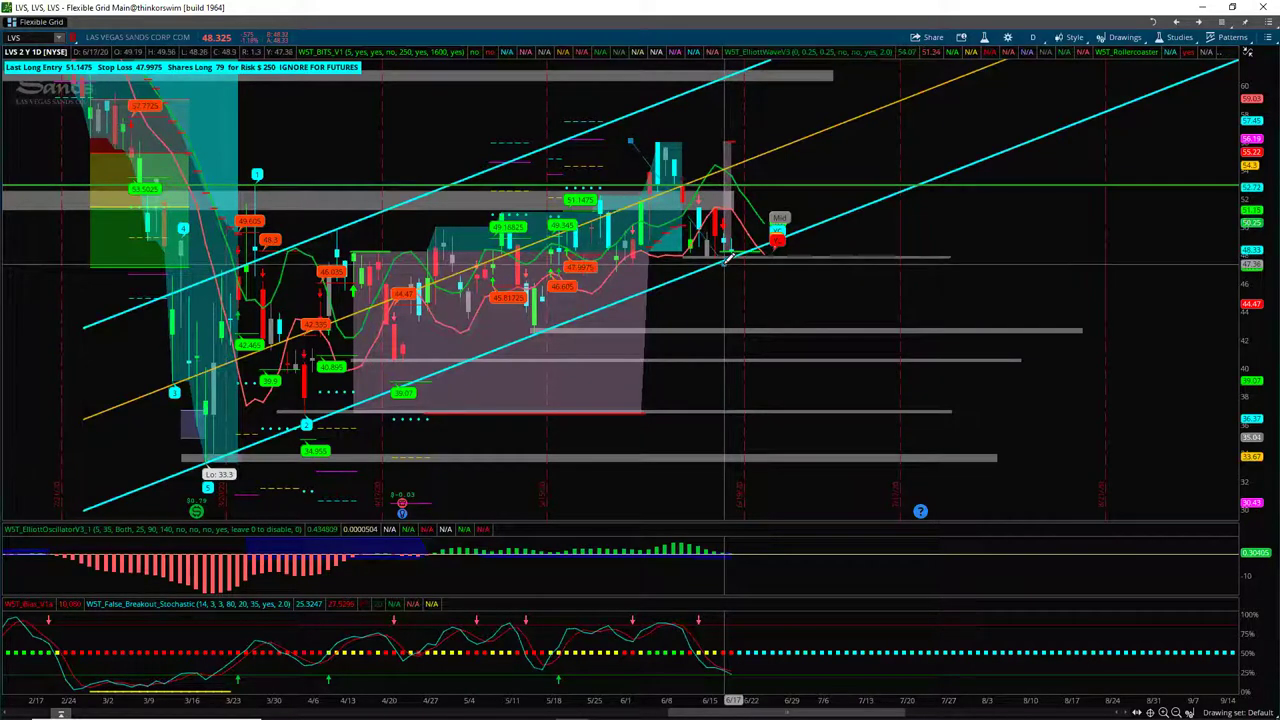
pyautogui.click(731, 259)
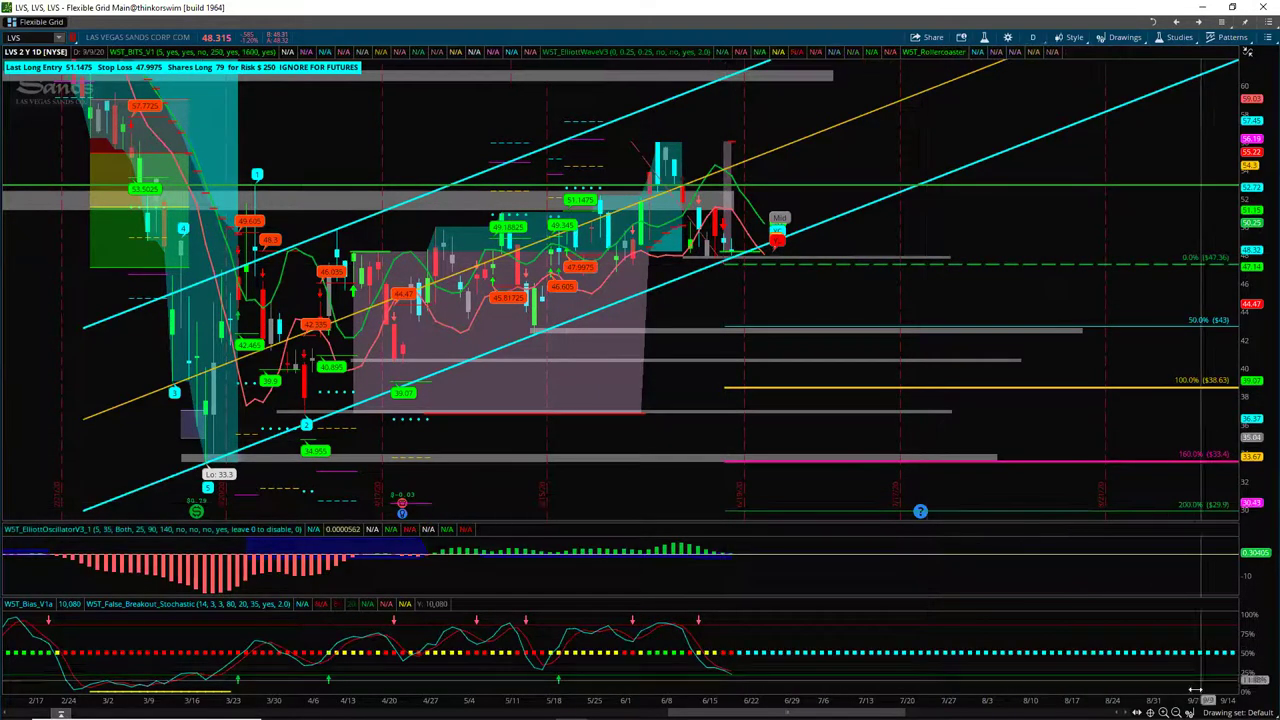
# - Compare the LVS extension levels with the support zones, and review the price history from December to June
pyautogui.moveTo(1218, 505)
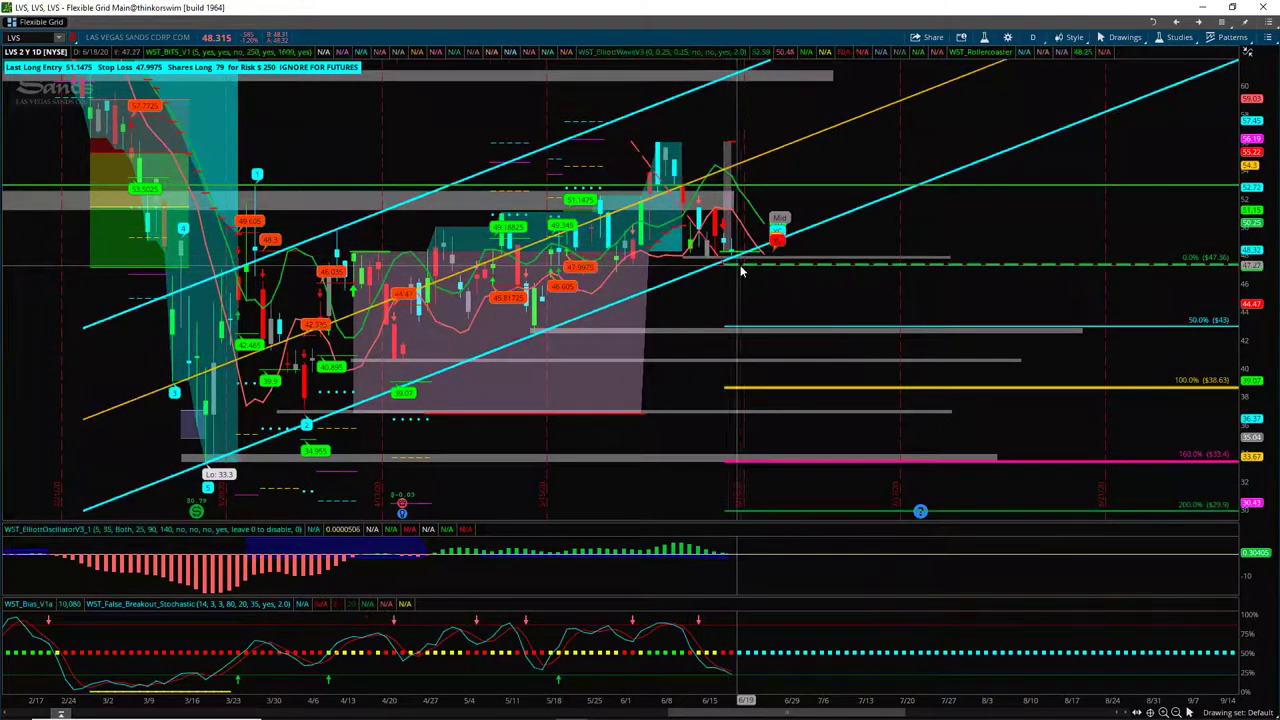
pyautogui.moveTo(743, 270)
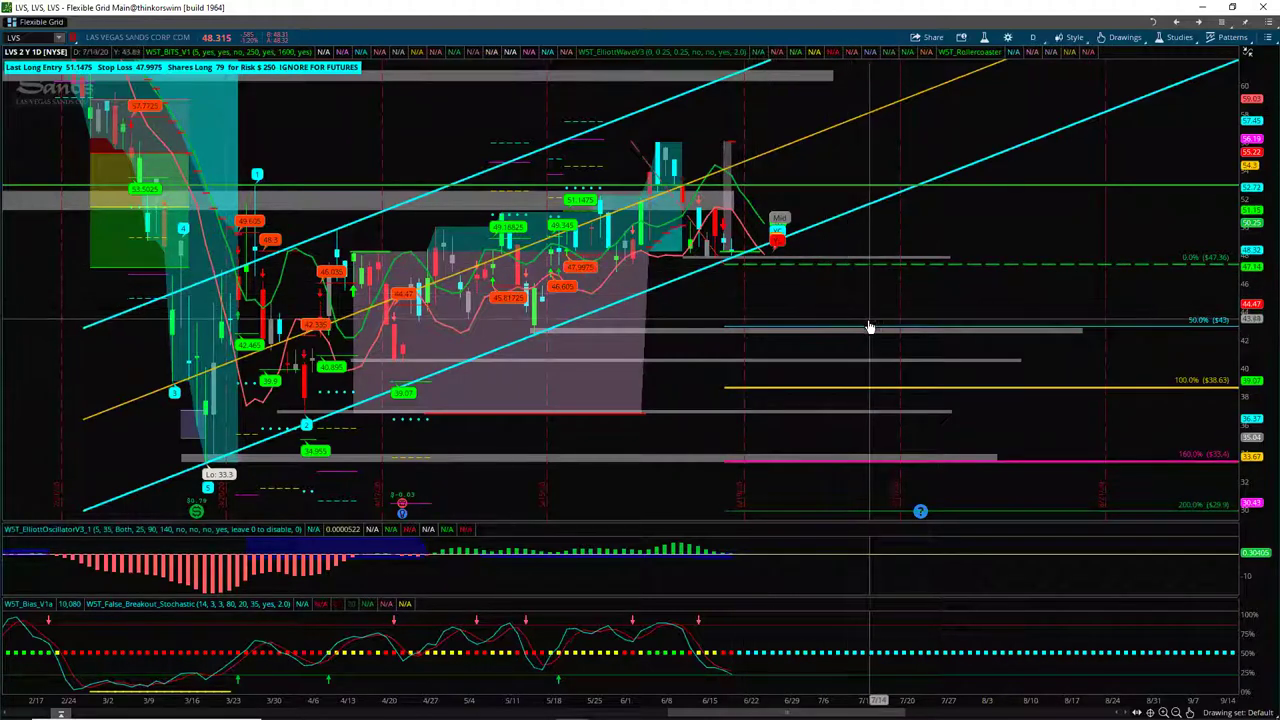
pyautogui.click(868, 331)
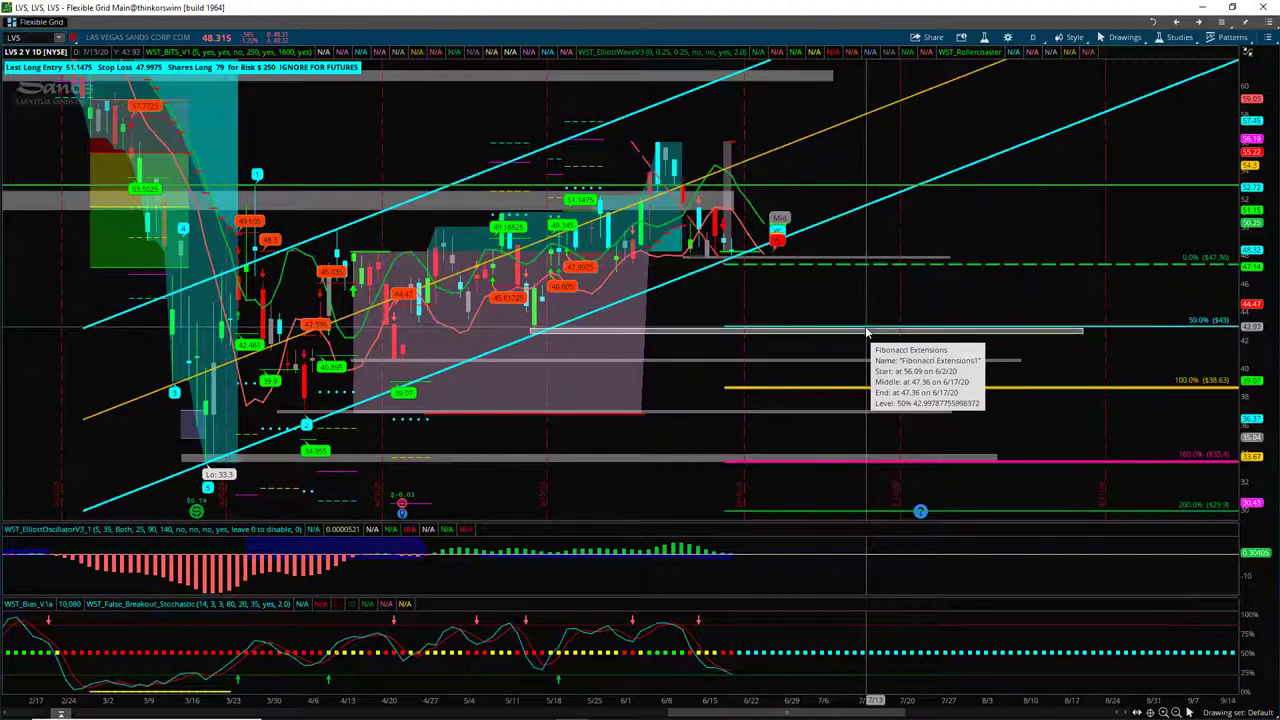
pyautogui.moveTo(781, 339)
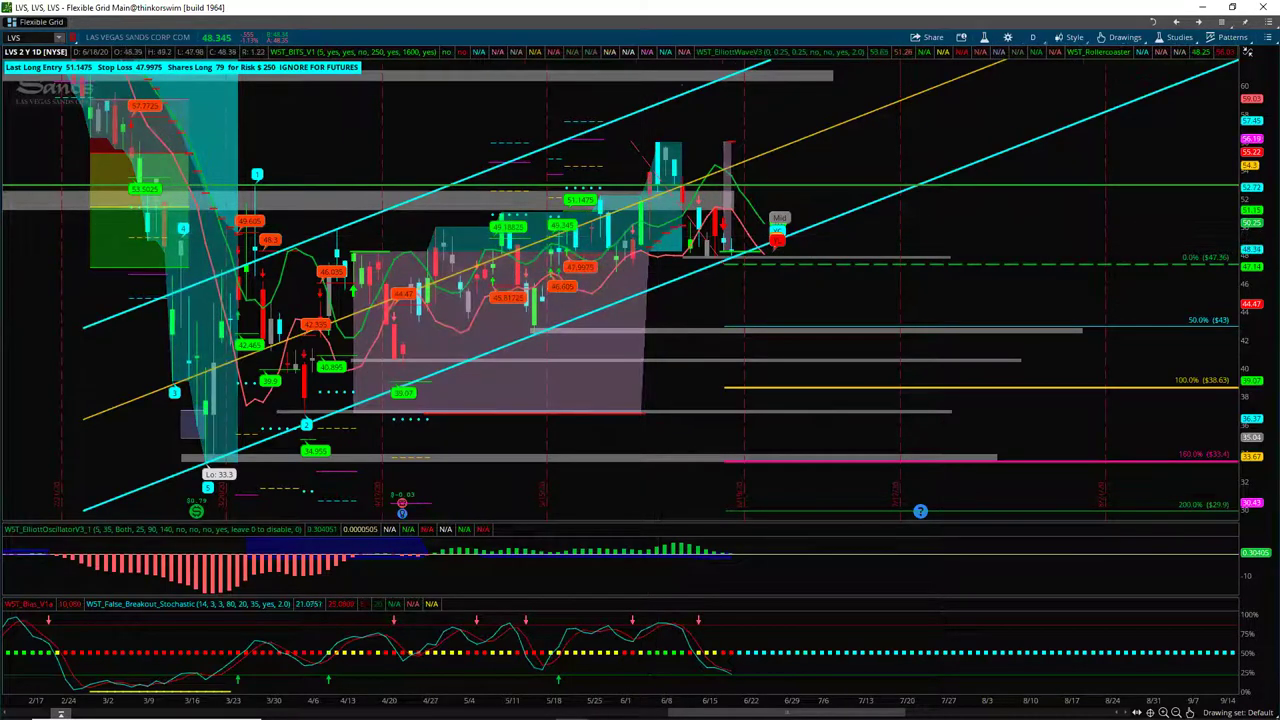
pyautogui.moveTo(288, 109); pyautogui.dragTo(724, 252)
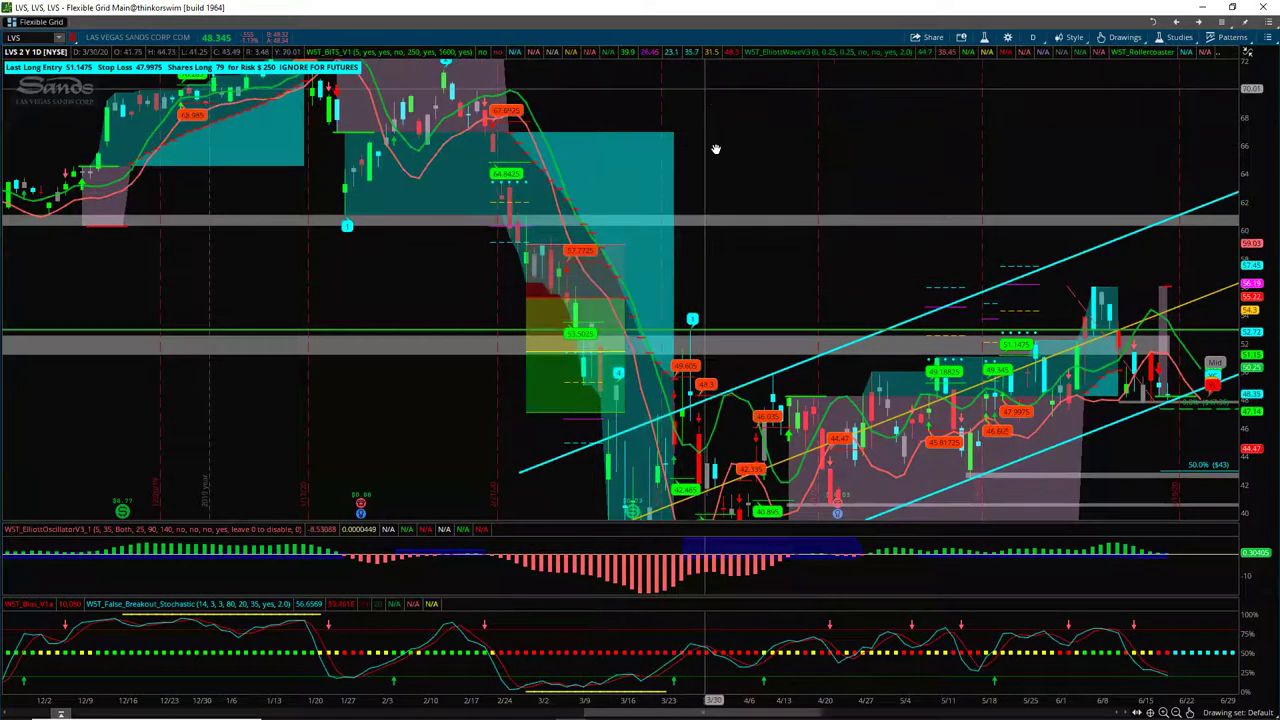
pyautogui.moveTo(706, 114); pyautogui.dragTo(714, 172)
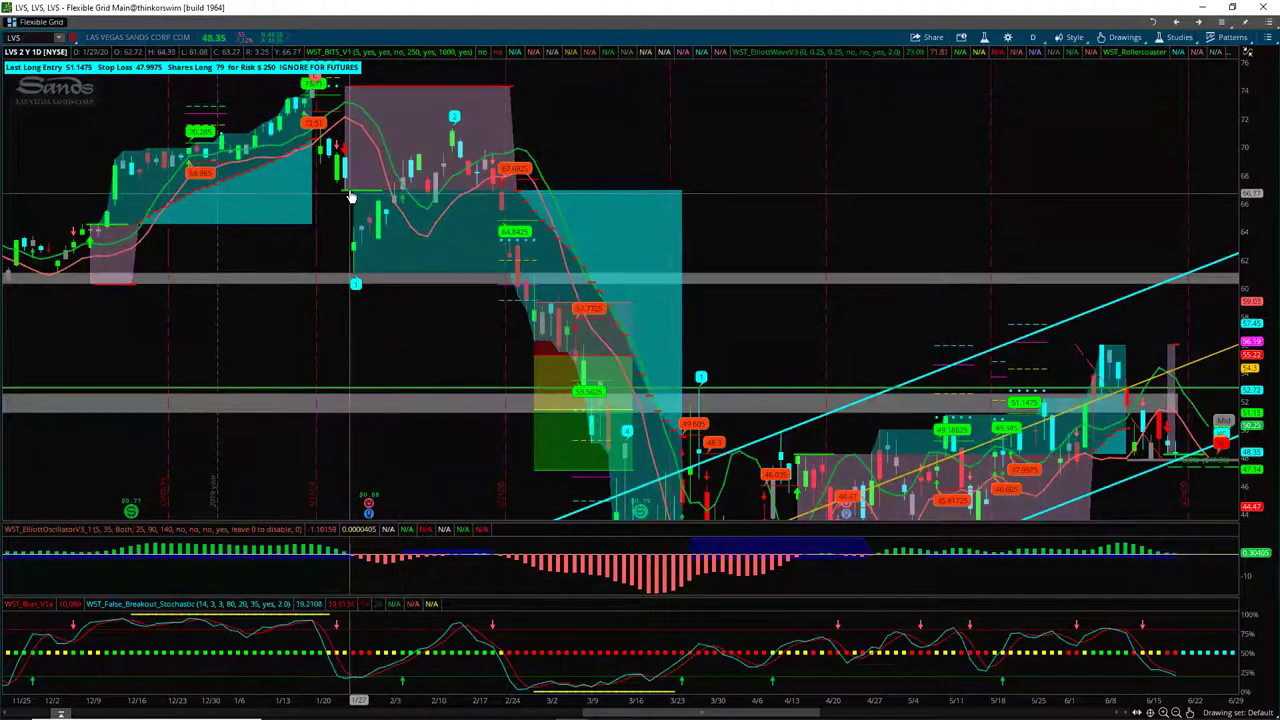
pyautogui.moveTo(731, 323); pyautogui.dragTo(338, 108)
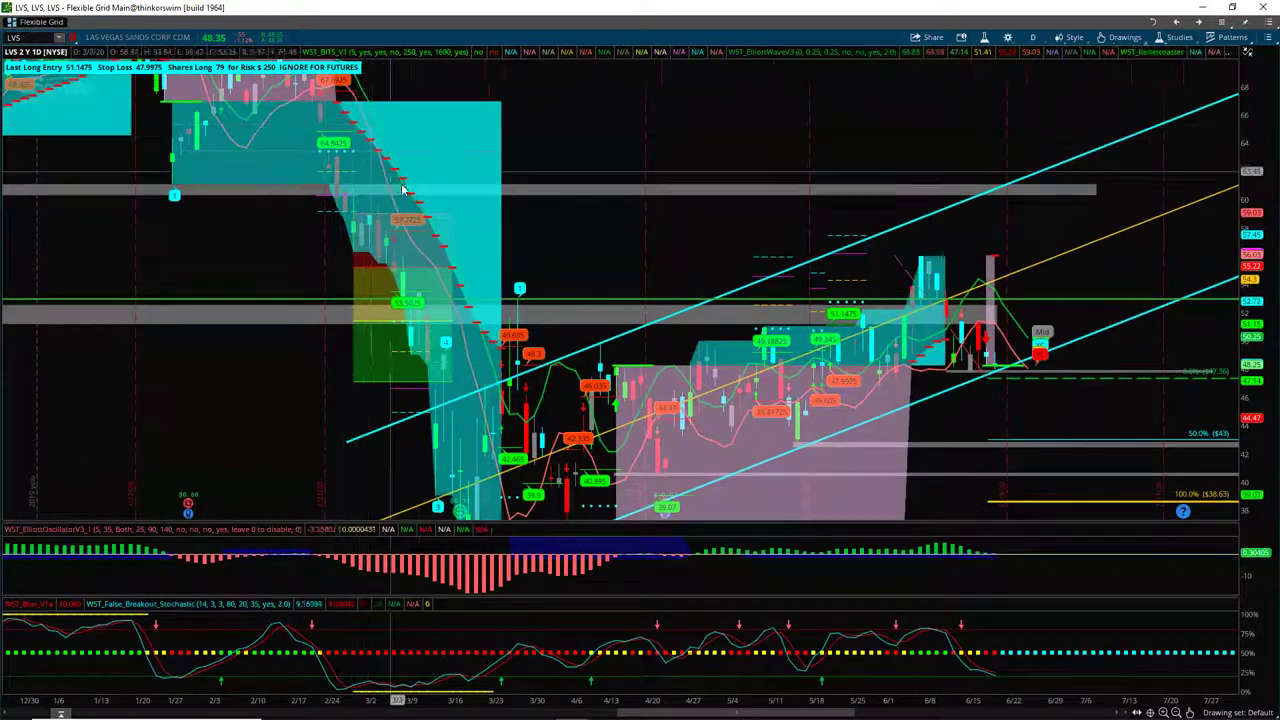
pyautogui.moveTo(760, 284); pyautogui.dragTo(530, 230)
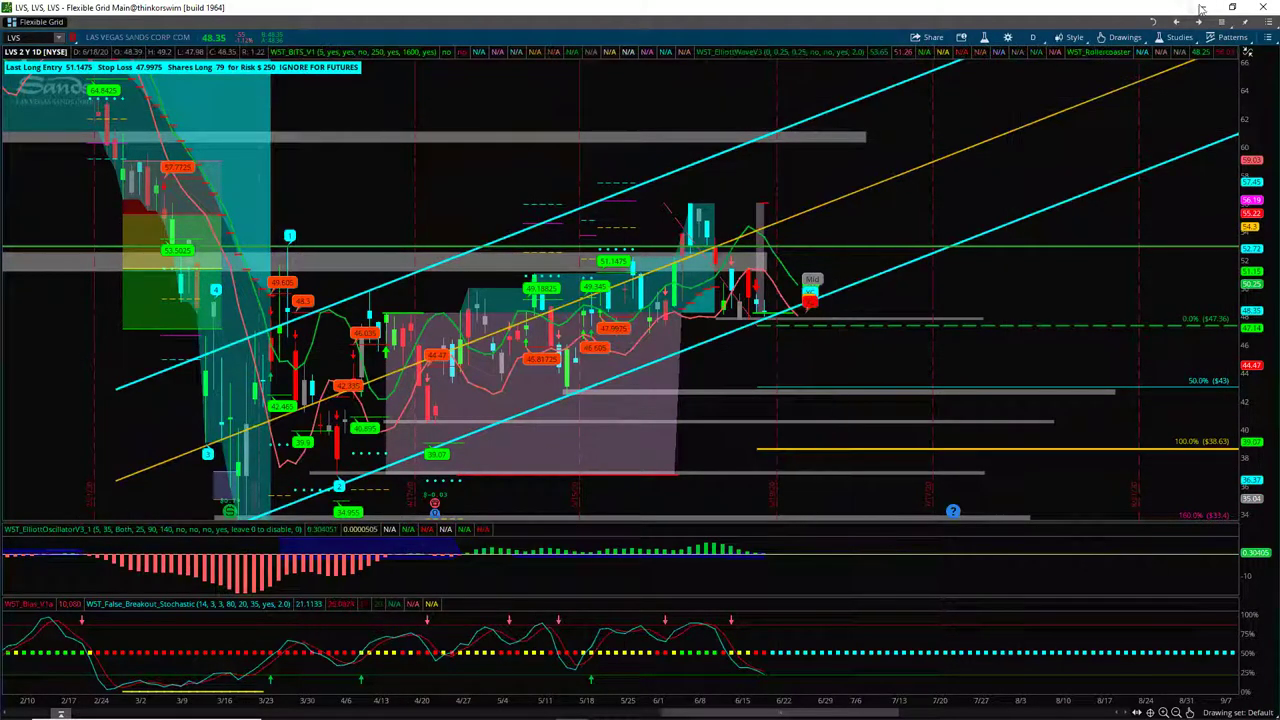
# - Switch to the four-chart /RTY grid window and maximize its lower 5-minute chart cell
pyautogui.hotkey('alt', 'Tab')
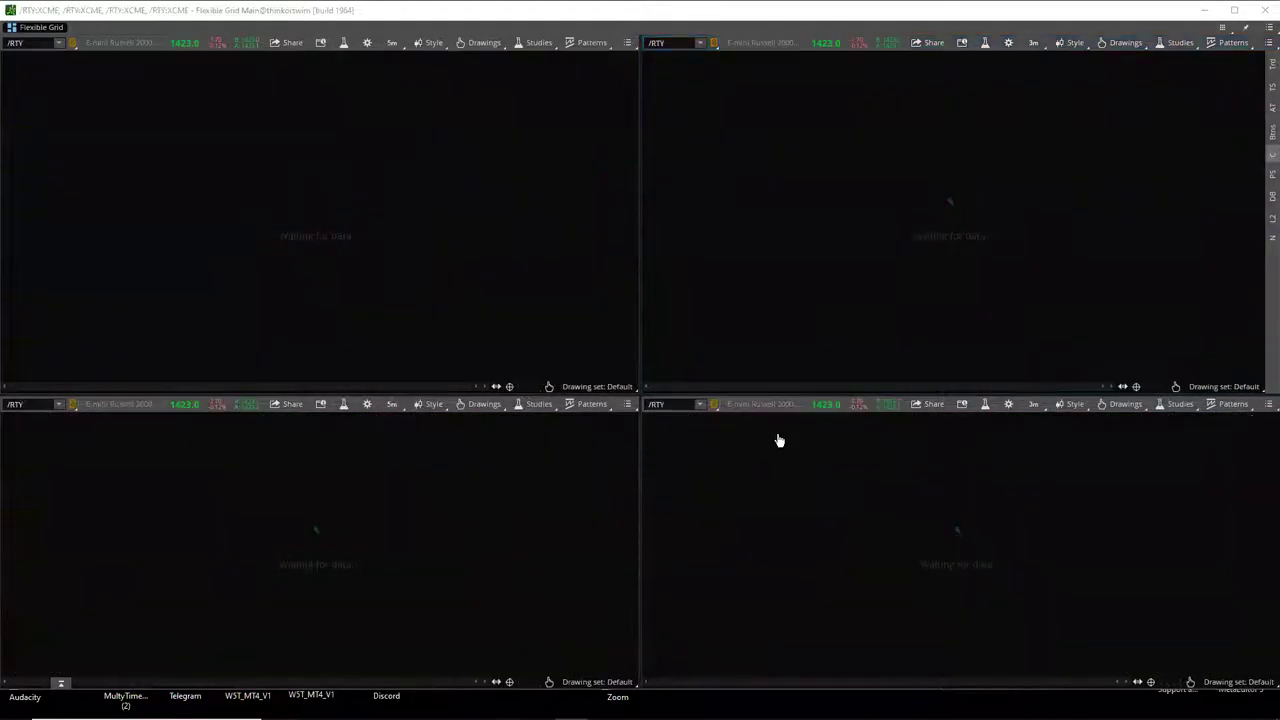
pyautogui.click(630, 410)
pyautogui.rightClick(631, 582)
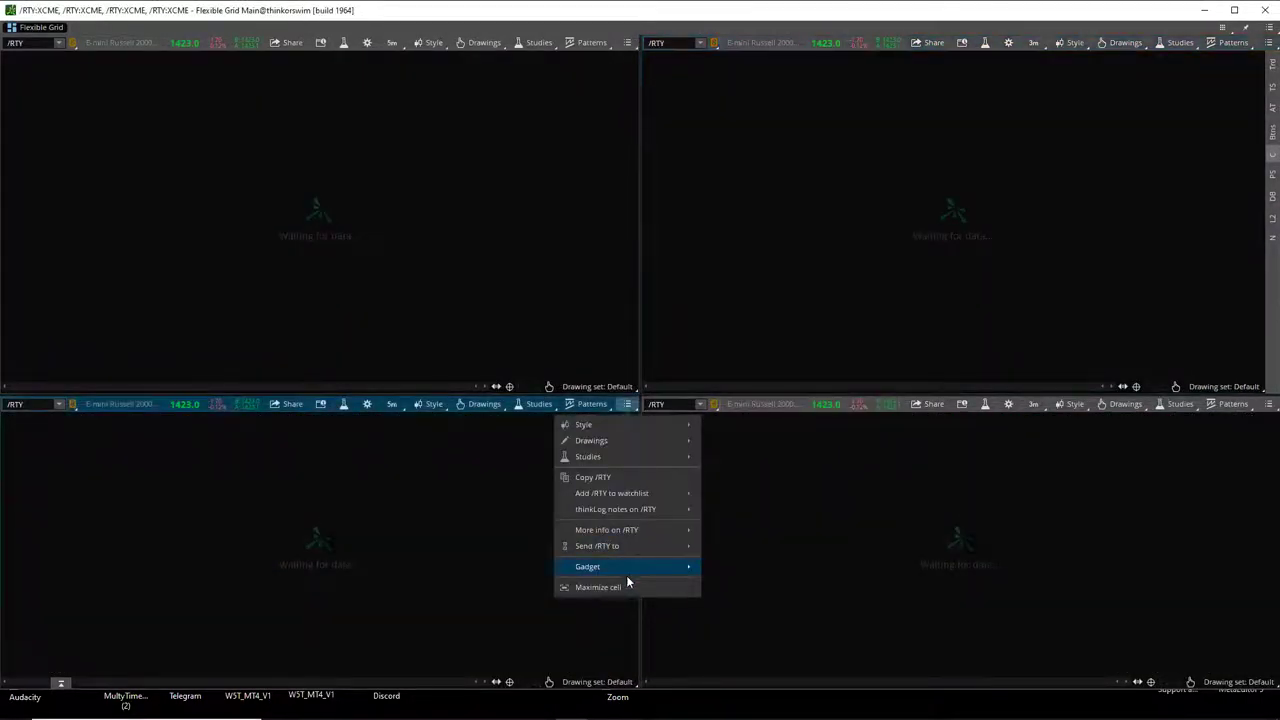
pyautogui.click(612, 588)
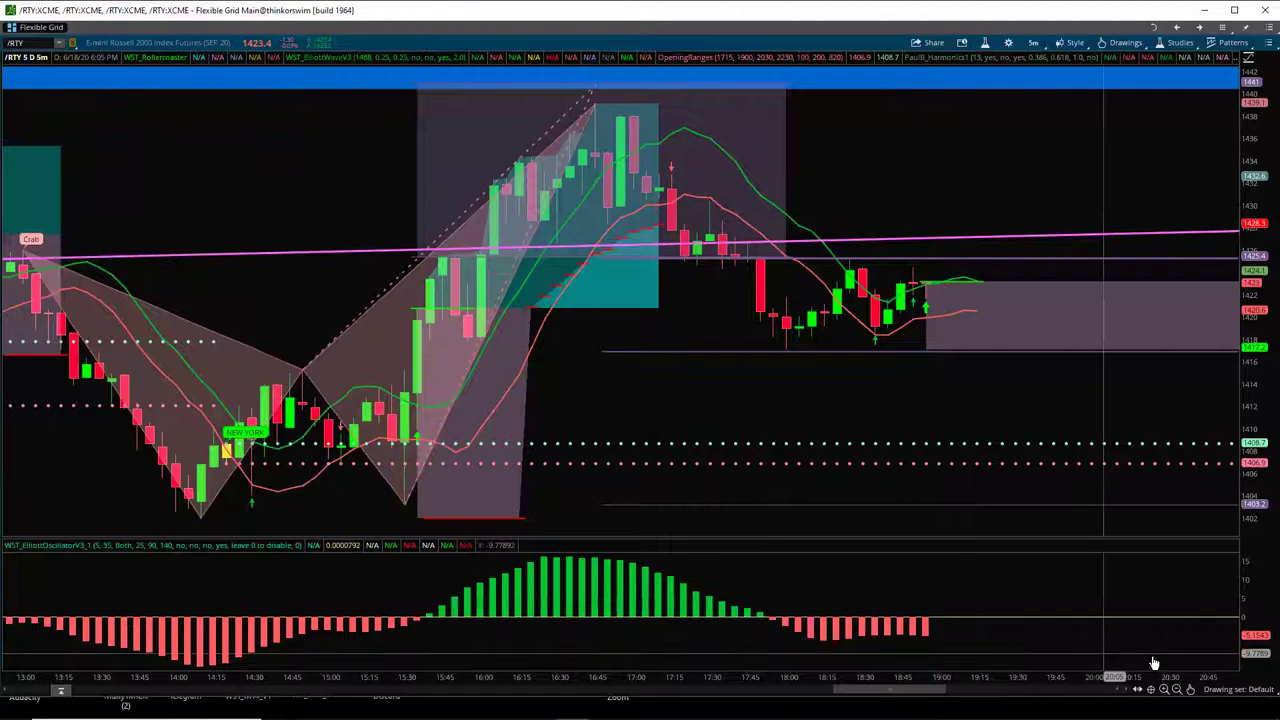
# - Examine the /RTY 5-minute price action from the 6/16/20 session through to the latest candles of 6/18/20
pyautogui.moveTo(519, 677); pyautogui.dragTo(740, 668)
pyautogui.moveTo(946, 429); pyautogui.dragTo(363, 487)
pyautogui.moveTo(986, 492); pyautogui.dragTo(466, 500)
pyautogui.moveTo(1000, 434); pyautogui.dragTo(595, 434)
pyautogui.scroll(-4, 898, 437)
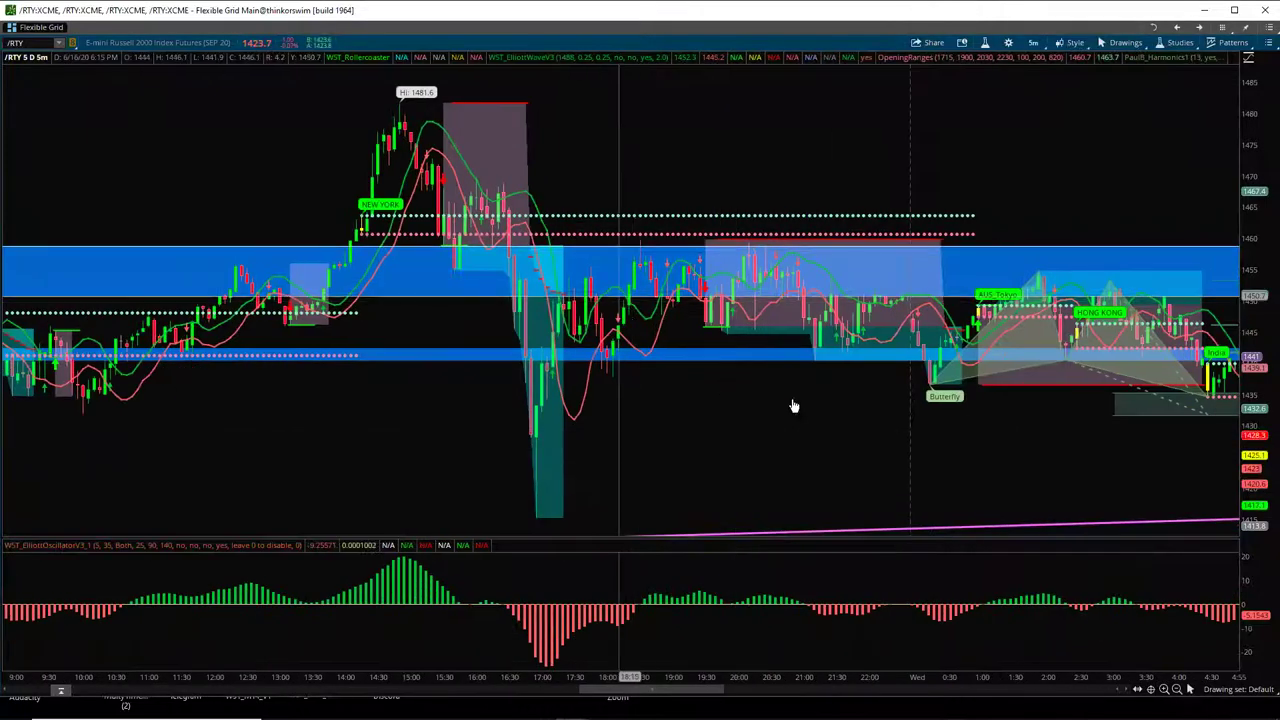
pyautogui.moveTo(809, 340); pyautogui.dragTo(637, 443)
pyautogui.moveTo(1058, 420); pyautogui.dragTo(736, 446)
pyautogui.scroll(-4, 843, 437)
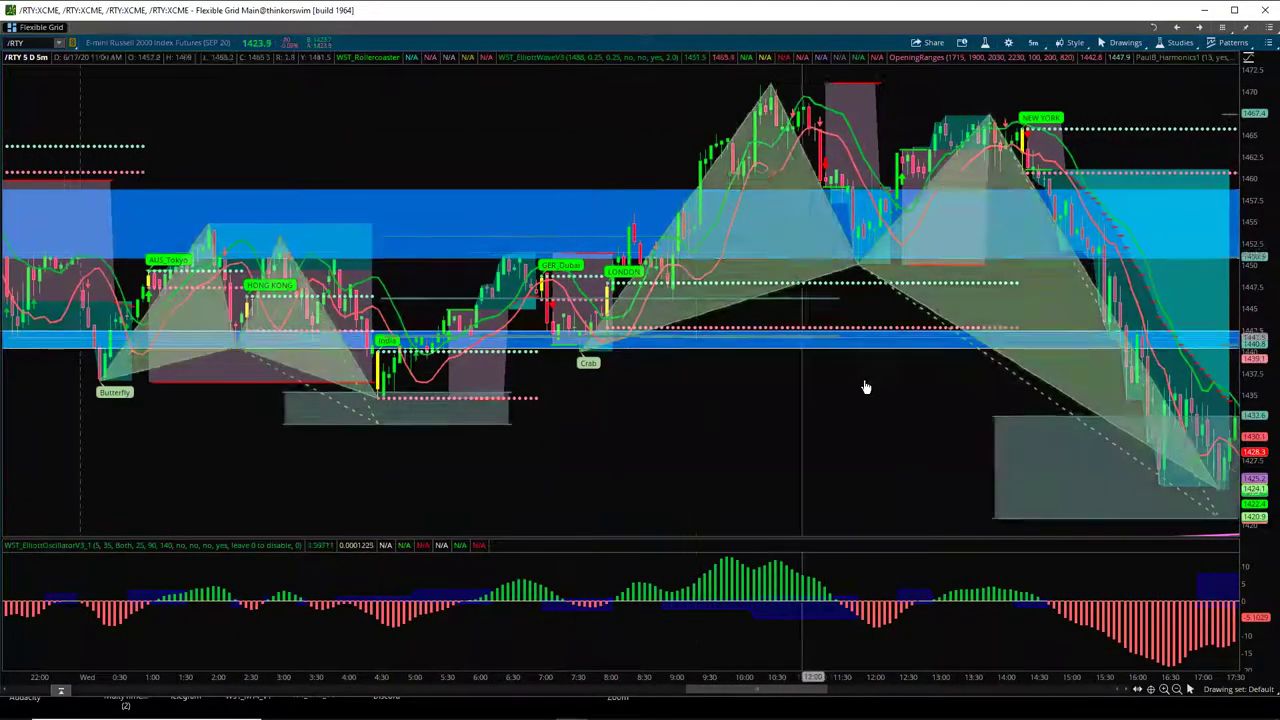
pyautogui.scroll(-2, 720, 414)
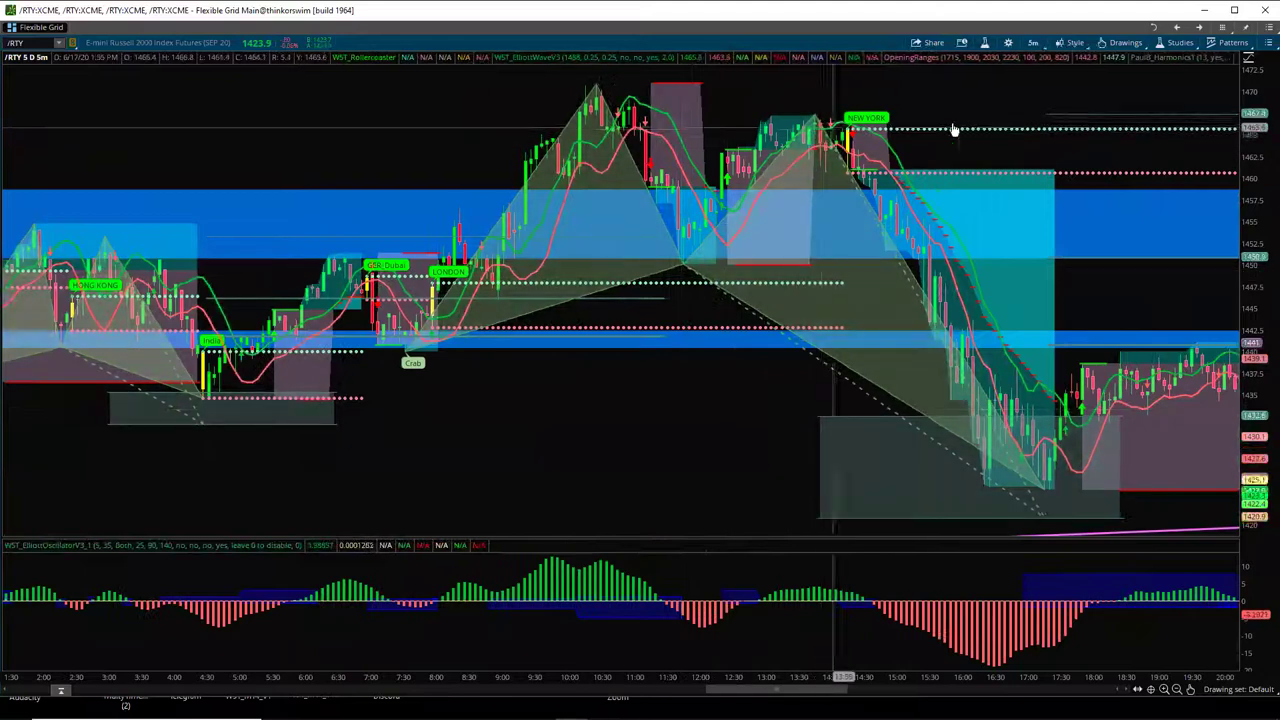
pyautogui.scroll(-1, 857, 168)
pyautogui.scroll(-2, 857, 168)
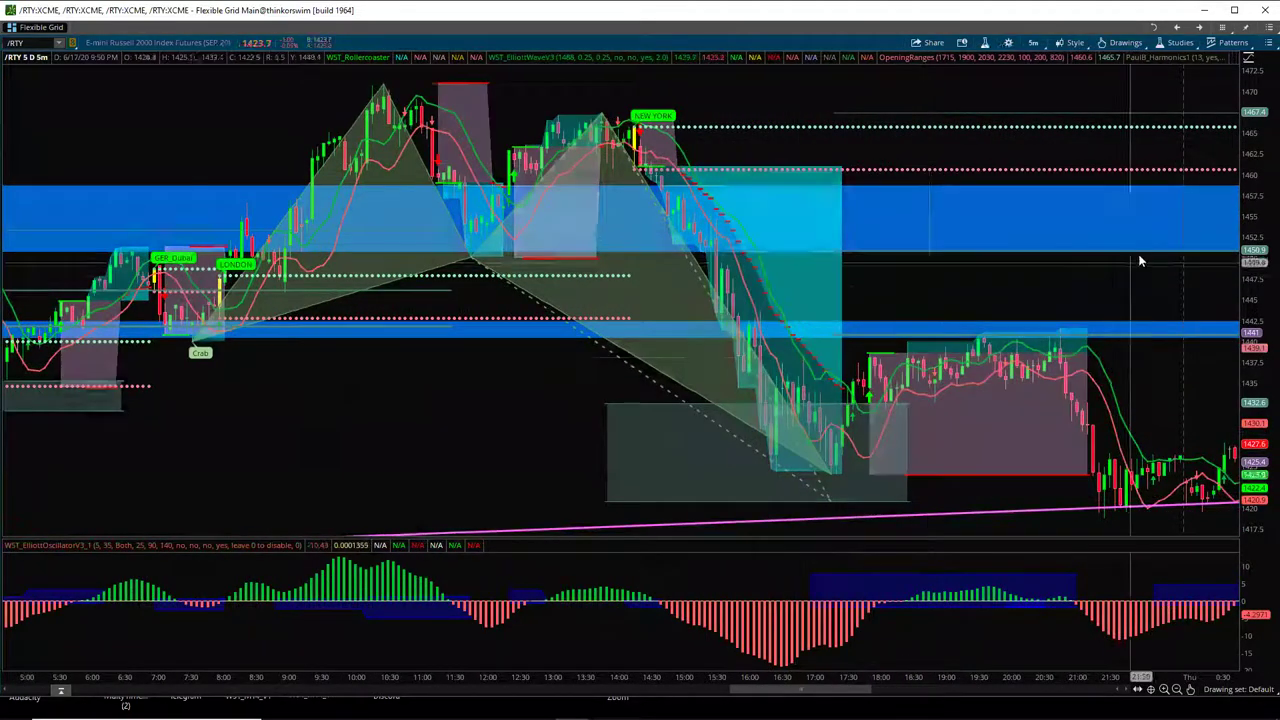
pyautogui.scroll(-6, 960, 277)
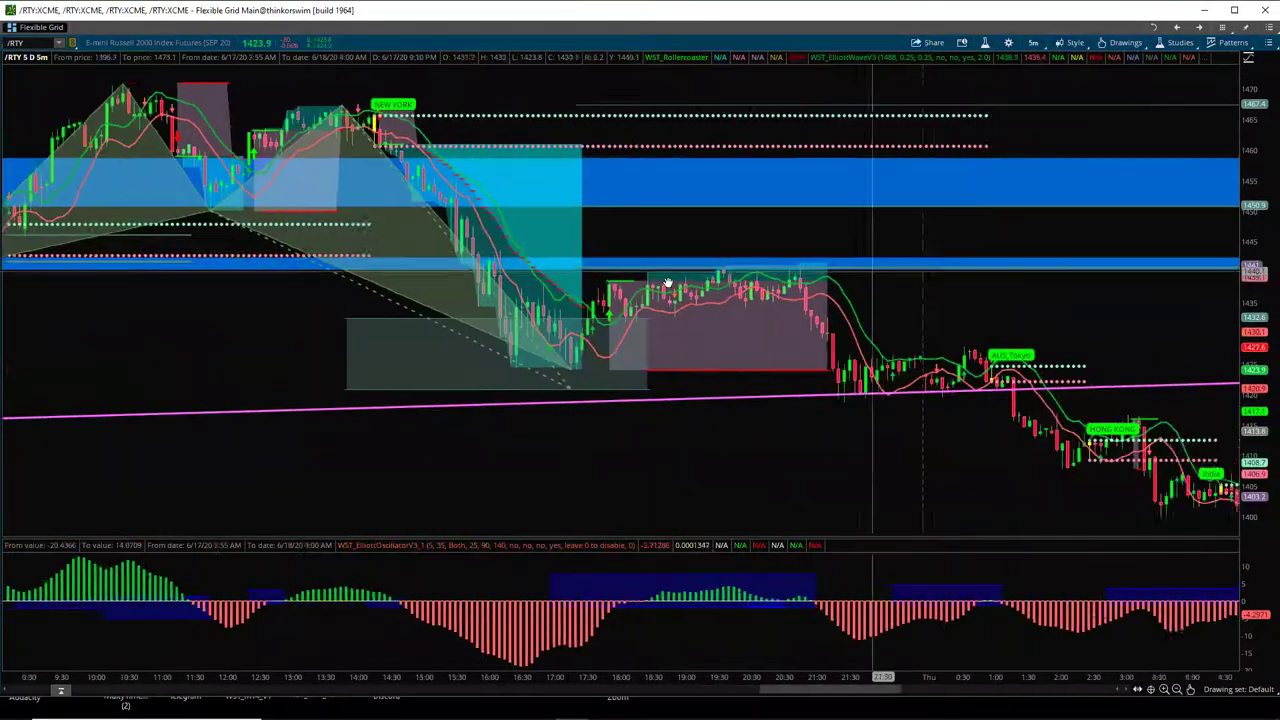
pyautogui.scroll(-7, 951, 466)
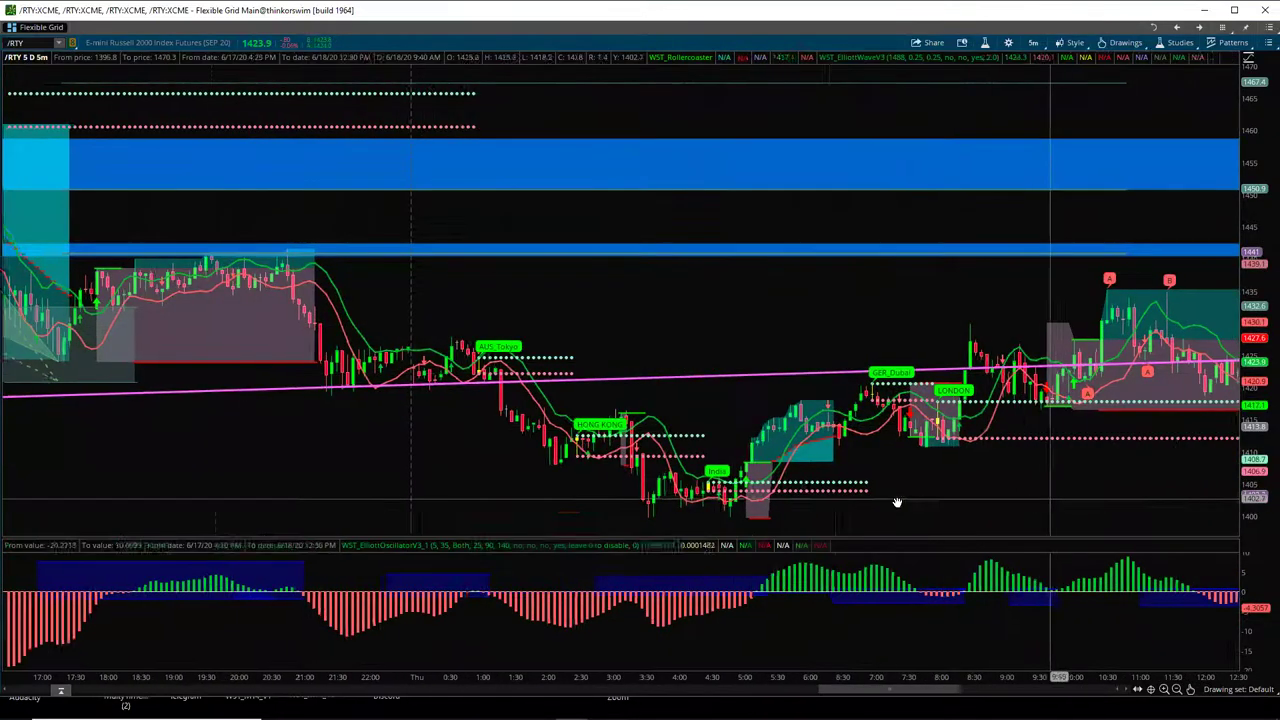
pyautogui.scroll(-6, 967, 491)
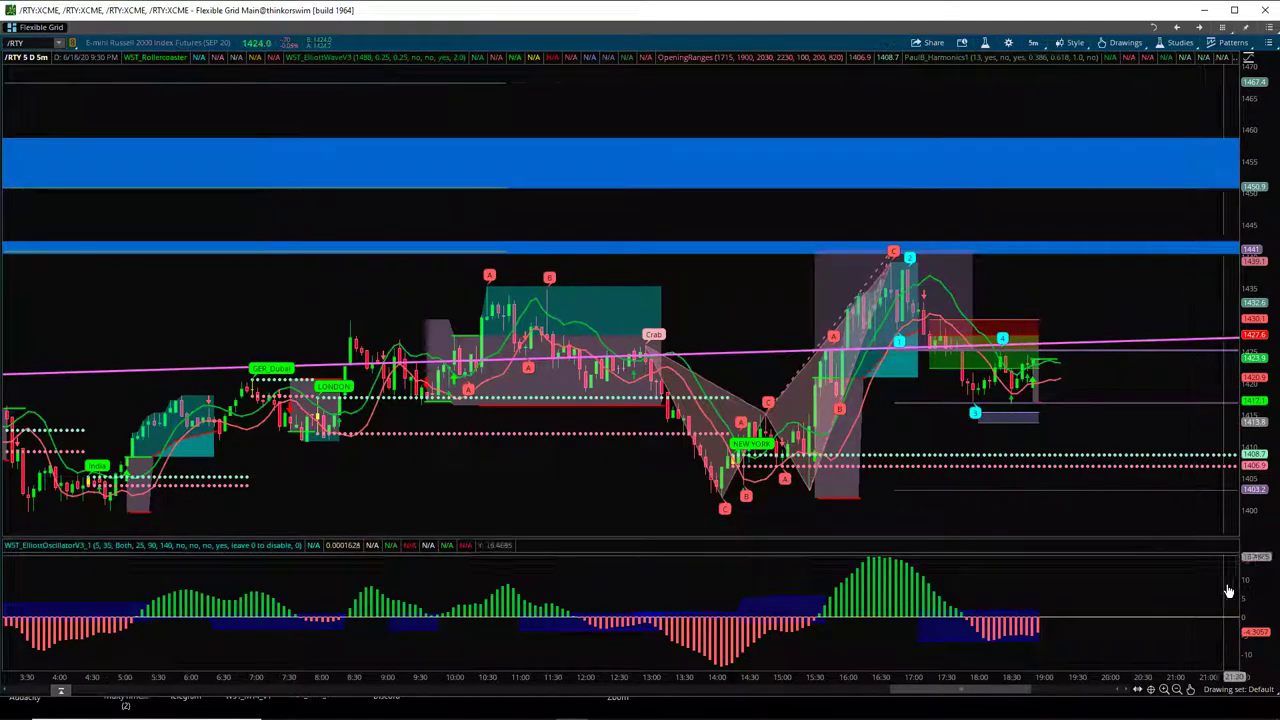
# - Focus the /RTY 5-minute chart closely on the latest candles of the 6/18/20 New York session
pyautogui.moveTo(1118, 677); pyautogui.dragTo(865, 672)
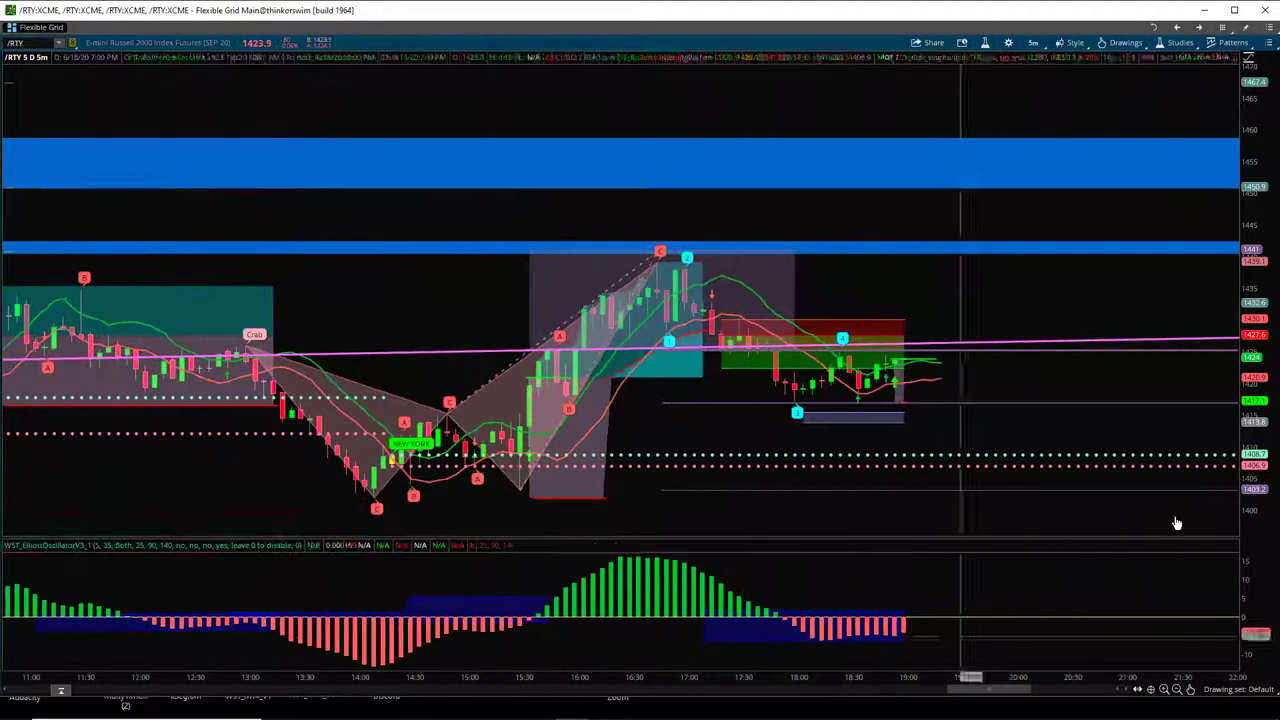
pyautogui.moveTo(1258, 437); pyautogui.dragTo(1256, 410)
pyautogui.moveTo(1054, 411); pyautogui.dragTo(951, 392)
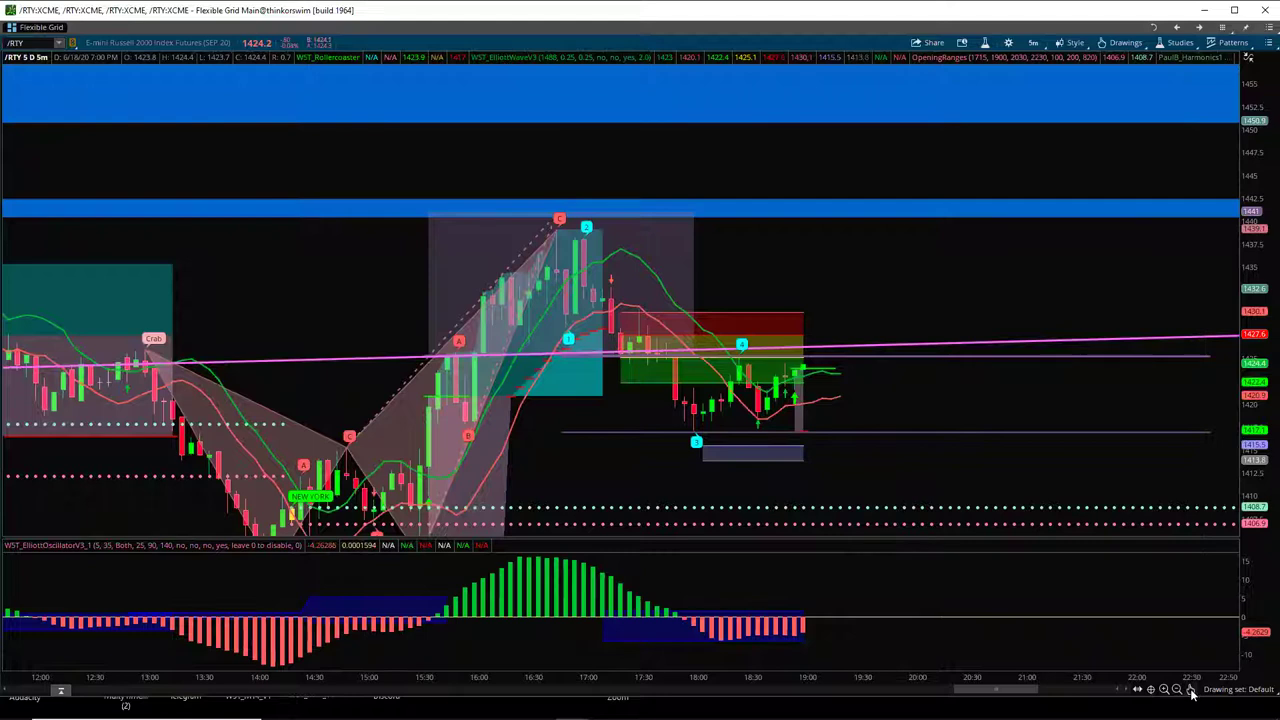
# - Draw Fibonacci extension levels with 0% at 1425.6 from the latest /RTY upswing, and mark a price level at $1416.9
pyautogui.click(645, 430)
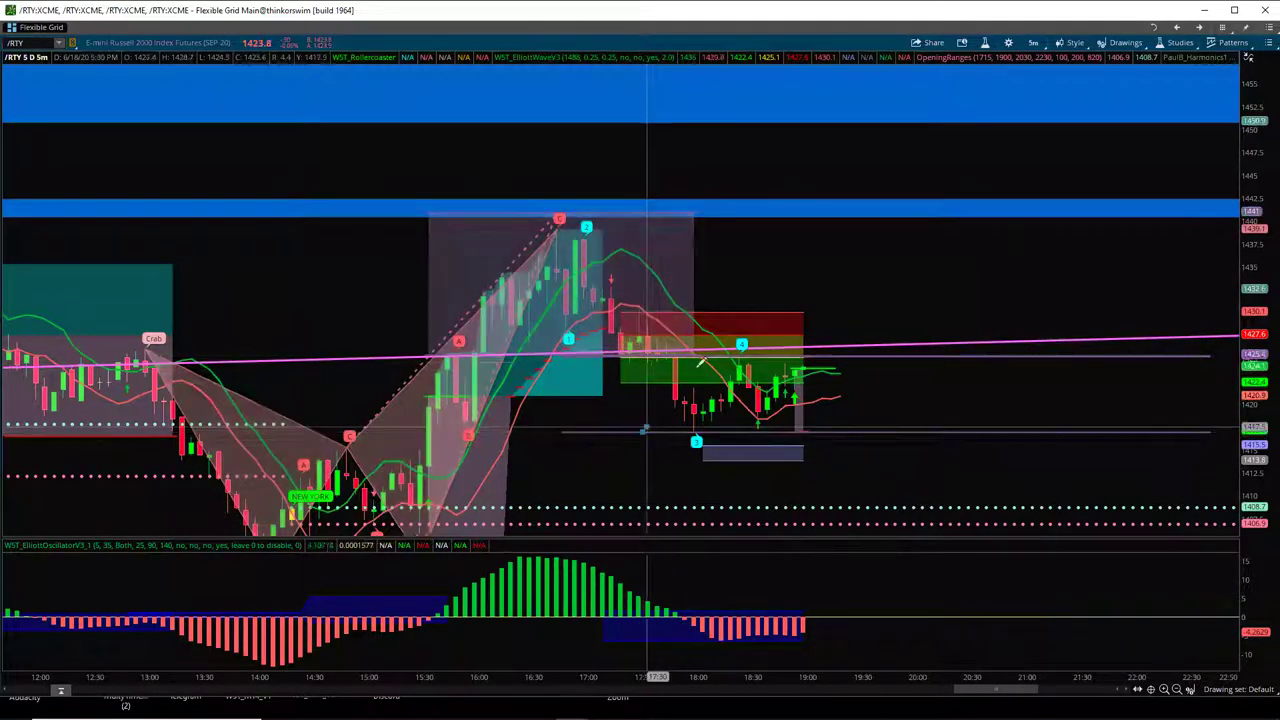
pyautogui.click(818, 348)
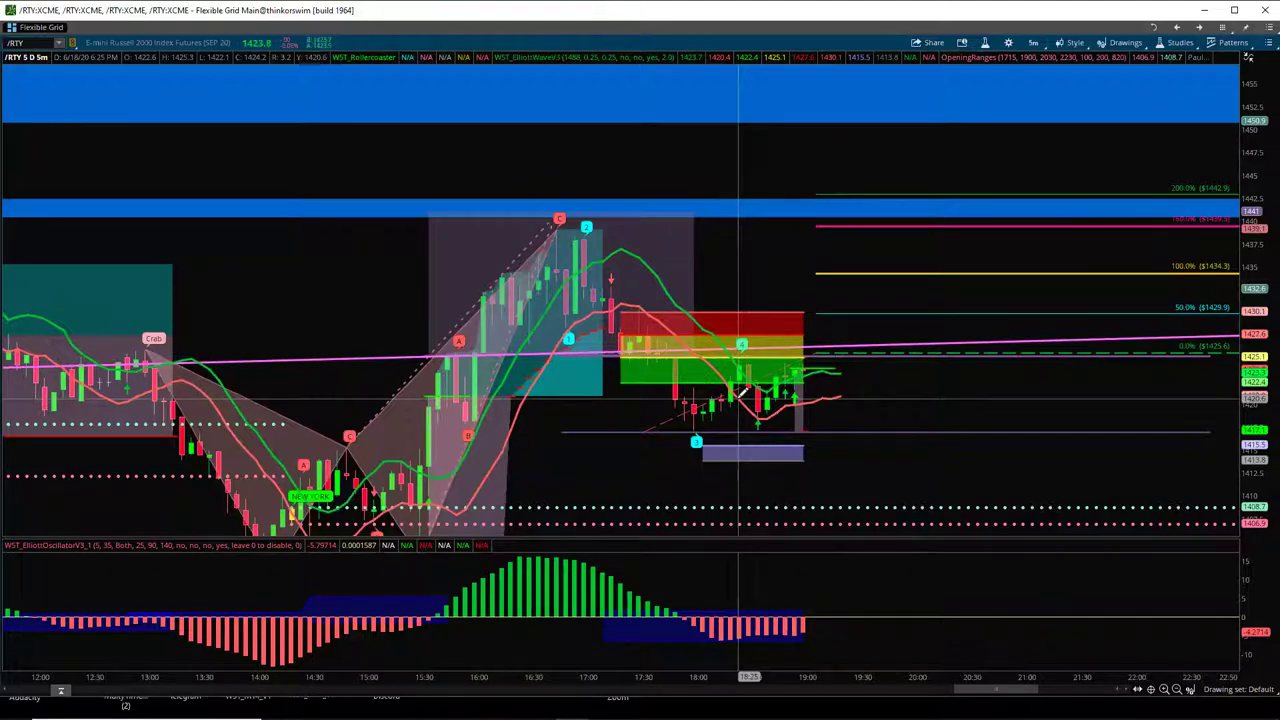
pyautogui.moveTo(1219, 462)
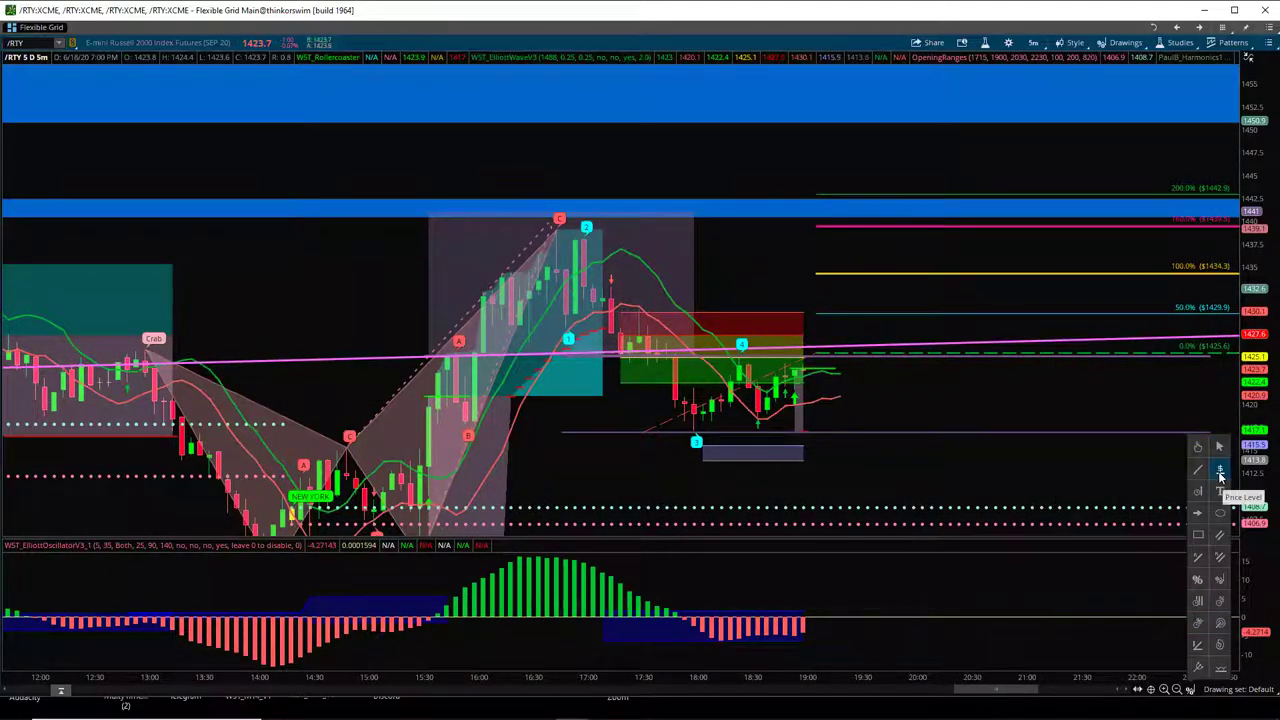
pyautogui.click(1220, 475)
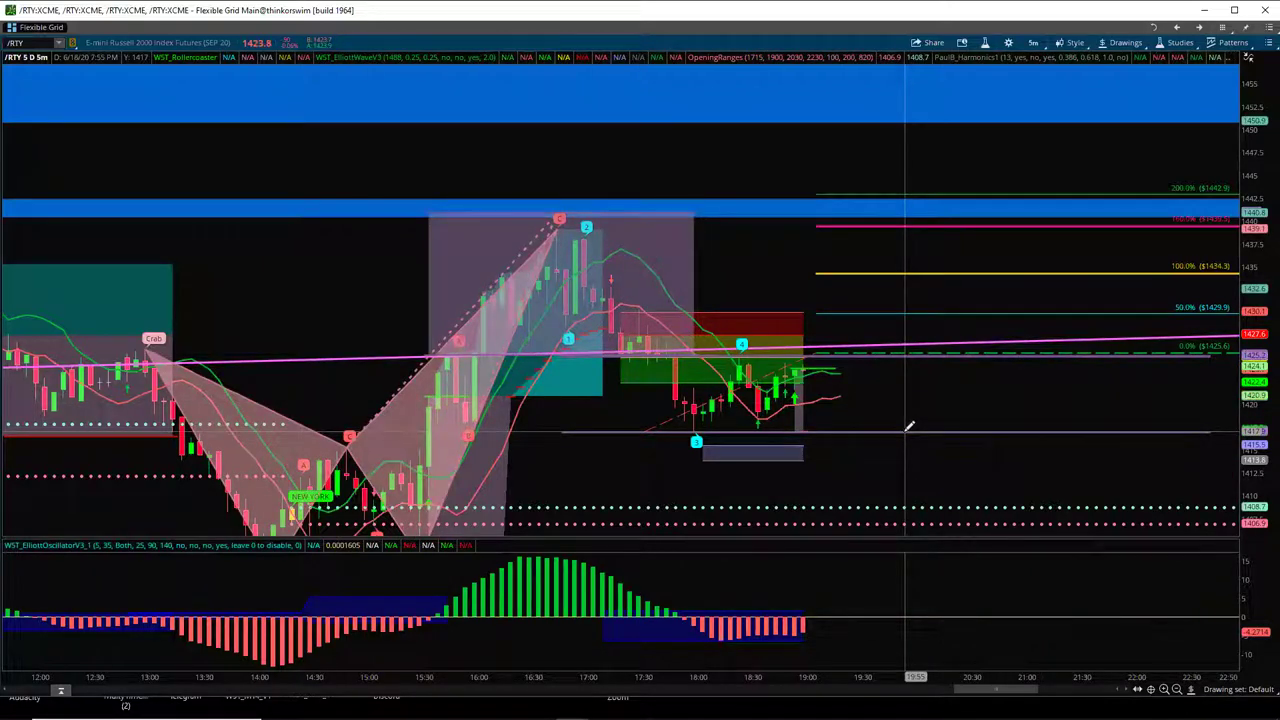
pyautogui.click(910, 428)
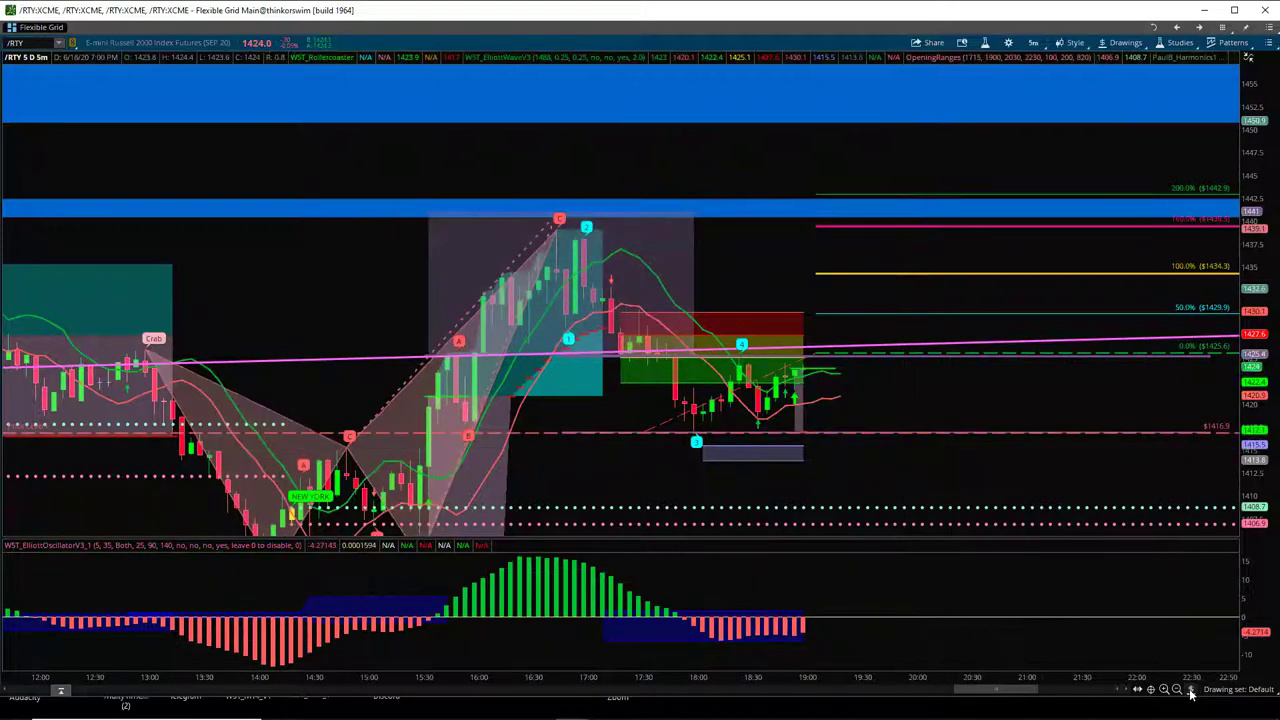
pyautogui.moveTo(1219, 517)
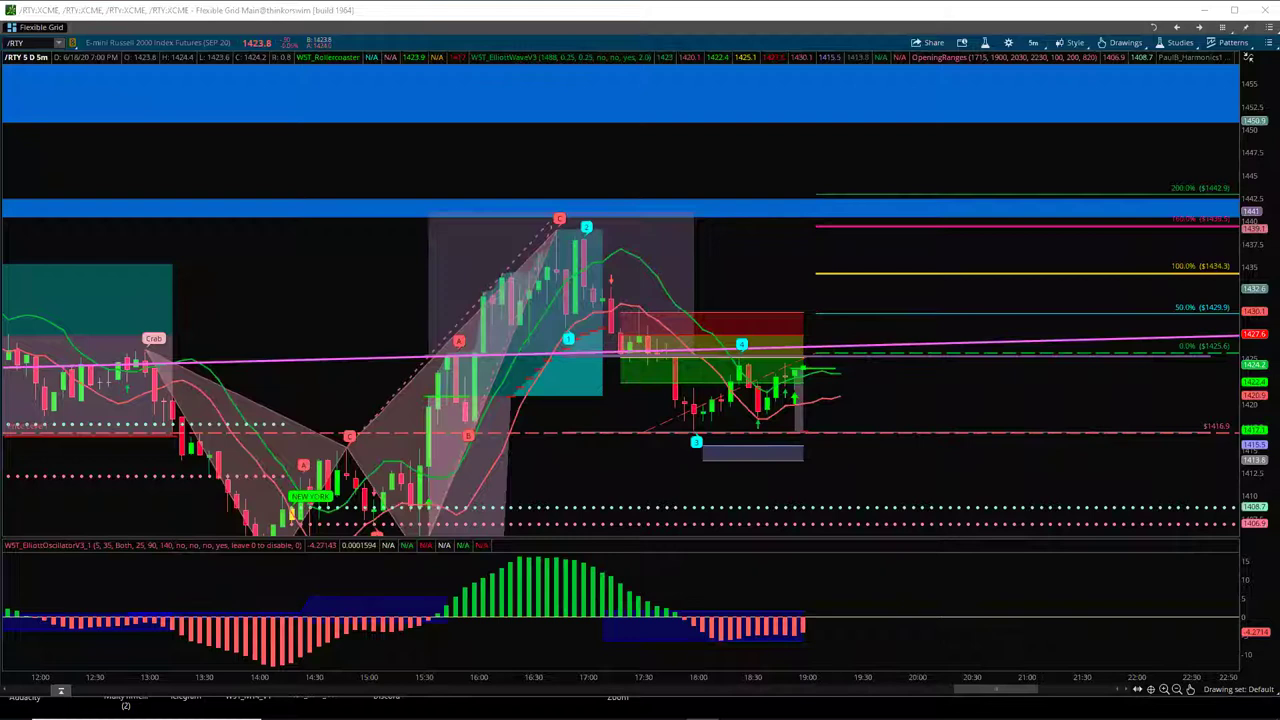
# - Switch to the M2KU0 order ladder, place a 2-contract buy stop order at 1425.60, and minimize the ladder
pyautogui.hotkey('alt', 'Tab')
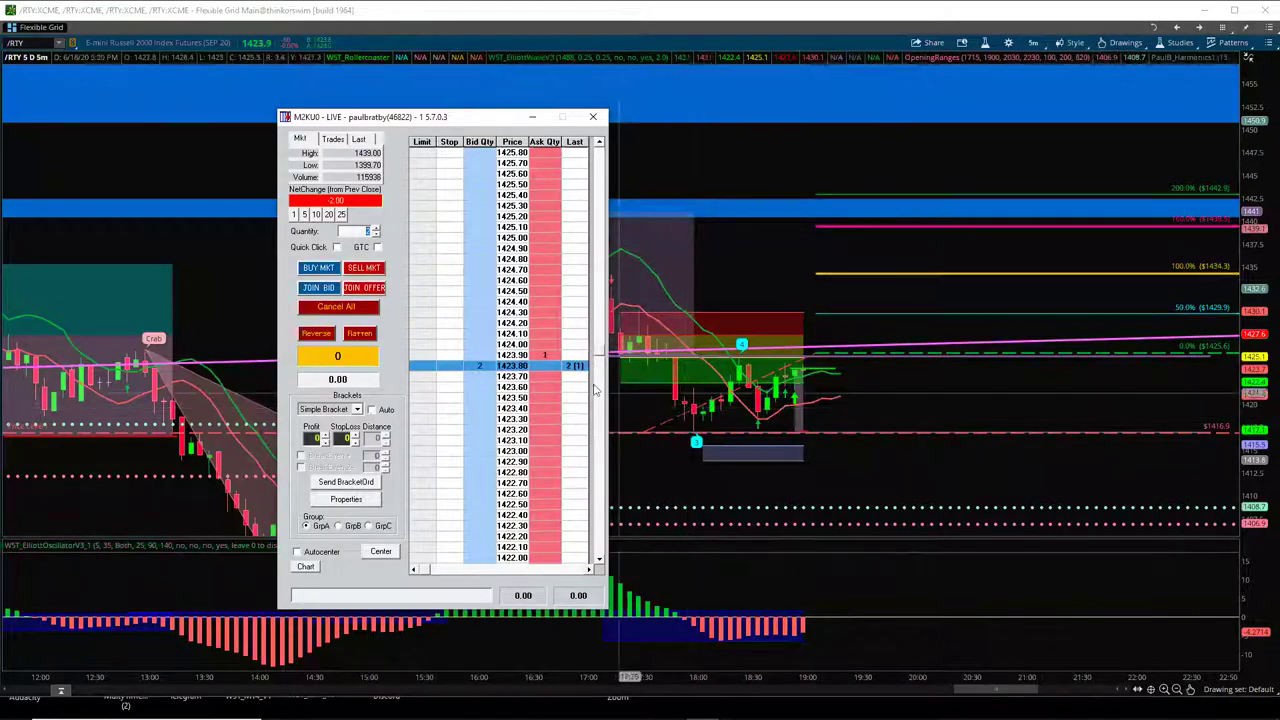
pyautogui.click(484, 177)
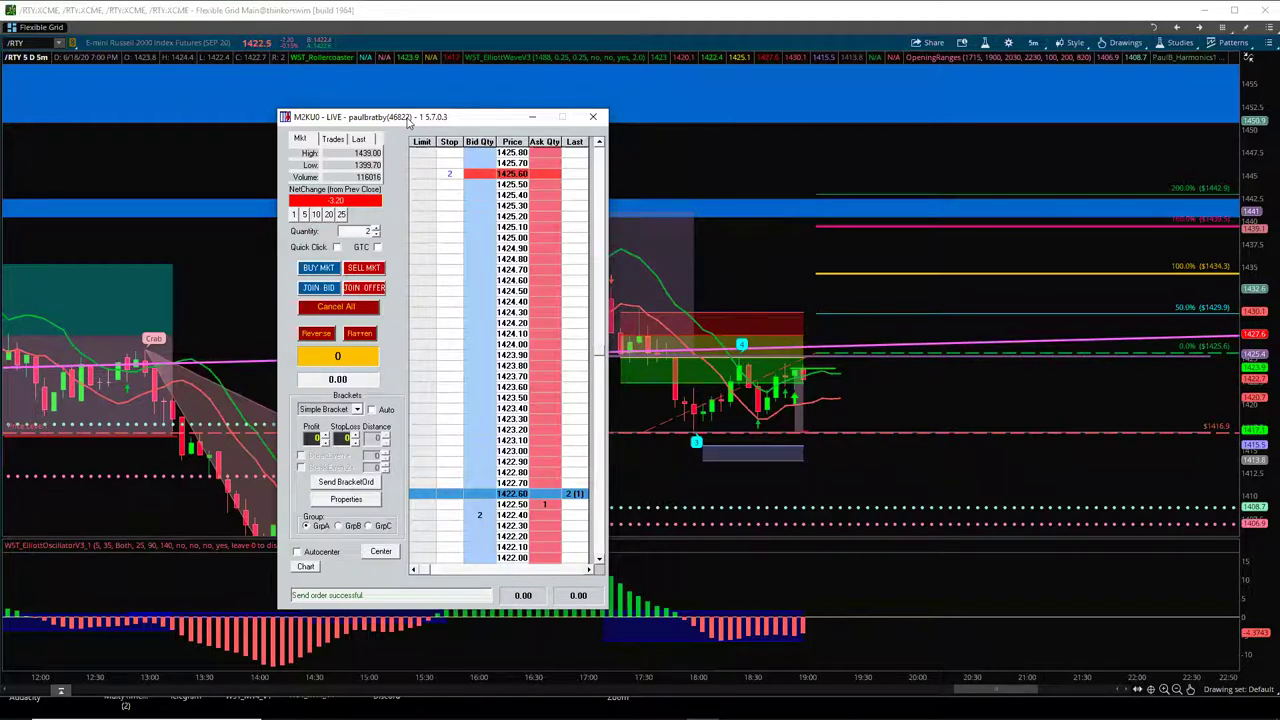
pyautogui.click(532, 117)
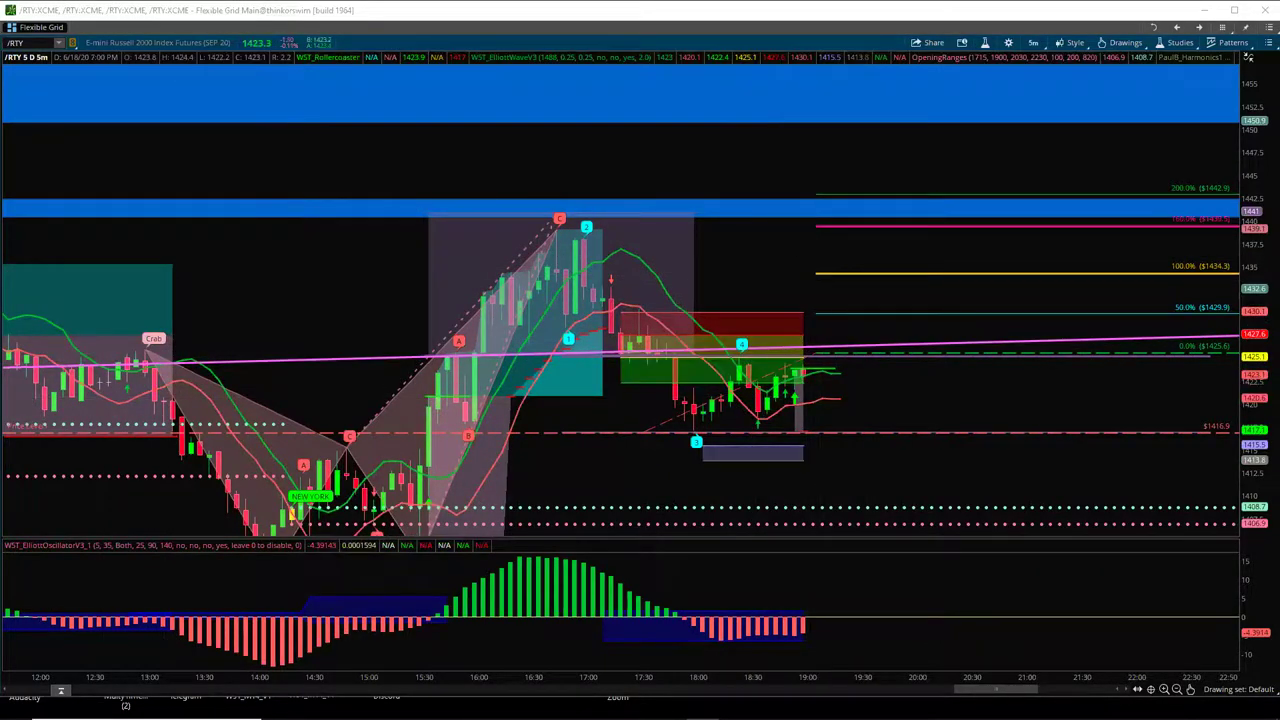
# - Bring back the M2KU0 order ladder and review the Smartlist Futures Roller Coaster signals, including the M2KU0 and RTYU0 rows
pyautogui.hotkey('alt', 'Tab')
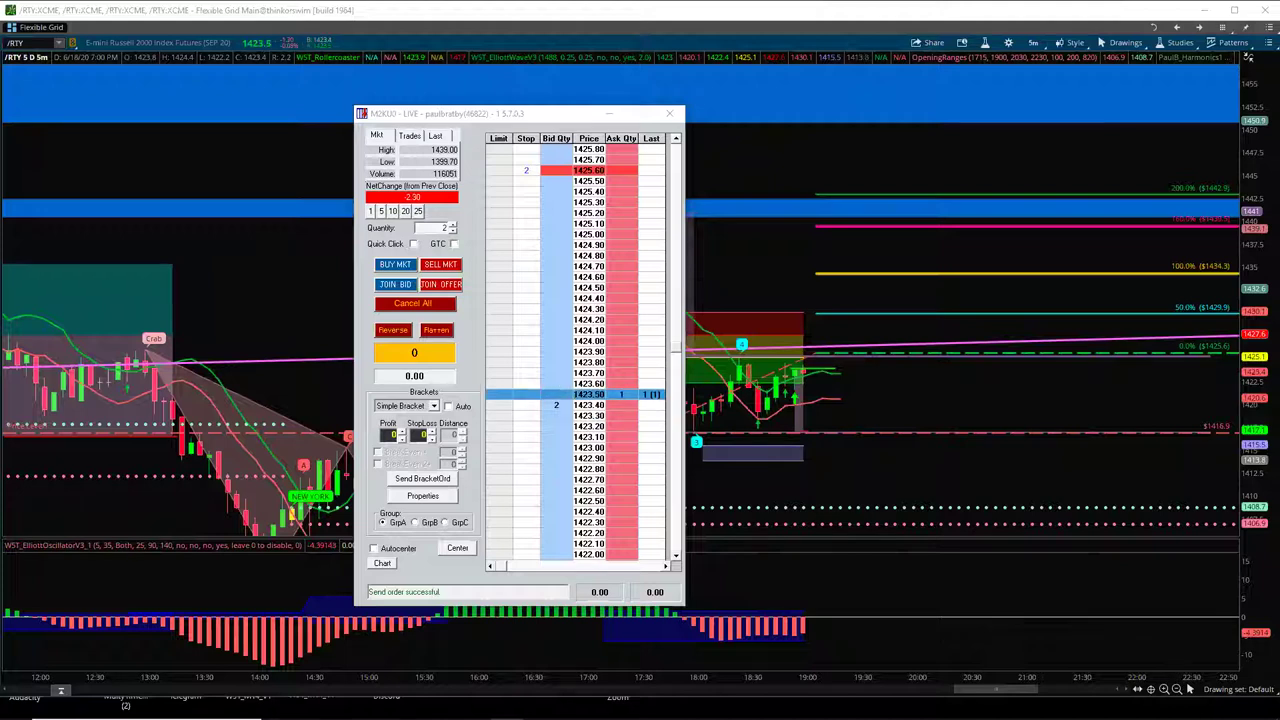
pyautogui.hotkey('alt', 'Tab')
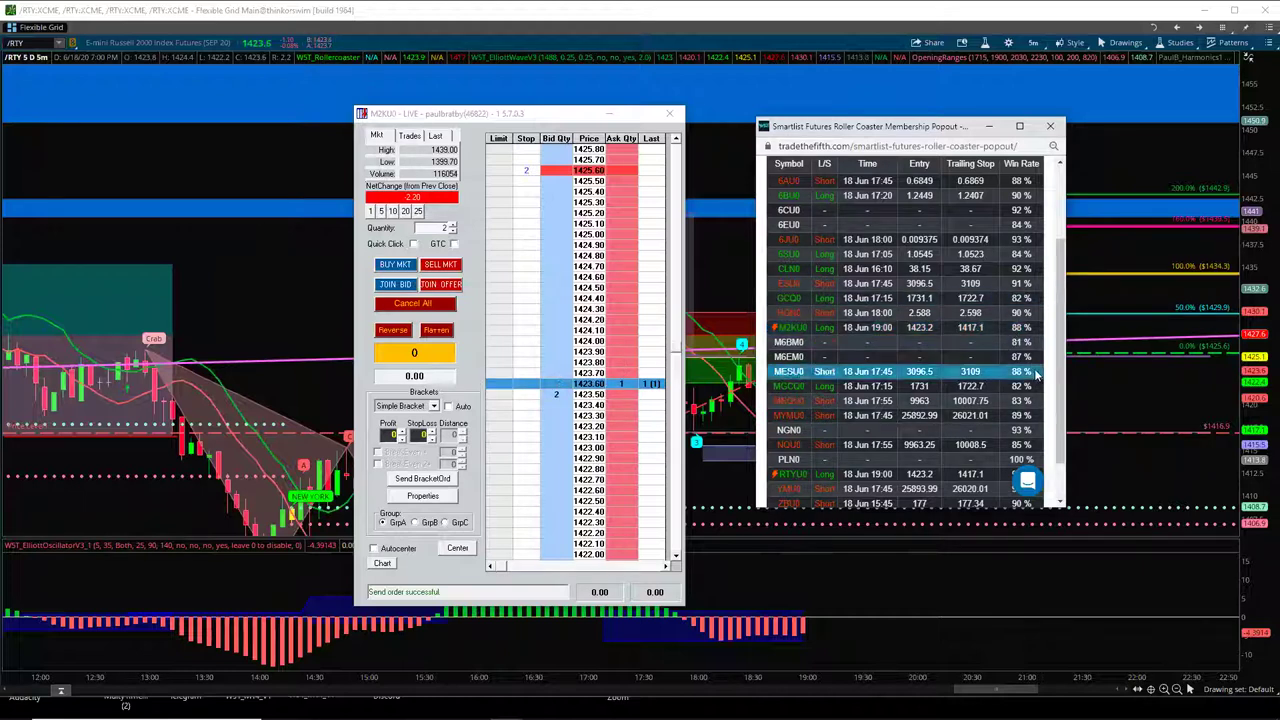
pyautogui.scroll(-1, 1064, 376)
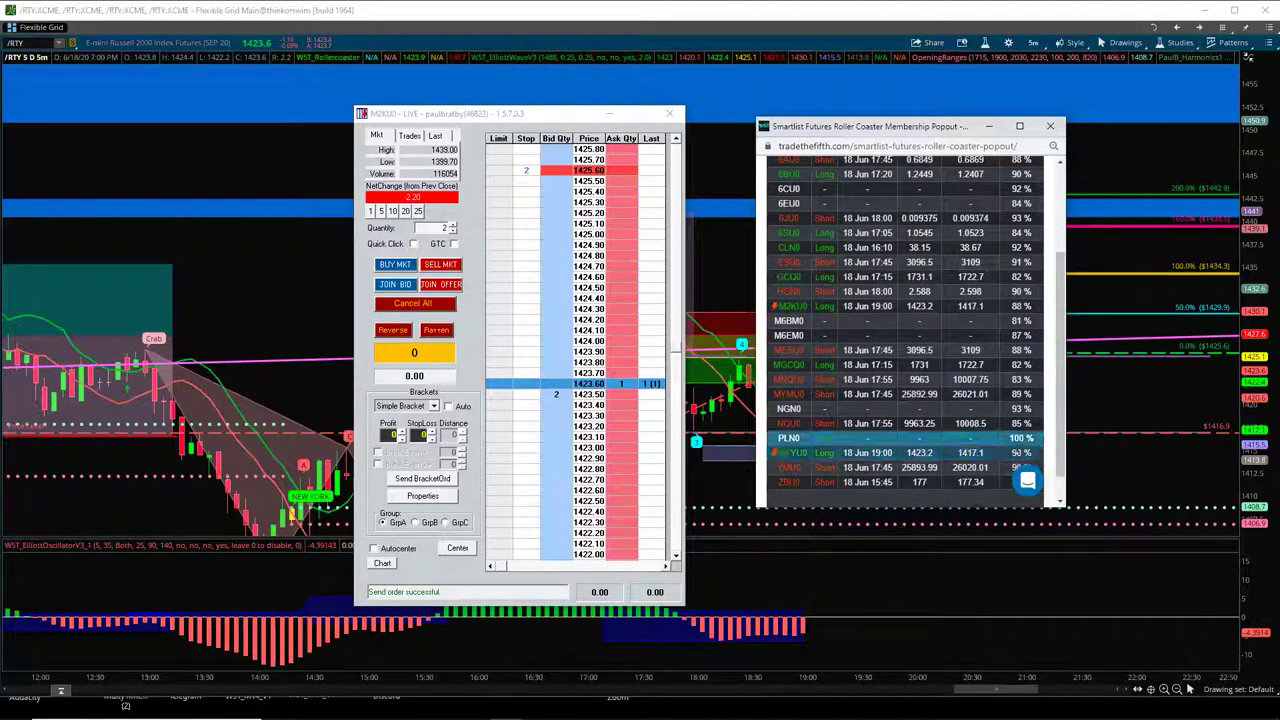
pyautogui.scroll(3, 1068, 370)
pyautogui.moveTo(1068, 366)
pyautogui.mouseDown()
pyautogui.moveTo(1071, 344)
pyautogui.moveTo(1082, 386)
pyautogui.mouseUp()
pyautogui.scroll(-1, 1081, 384)
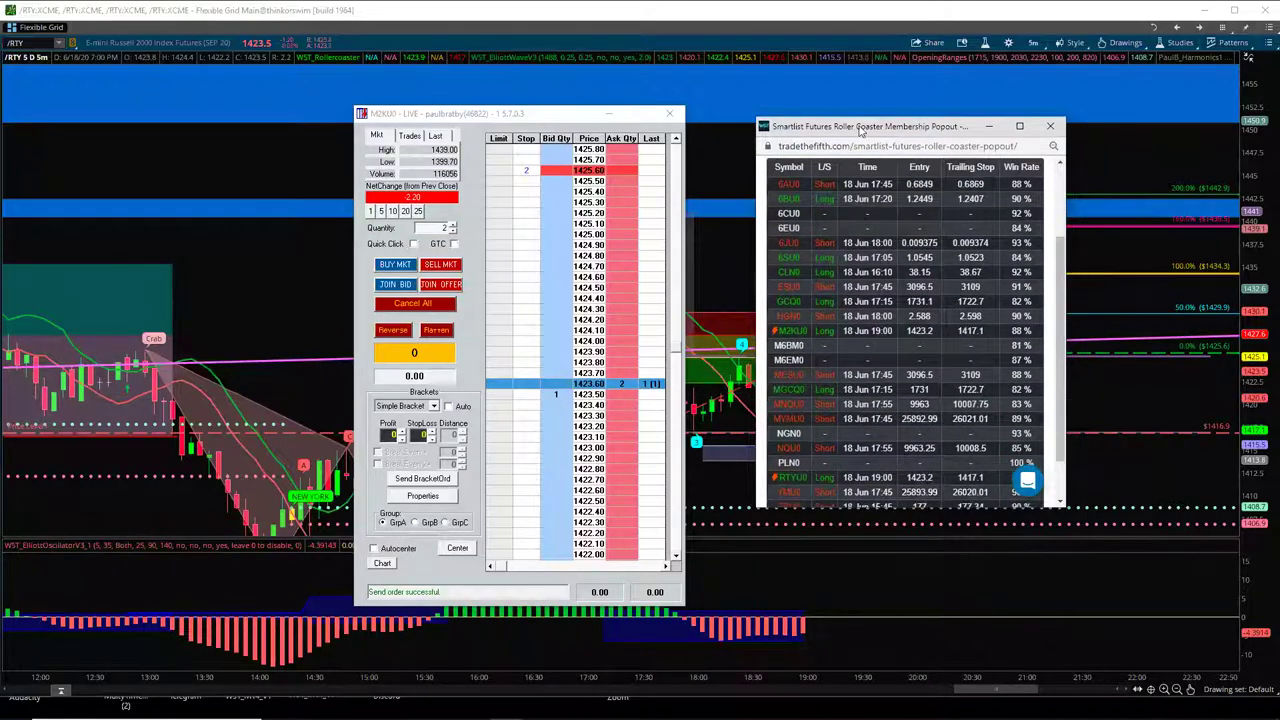
pyautogui.moveTo(901, 121); pyautogui.dragTo(1279, 121)
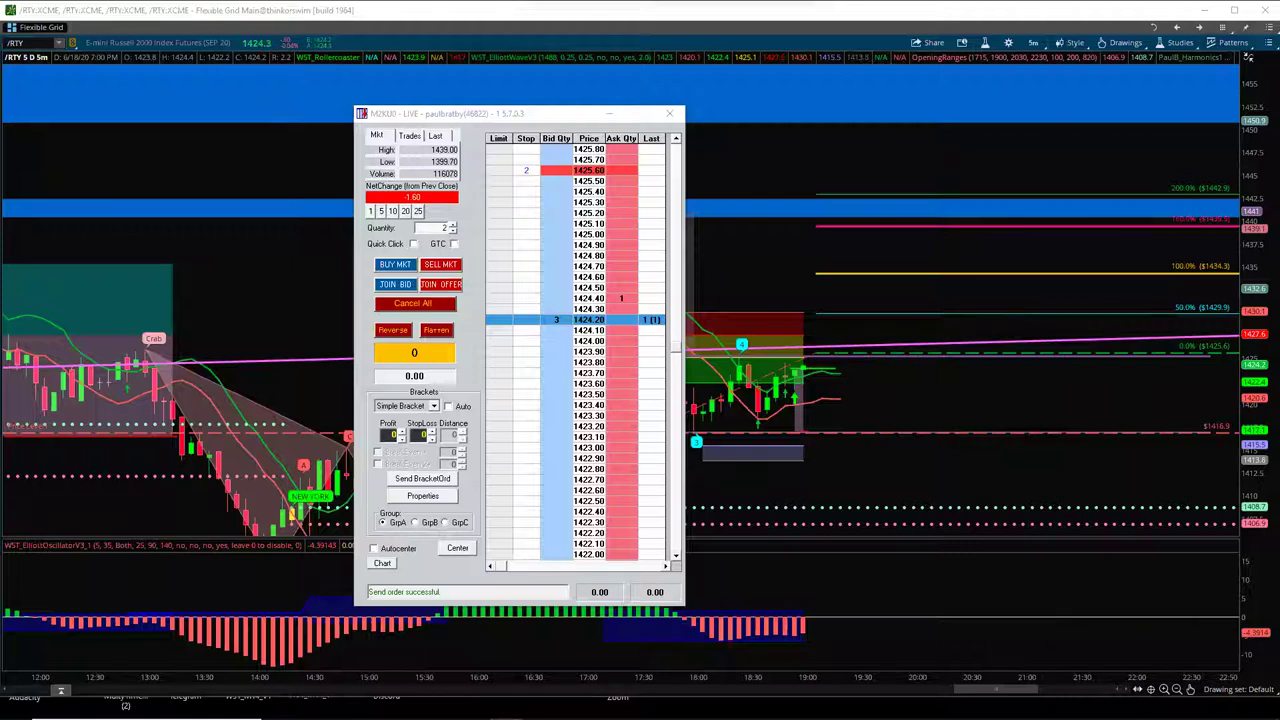
# - Check the ladder prices above the 1425.60 stop order, and look at the Smartlist Futures Roller Coaster signals again
pyautogui.click(676, 143)
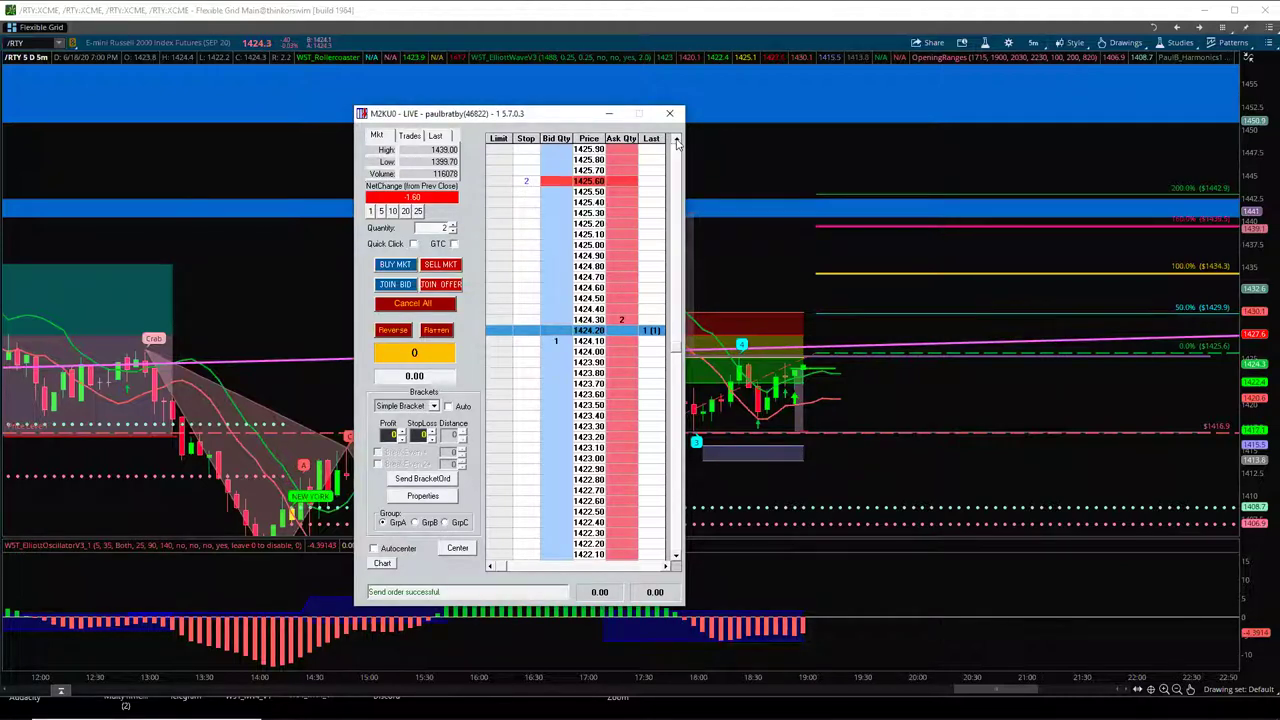
pyautogui.click(676, 143)
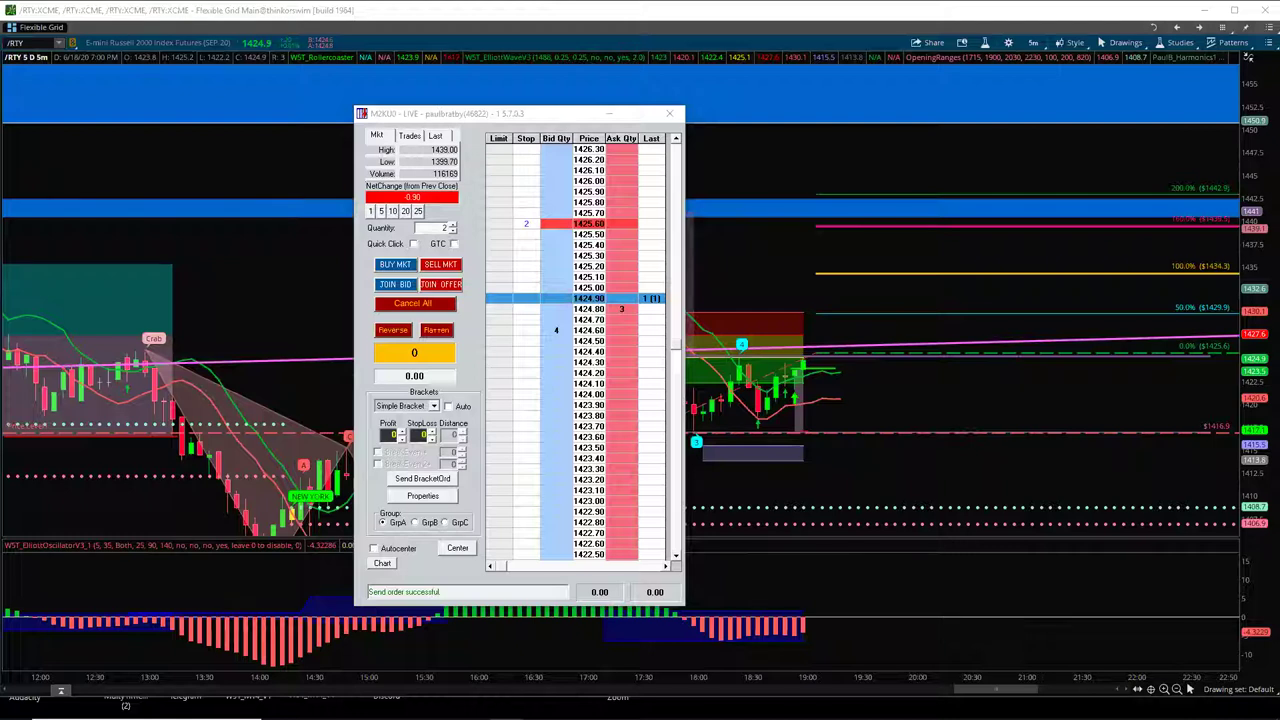
pyautogui.hotkey('alt', 'Tab')
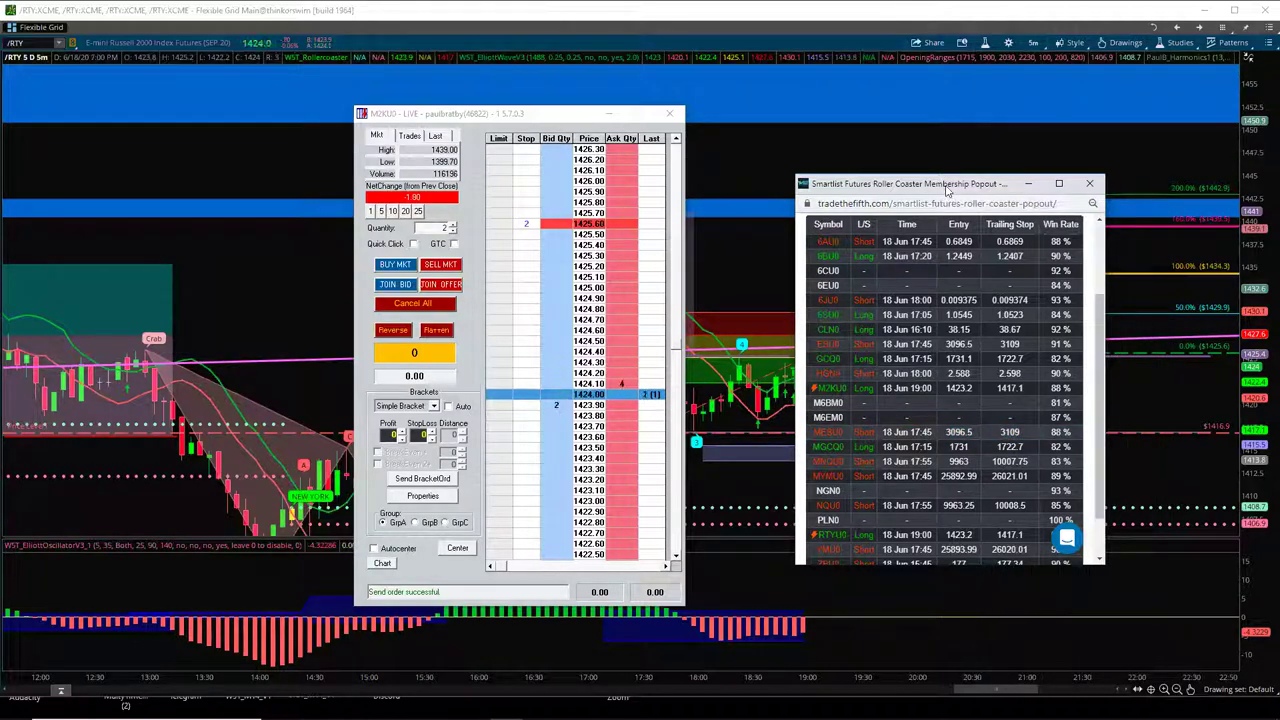
pyautogui.moveTo(946, 189); pyautogui.dragTo(1279, 189)
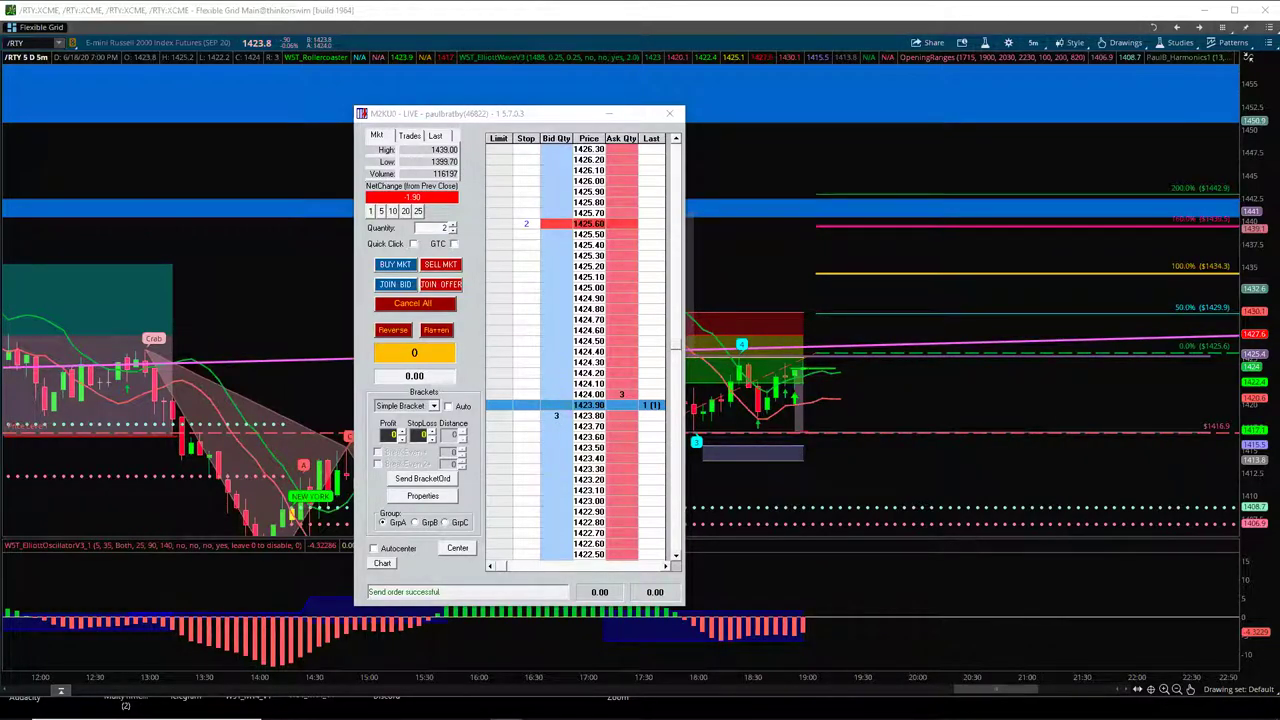
# - Return to the /RTY 5-minute chart and draw a Fibonacci retracement from the 1402 low to the 1439.1 high
pyautogui.click(843, 457)
pyautogui.moveTo(843, 457); pyautogui.dragTo(1039, 346)
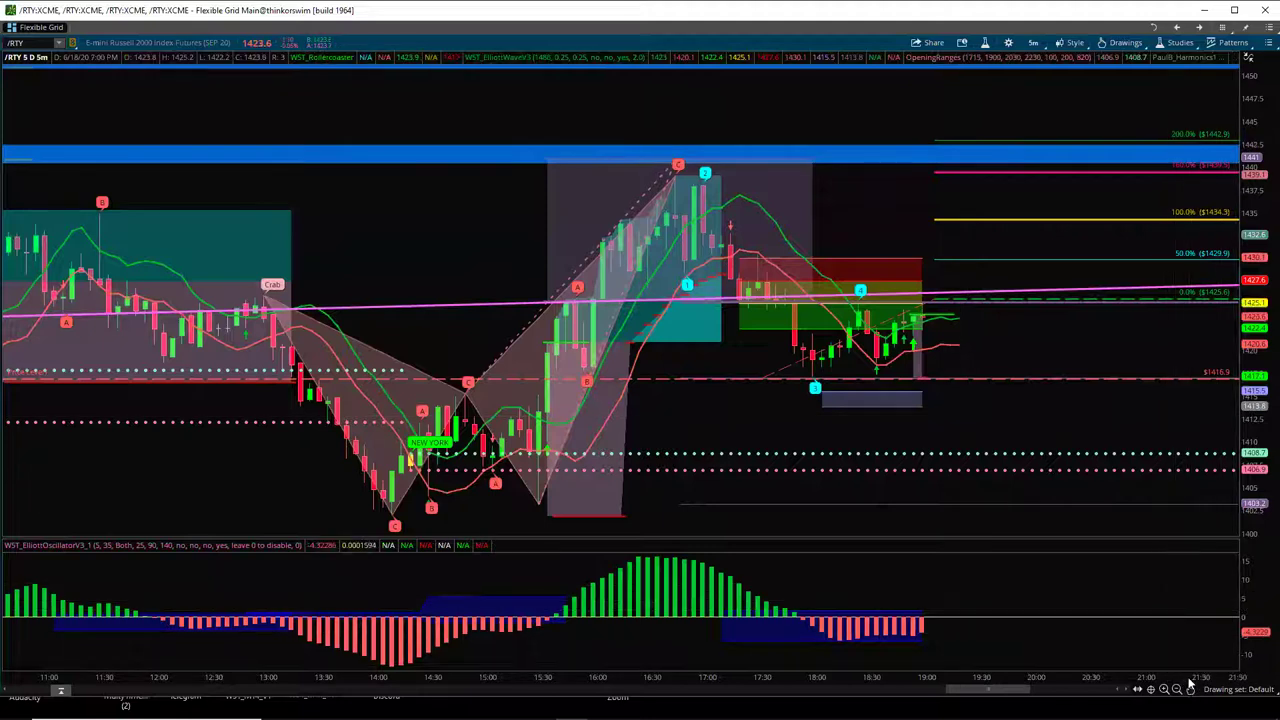
pyautogui.moveTo(1189, 689)
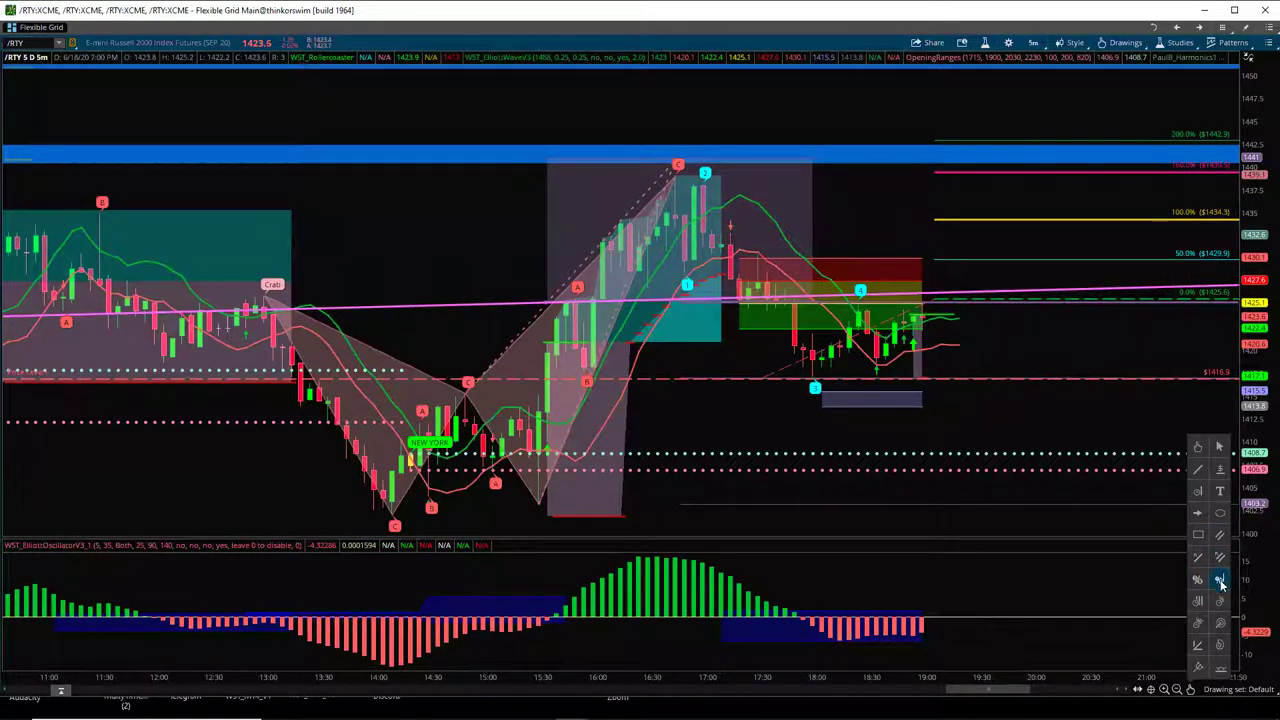
pyautogui.click(1199, 581)
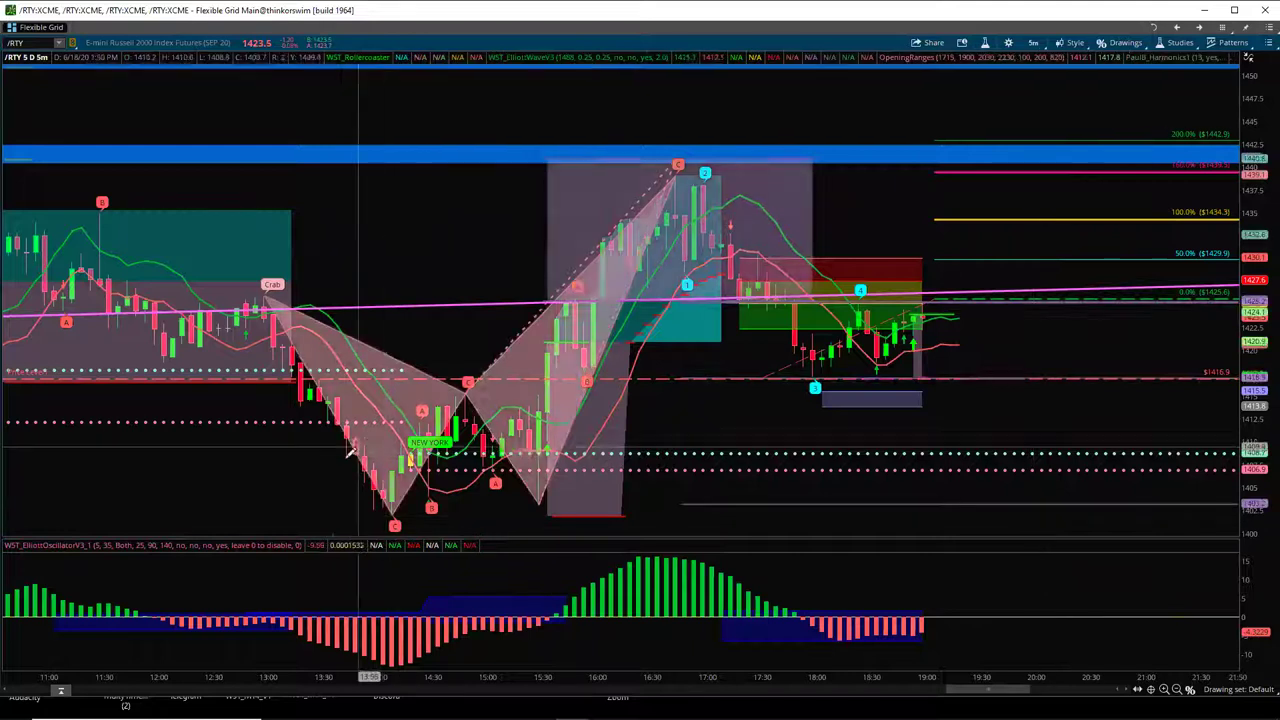
pyautogui.click(371, 514)
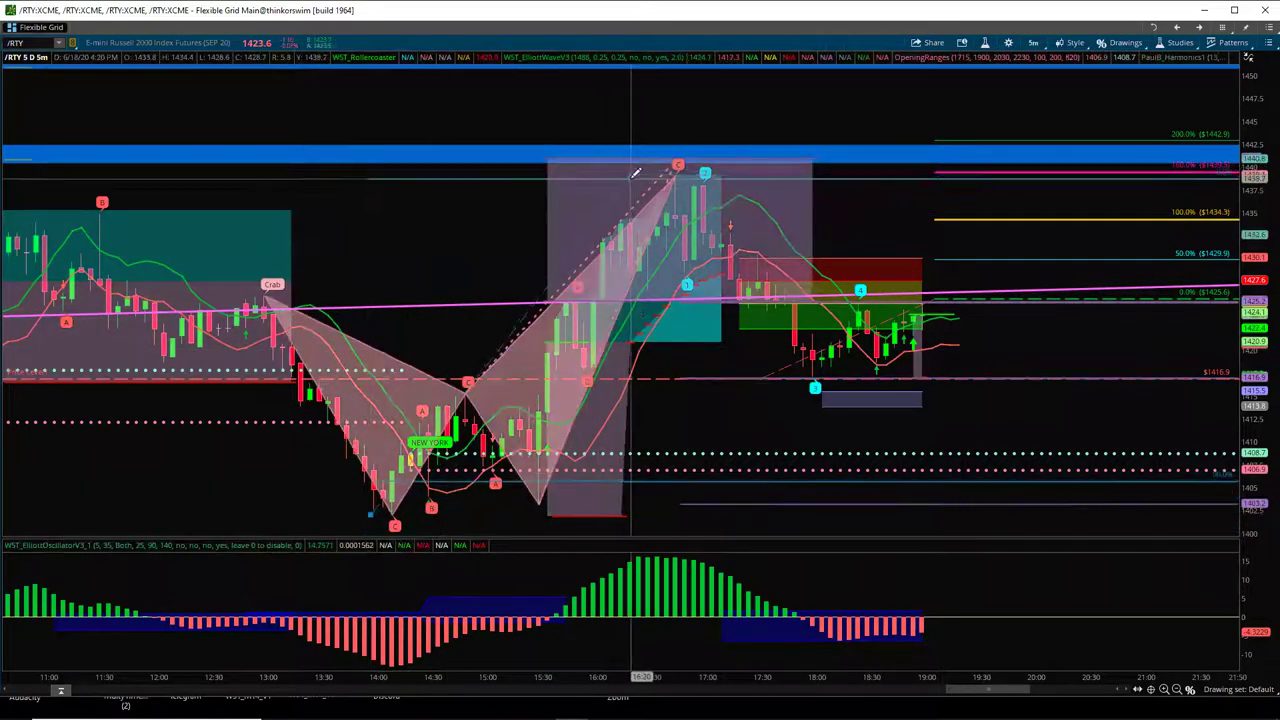
pyautogui.click(636, 170)
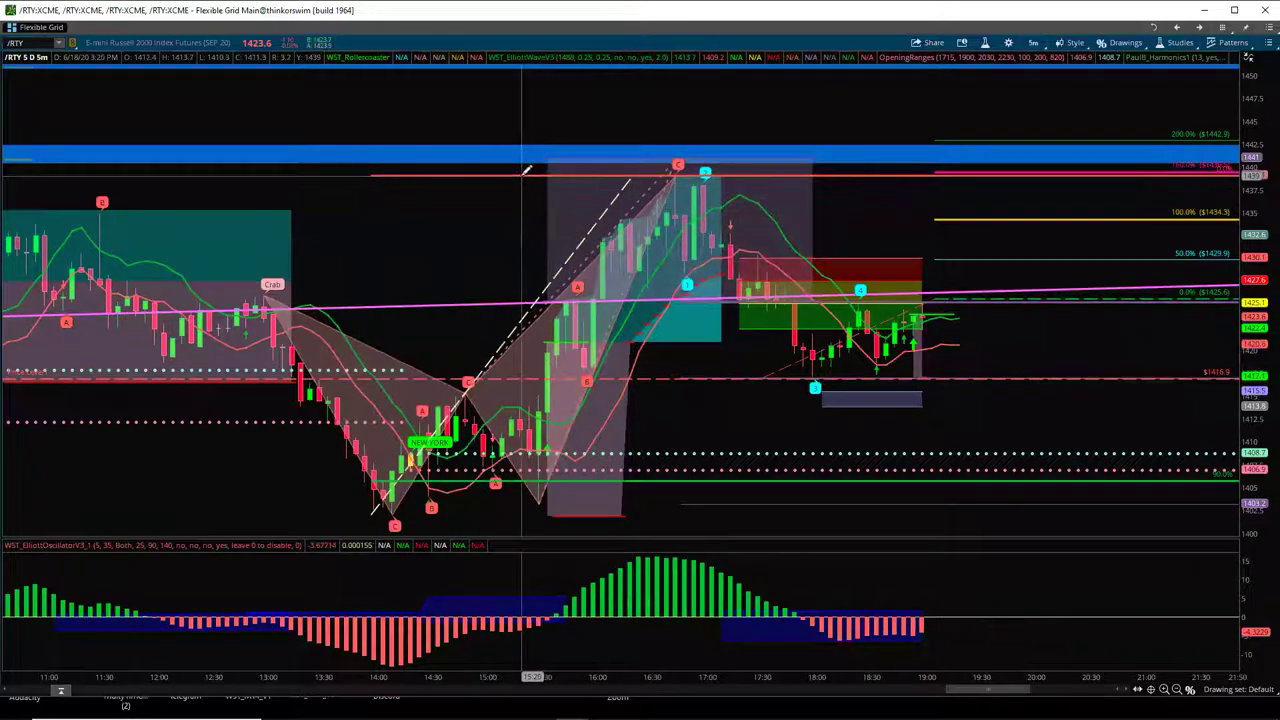
# - Show the retracement's 0.236, 0.382, 0.5 and 0.618 levels and hide its 0.9 and 1.4 levels
pyautogui.rightClick(540, 185)
pyautogui.press('Return')
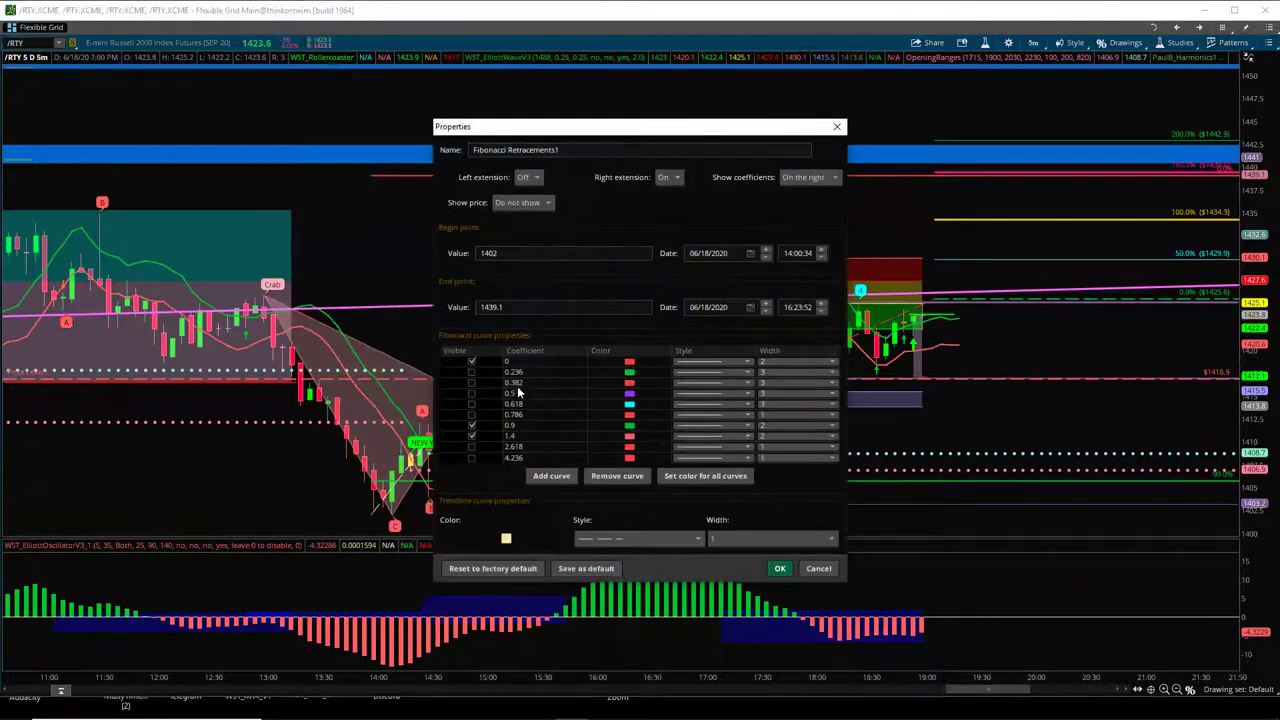
pyautogui.click(472, 383)
pyautogui.click(472, 393)
pyautogui.click(472, 404)
pyautogui.click(472, 426)
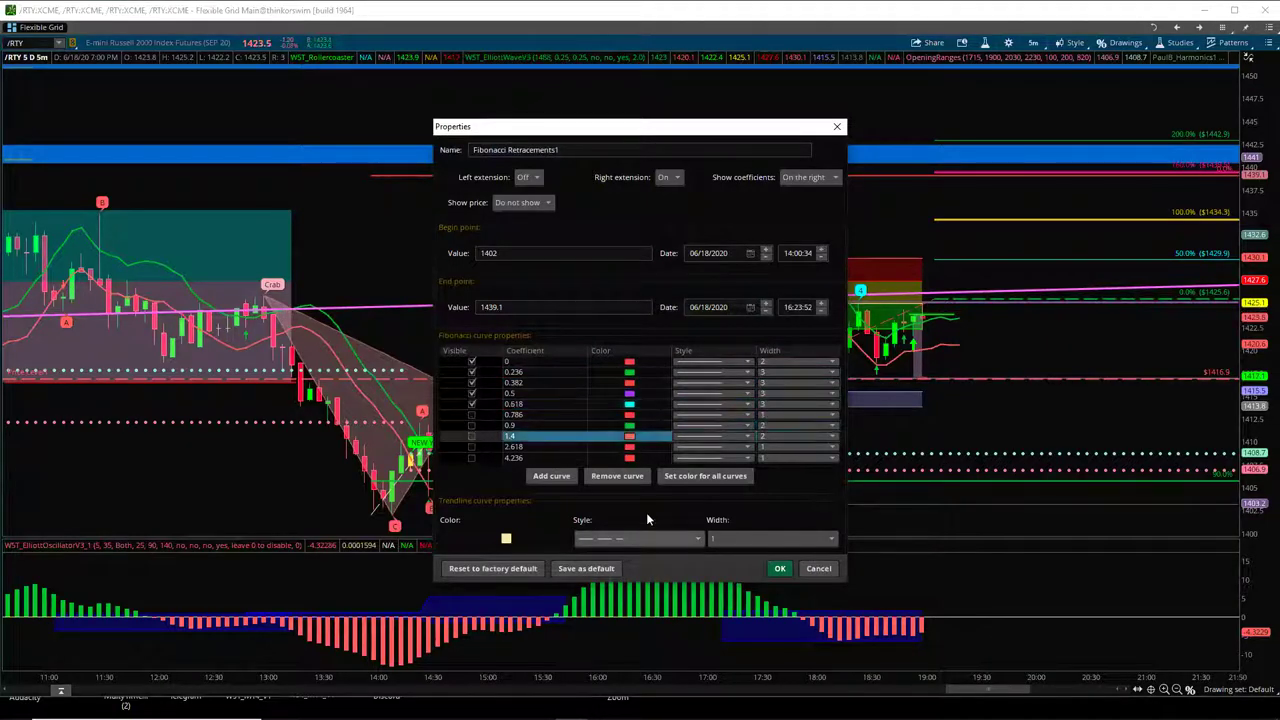
pyautogui.click(780, 568)
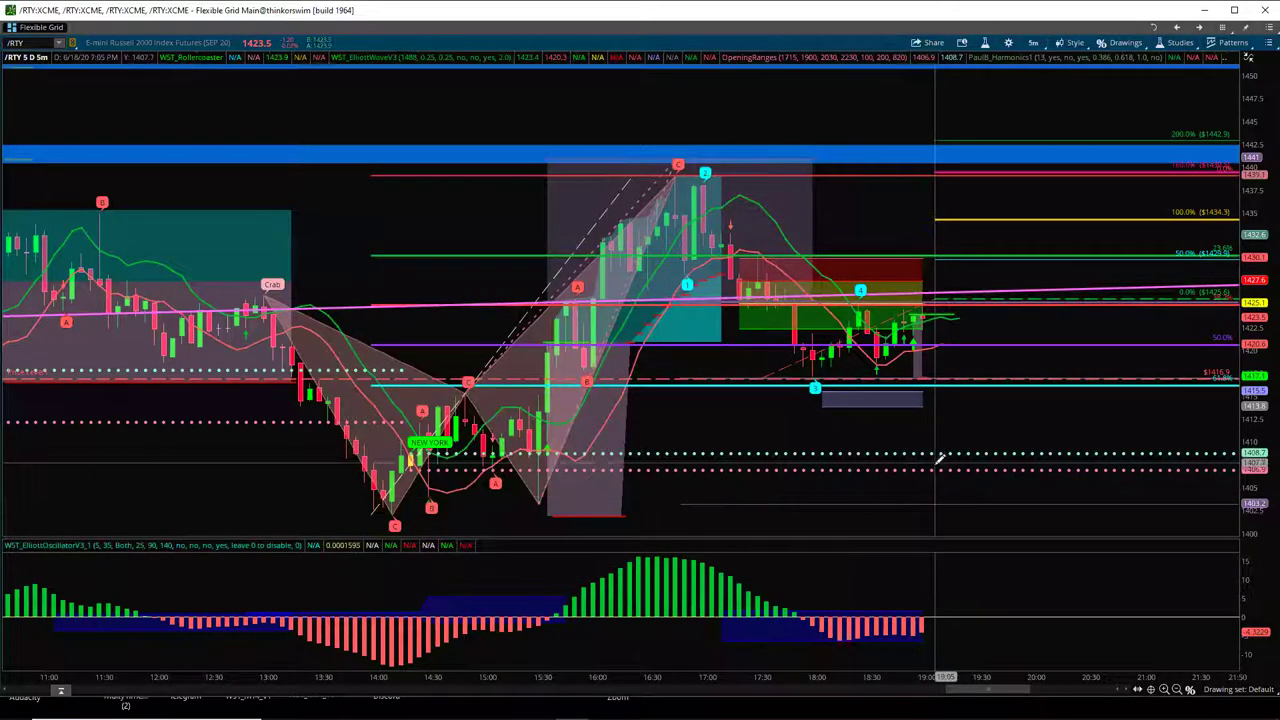
# - Compare the latest /RTY candles with the Fibonacci retracement and extension levels, including the 38.2% level near the wave 4 peak
pyautogui.click(1190, 691)
pyautogui.click(1194, 443)
pyautogui.moveTo(1162, 428); pyautogui.dragTo(1051, 457)
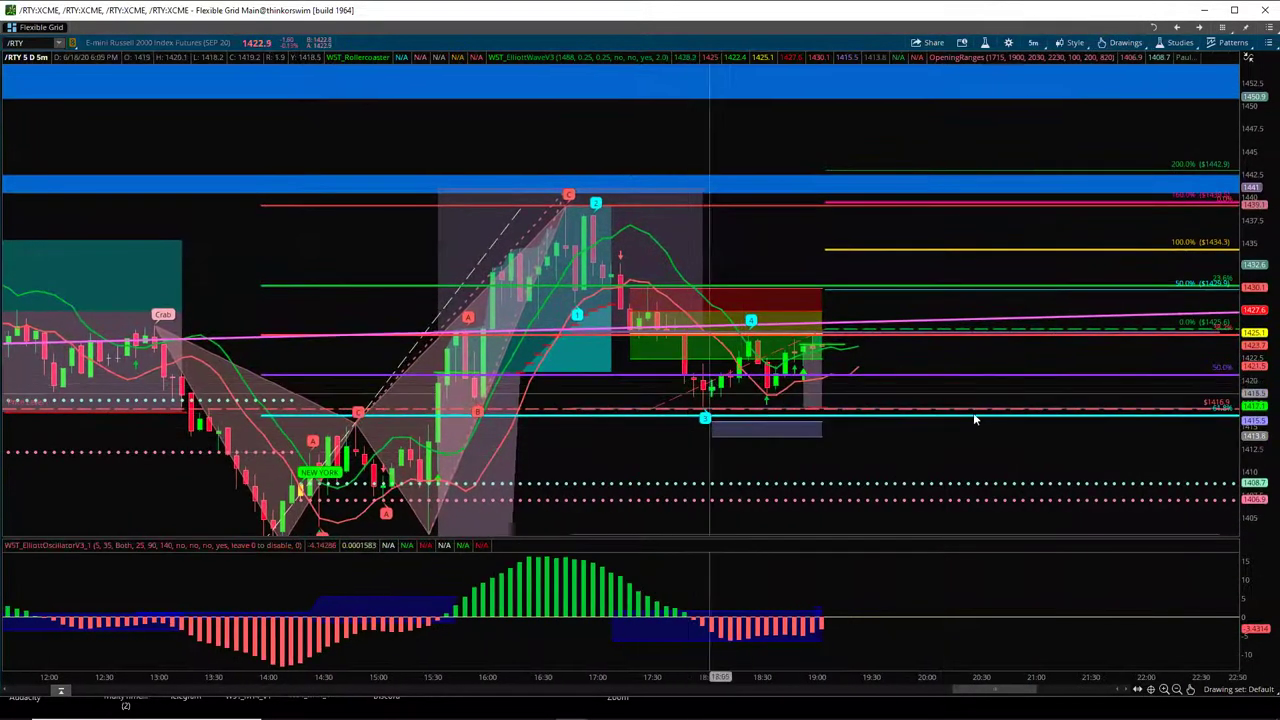
pyautogui.moveTo(1254, 416); pyautogui.dragTo(1254, 448)
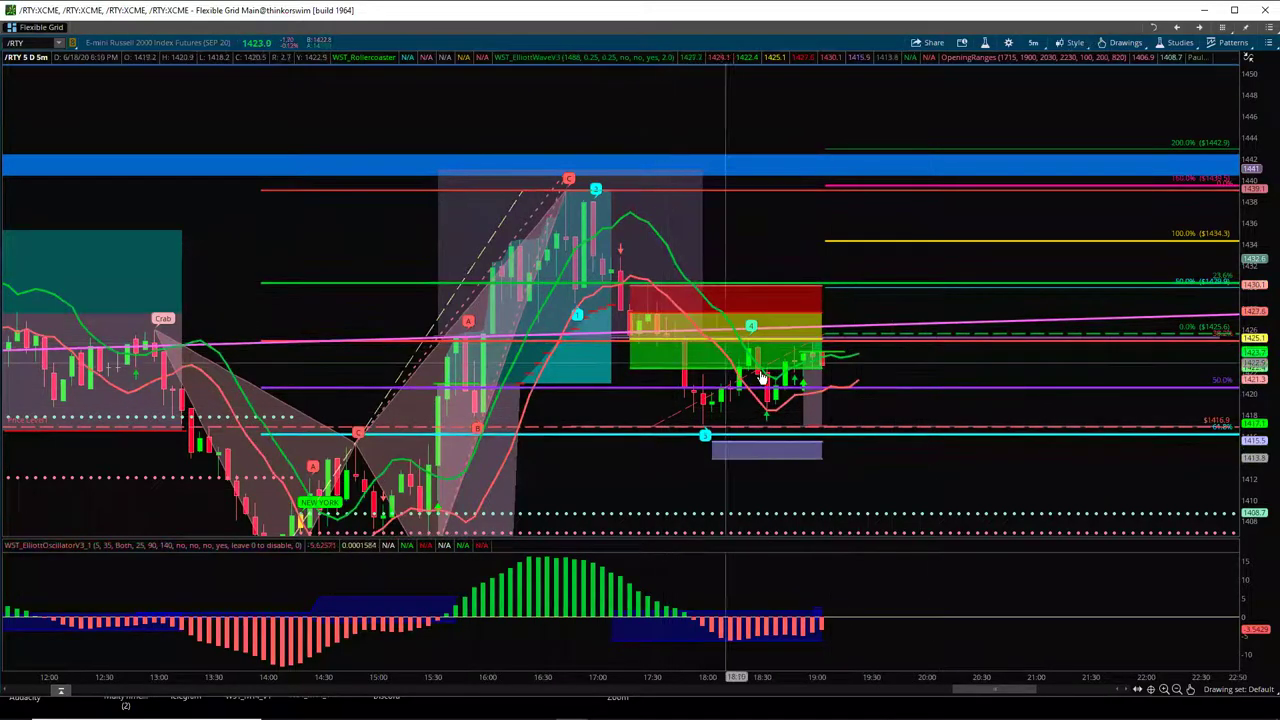
pyautogui.moveTo(750, 343)
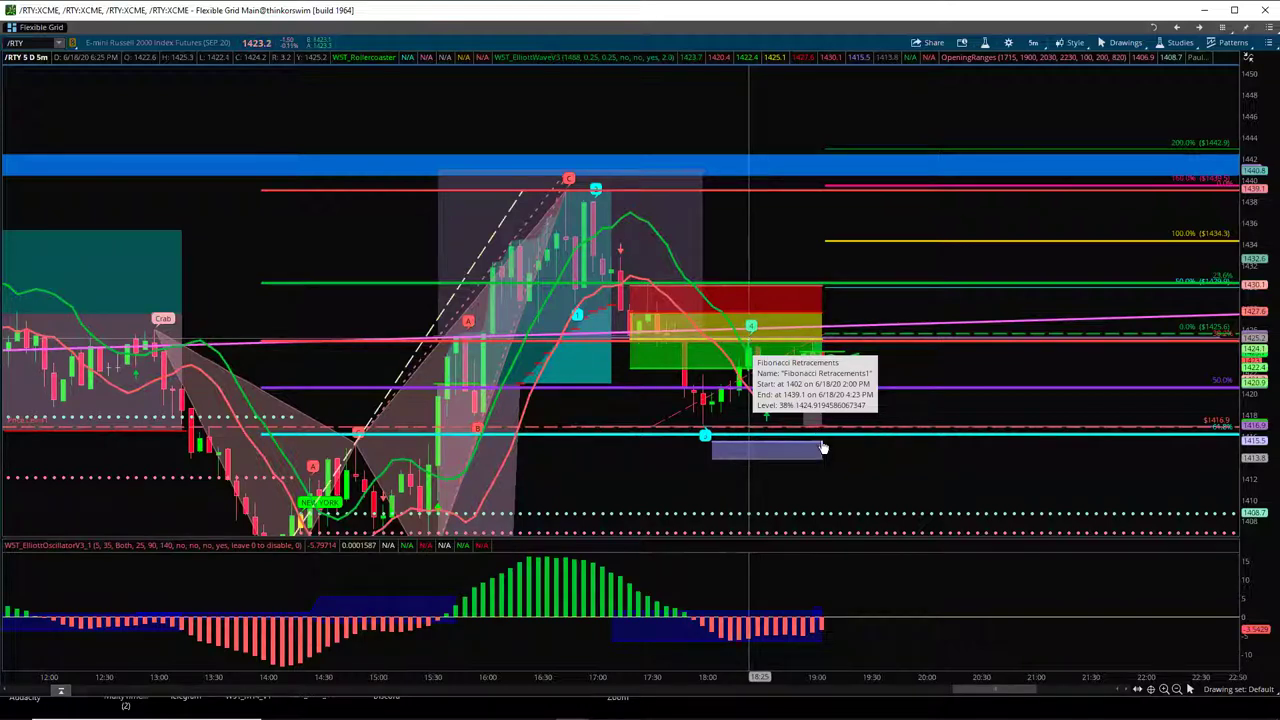
pyautogui.moveTo(882, 485); pyautogui.dragTo(920, 423)
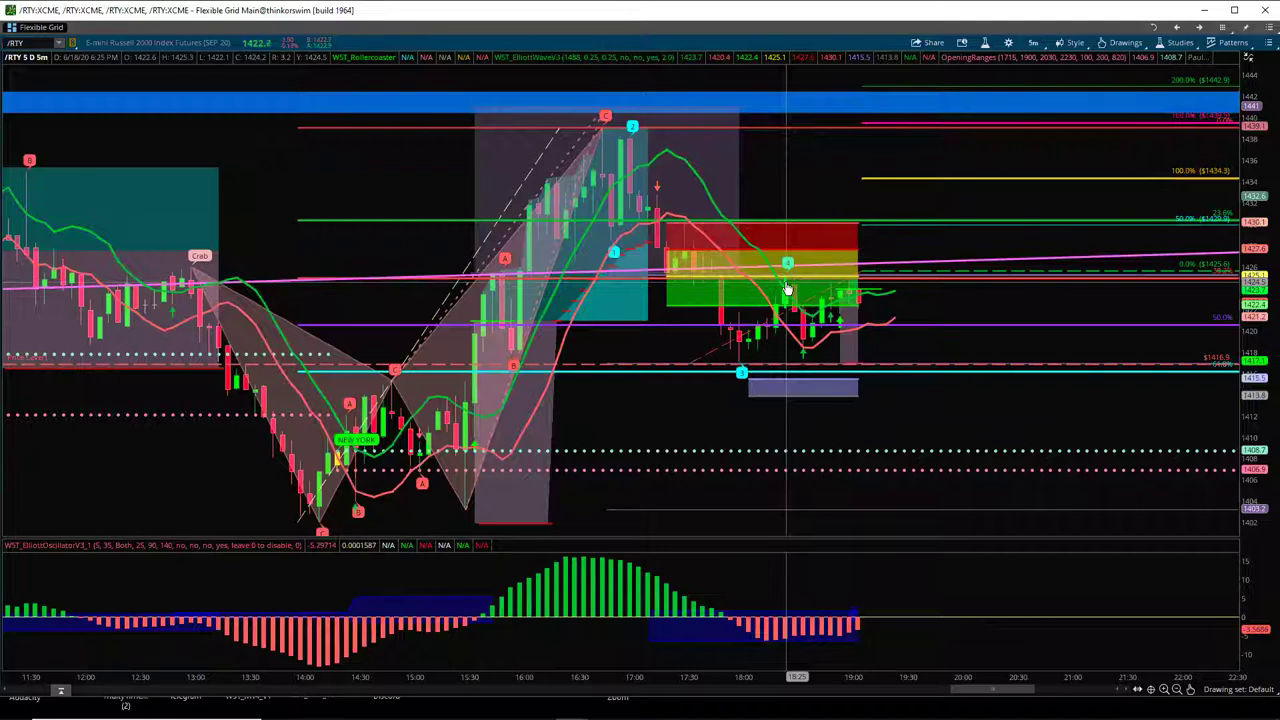
pyautogui.moveTo(686, 374)
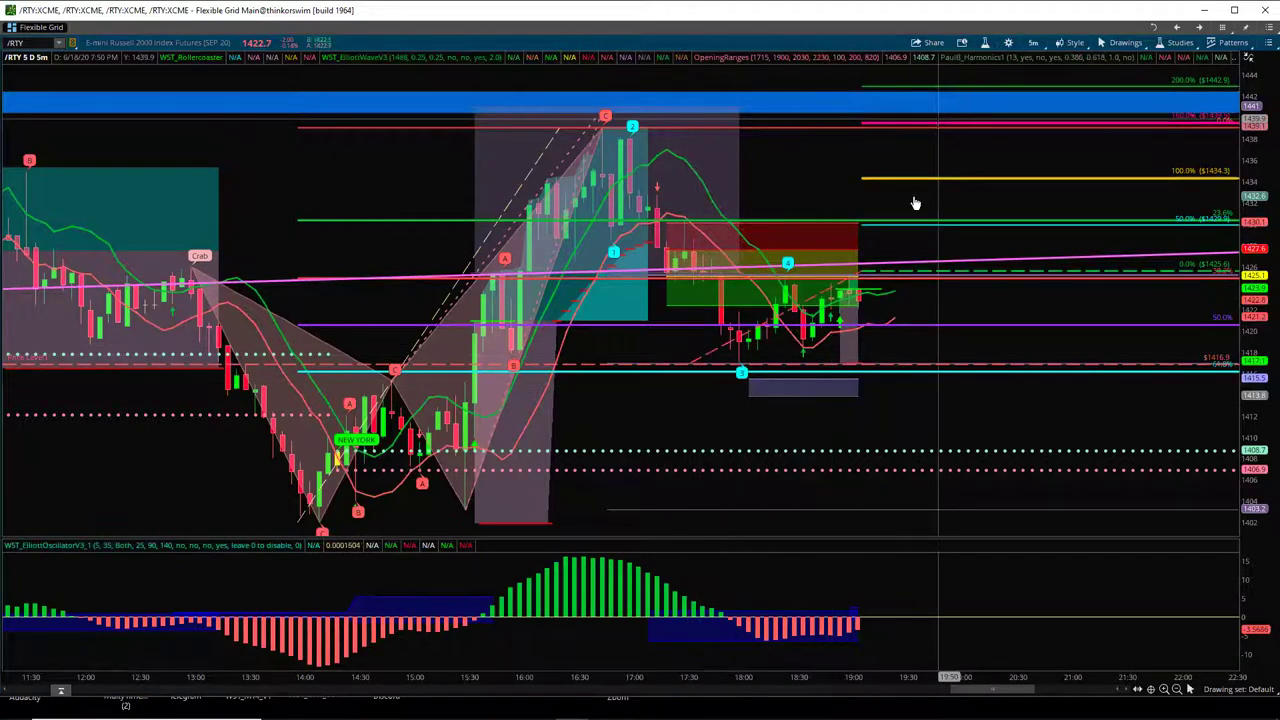
pyautogui.moveTo(881, 276)
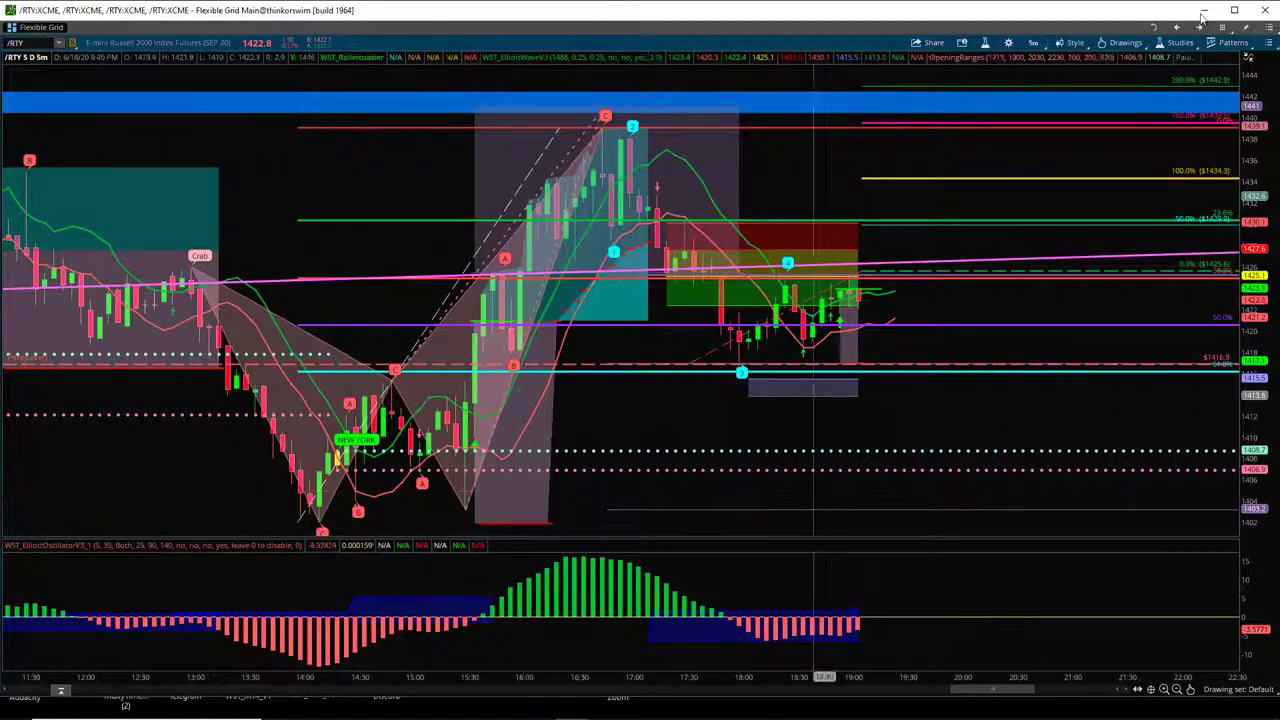
# - Restore the four-chart grid and focus the 1-day 3-minute /RTY chart on its latest candles and extension levels
pyautogui.click(1268, 42)
pyautogui.click(1186, 225)
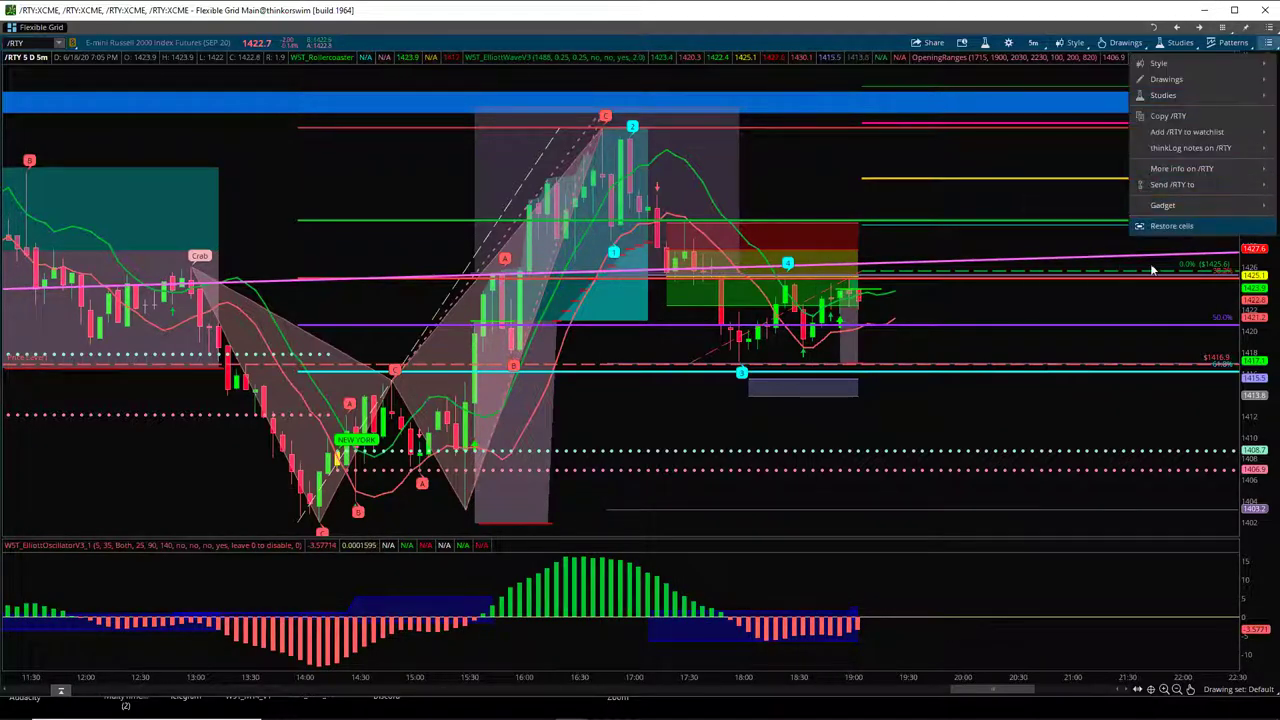
pyautogui.moveTo(1245, 224); pyautogui.dragTo(1245, 175)
pyautogui.moveTo(1088, 211); pyautogui.dragTo(1079, 126)
pyautogui.moveTo(1152, 162); pyautogui.dragTo(815, 271)
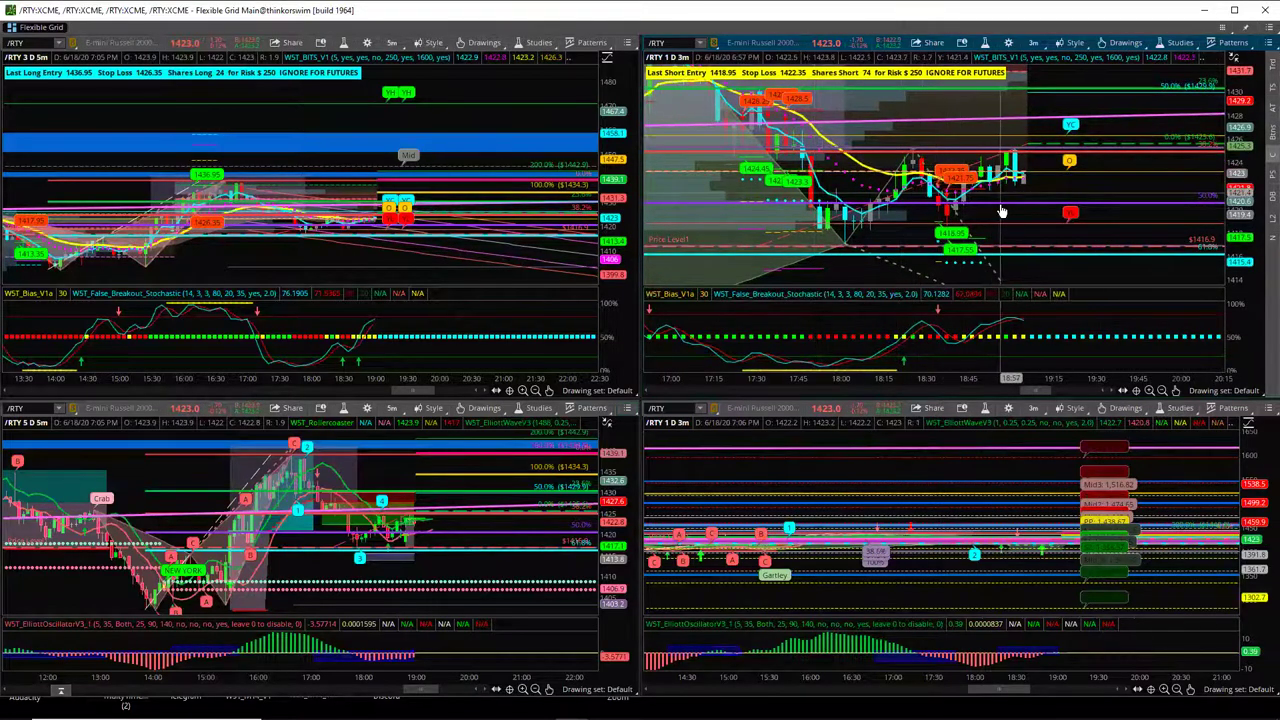
# - Focus the 3-day 5-minute /RTY chart closely on the latest candles around the retracement levels
pyautogui.moveTo(607, 228); pyautogui.dragTo(607, 160)
pyautogui.moveTo(503, 225); pyautogui.dragTo(581, 102)
pyautogui.moveTo(607, 200); pyautogui.dragTo(607, 135)
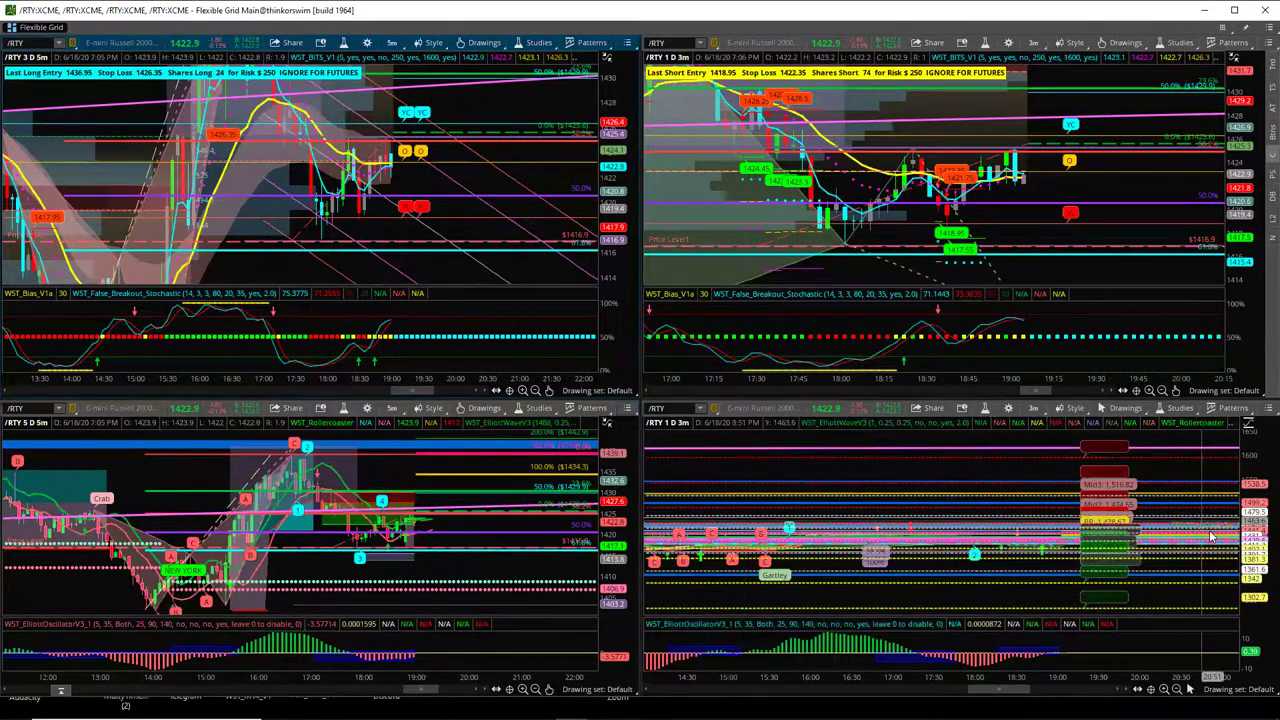
# - Give the Elliott wave charts more height in the /RTY grid and rescale the 1-day 3-minute and 5-day 5-minute price axes
pyautogui.moveTo(1261, 513); pyautogui.dragTo(1261, 488)
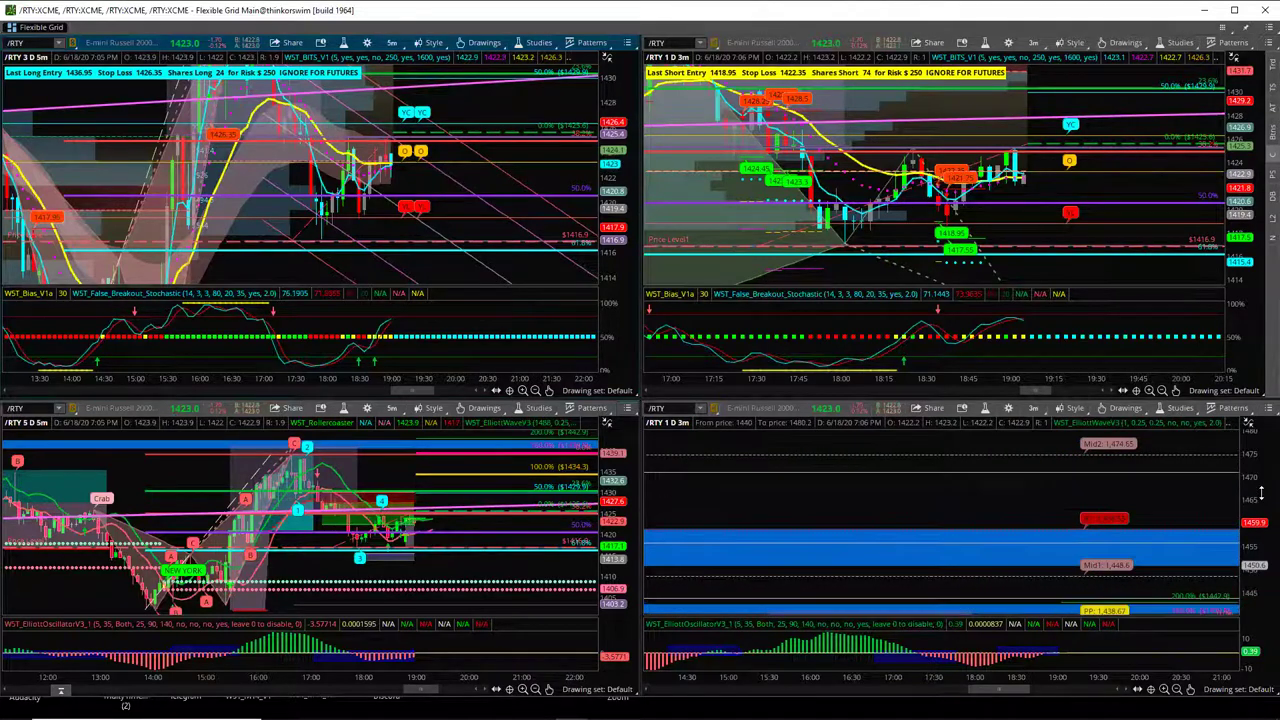
pyautogui.moveTo(1035, 526); pyautogui.dragTo(1038, 450)
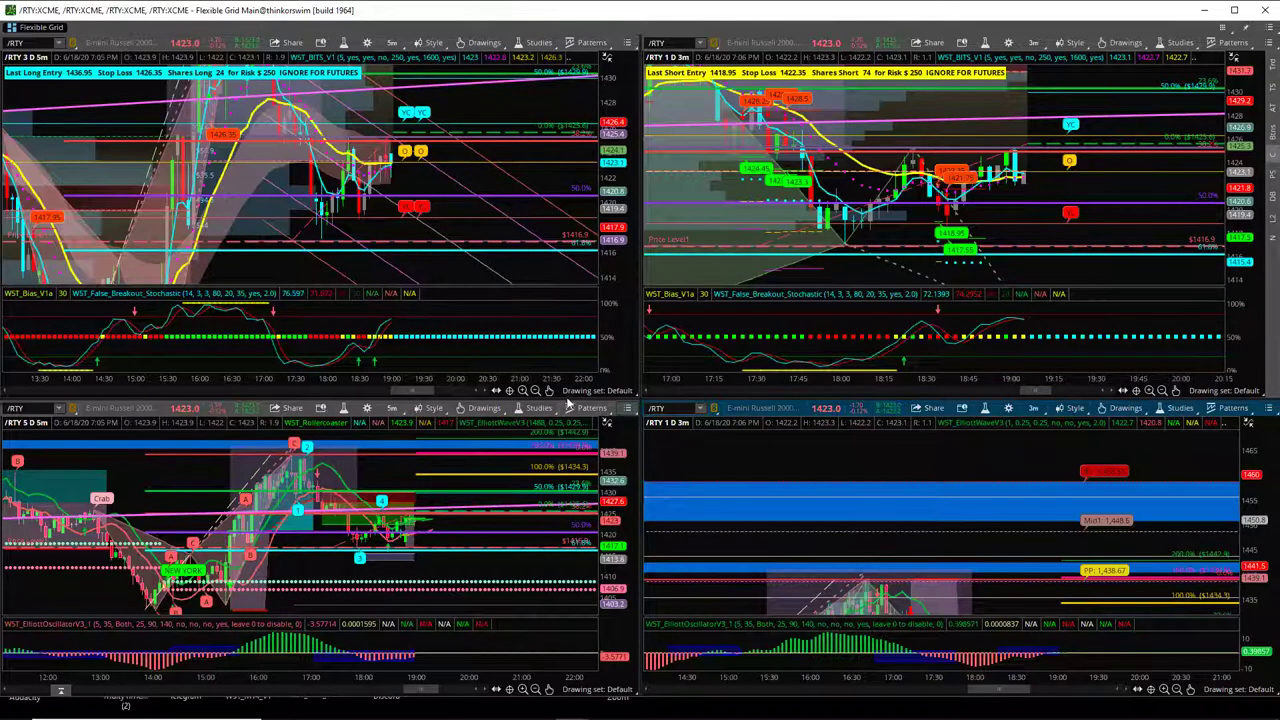
pyautogui.moveTo(582, 379); pyautogui.dragTo(583, 368)
pyautogui.moveTo(616, 505); pyautogui.dragTo(616, 462)
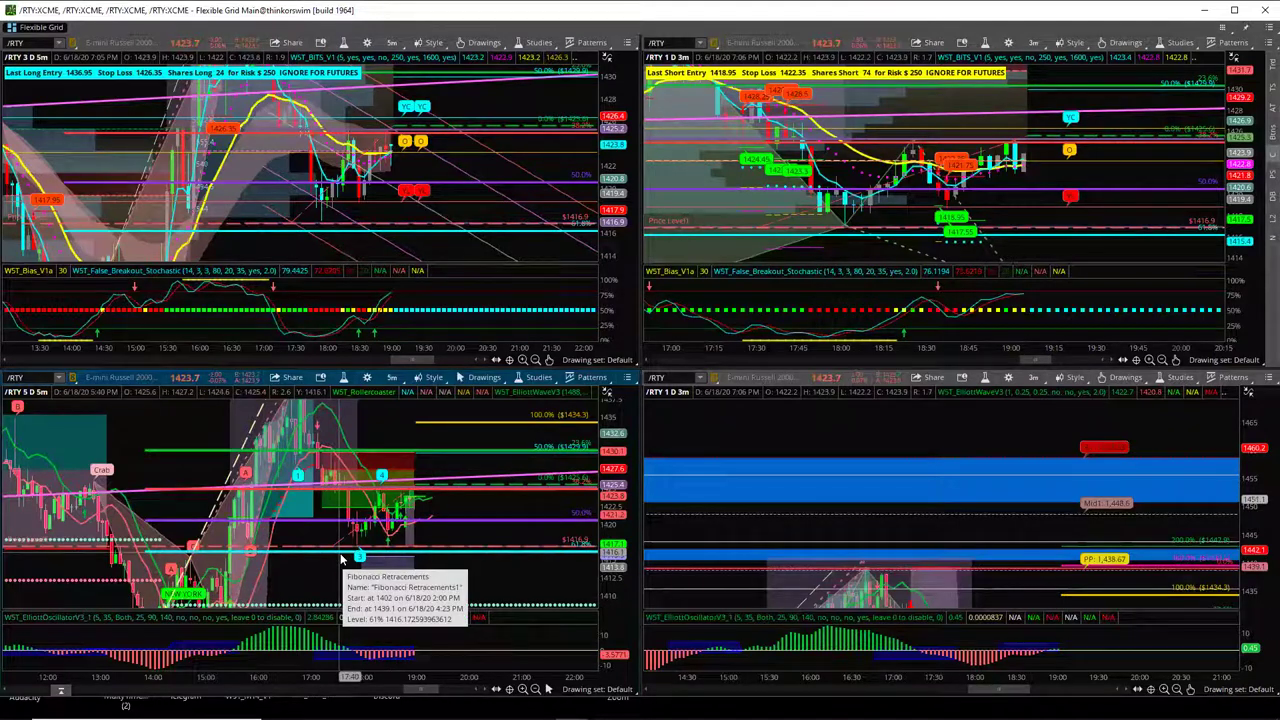
# - Maximize the 5-day 5-minute /RTY chart and examine the wave labels, harmonic pattern and Fibonacci levels up to the 200% extension
pyautogui.click(627, 377)
pyautogui.moveTo(621, 432)
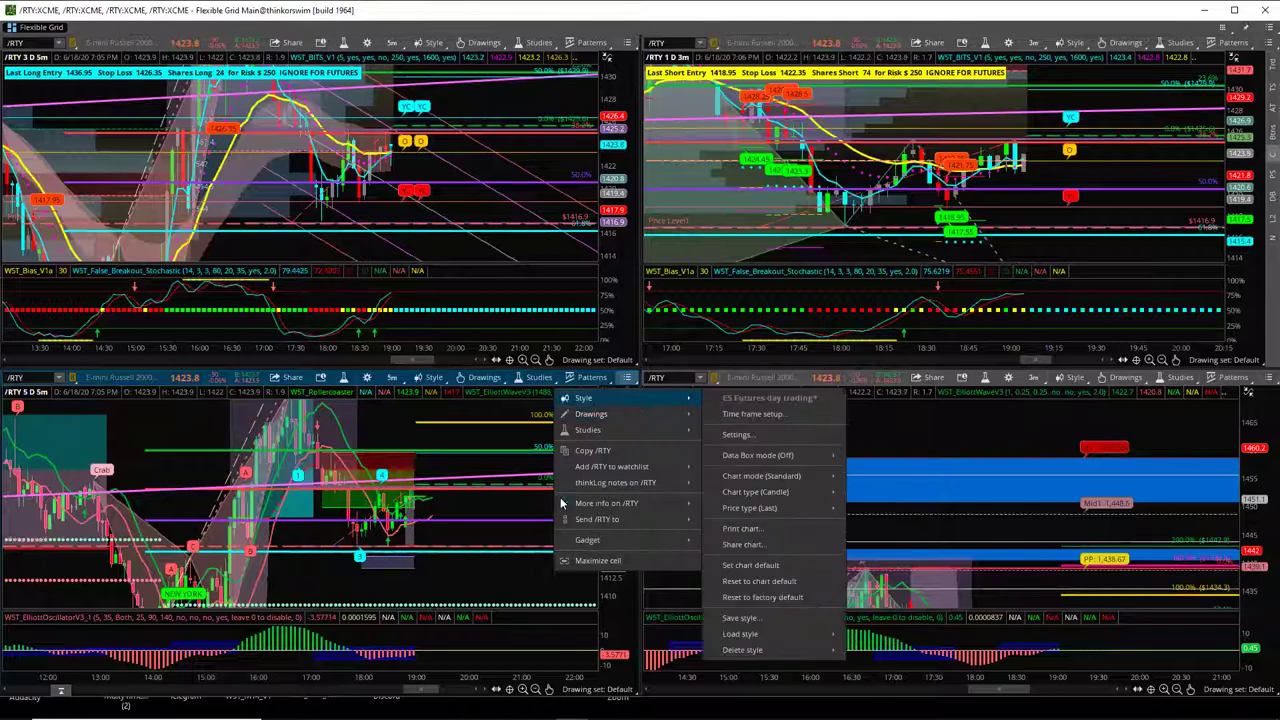
pyautogui.moveTo(600, 503)
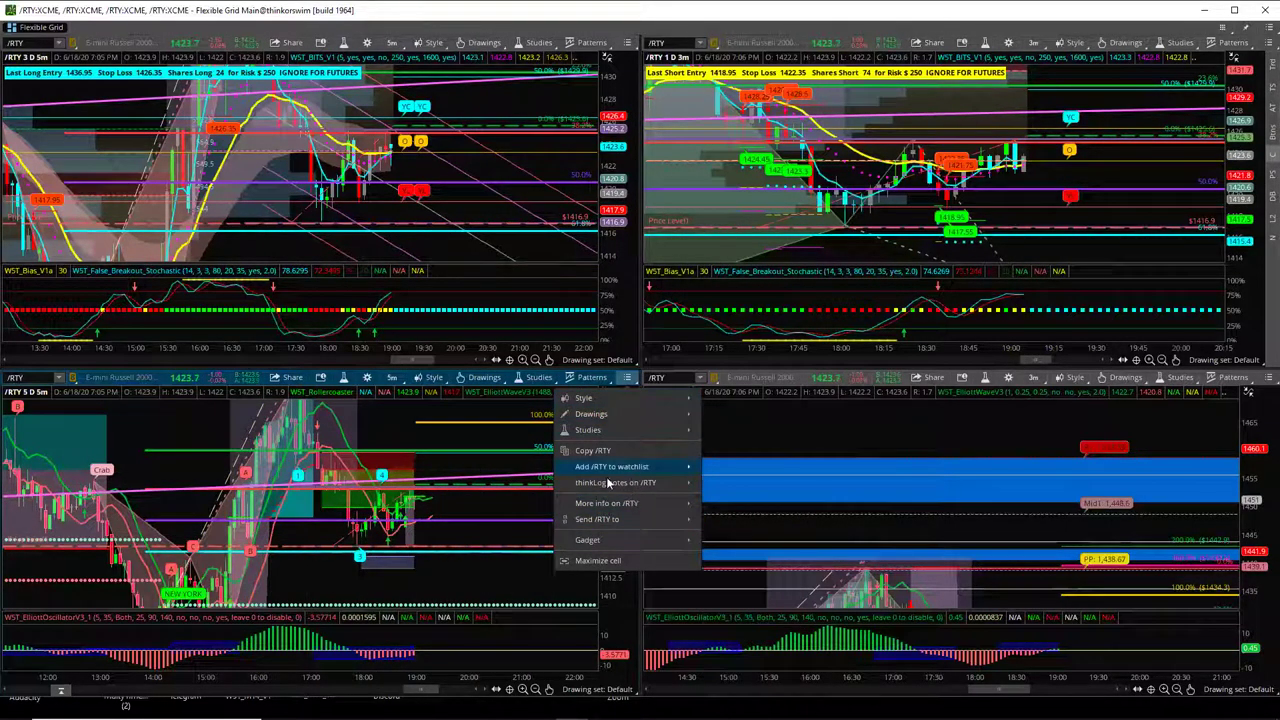
pyautogui.click(598, 560)
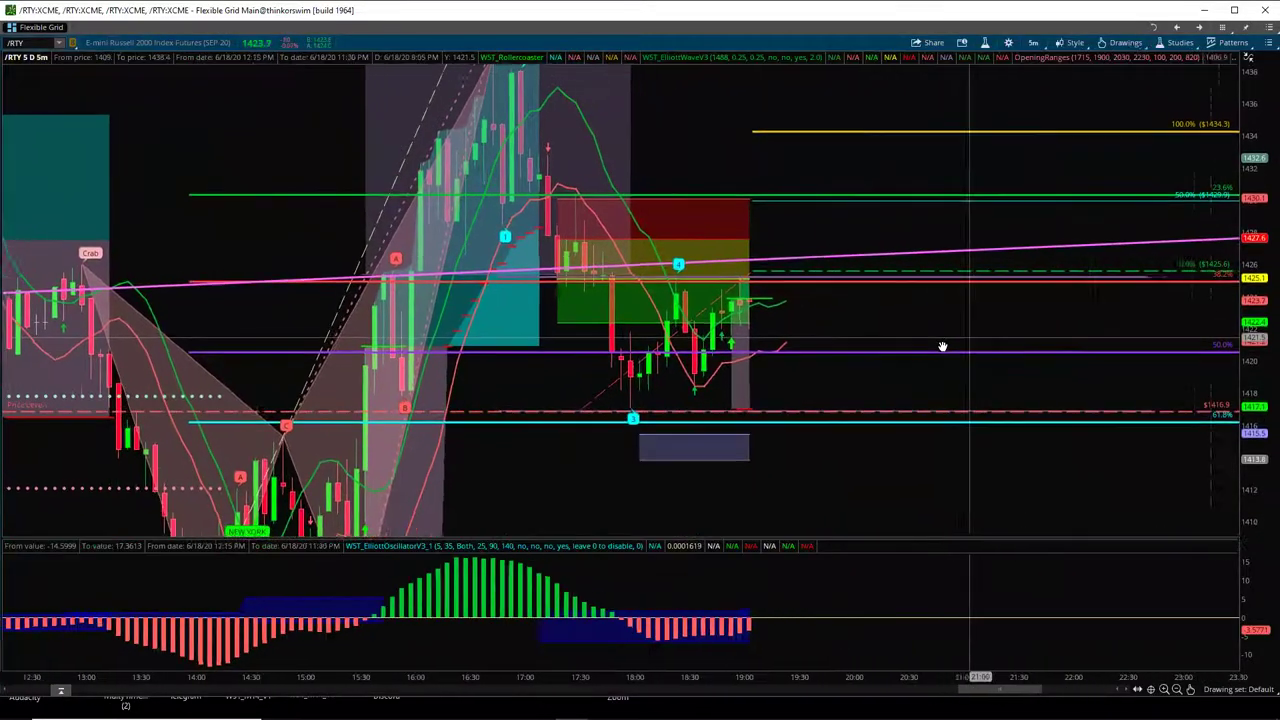
pyautogui.moveTo(942, 346); pyautogui.dragTo(686, 371)
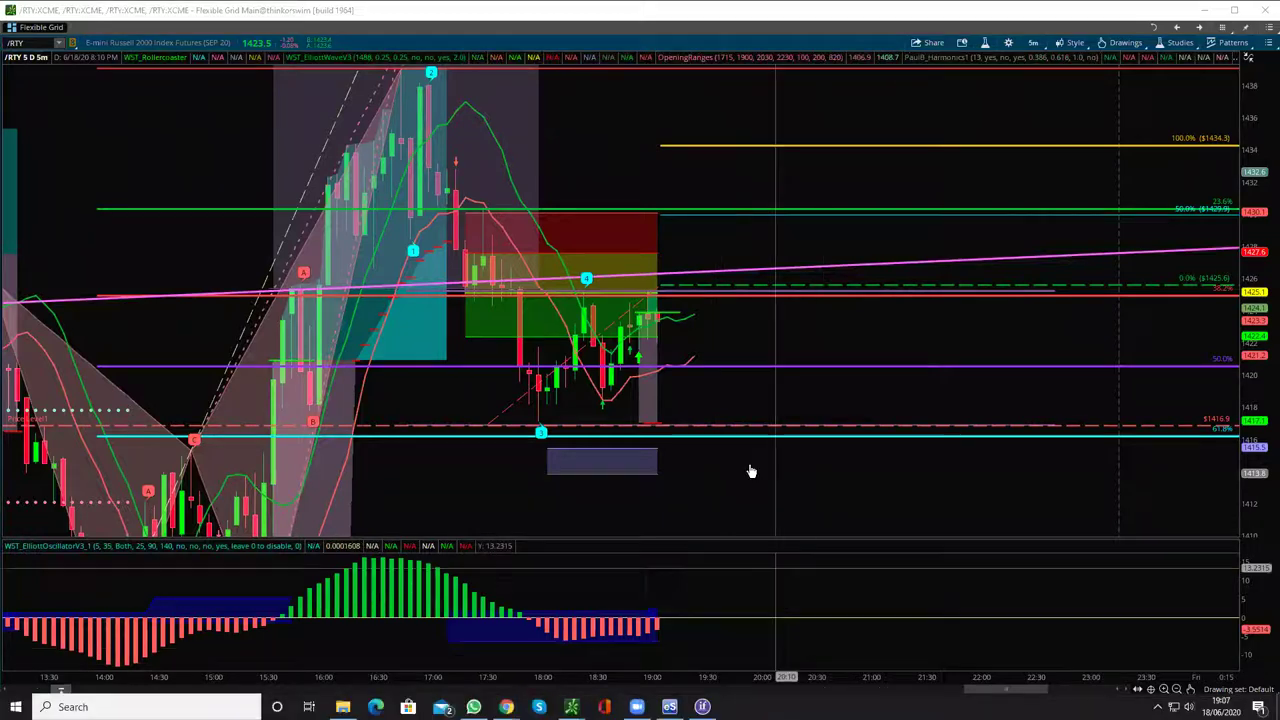
pyautogui.moveTo(763, 409); pyautogui.dragTo(837, 406)
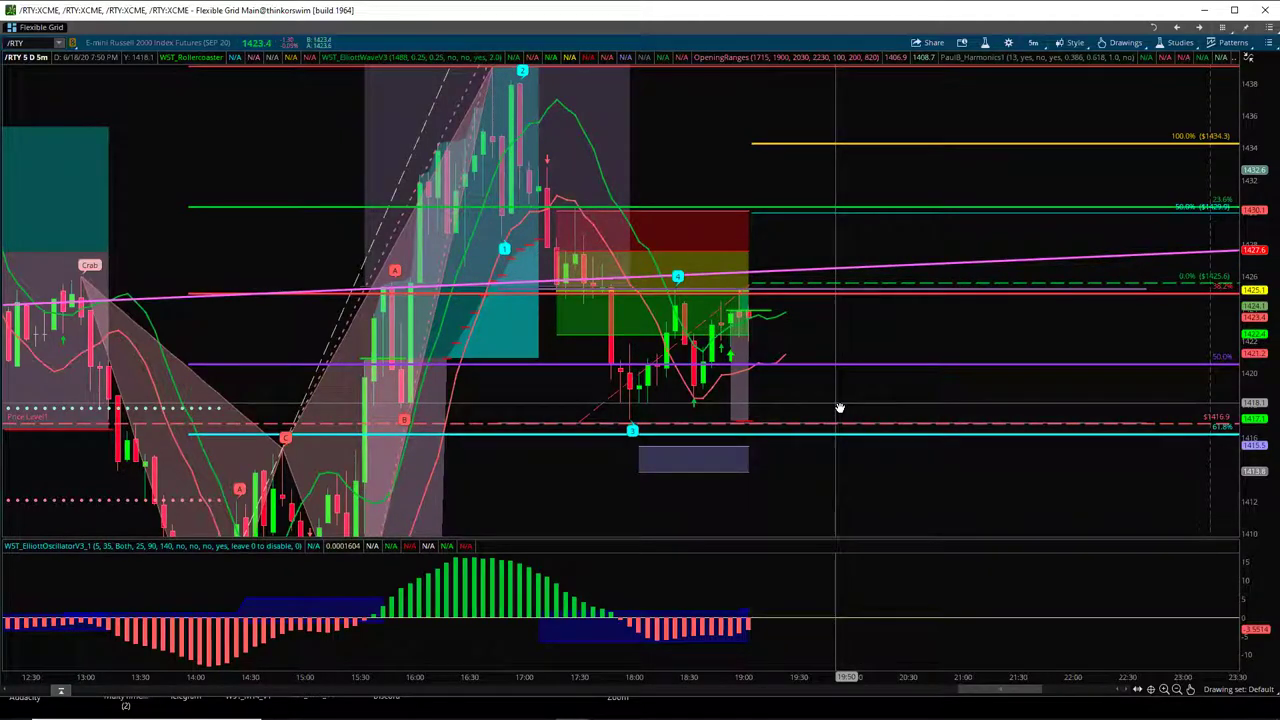
pyautogui.moveTo(1254, 165); pyautogui.dragTo(1232, 322)
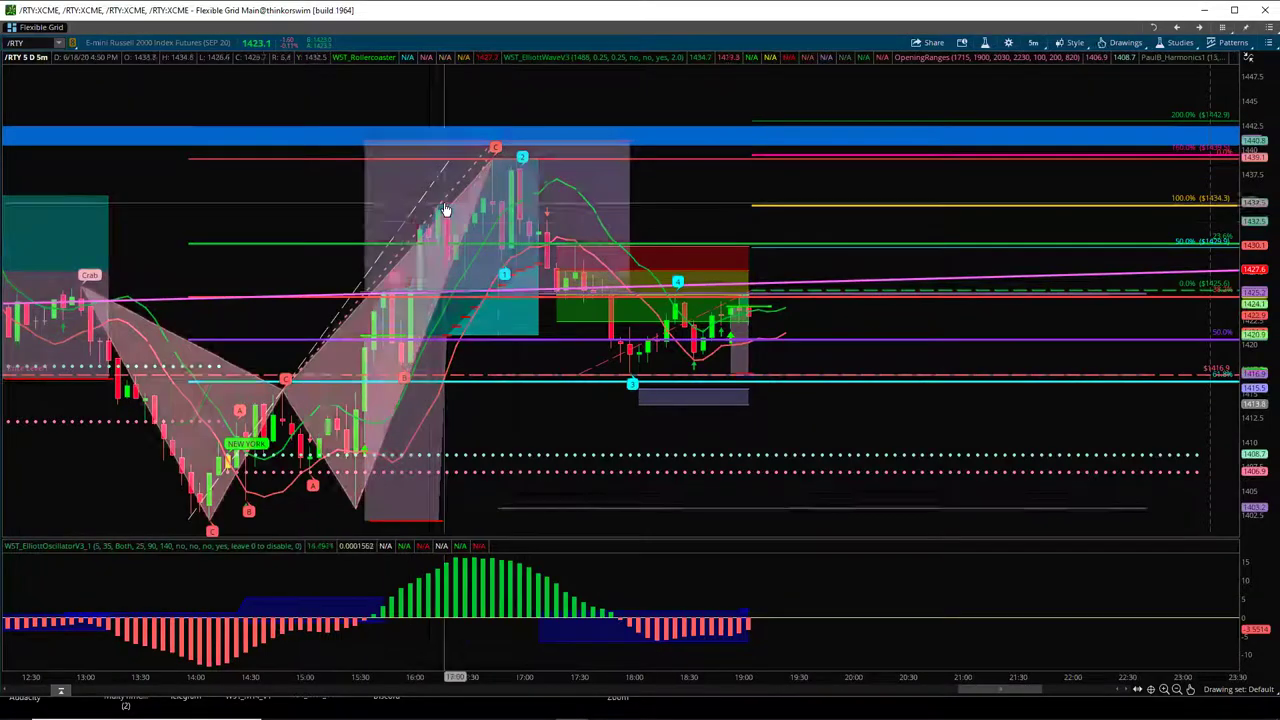
# - Restore the four-chart grid and focus the 3-day and 5-day 5-minute /RTY charts on their latest candles
pyautogui.click(1263, 45)
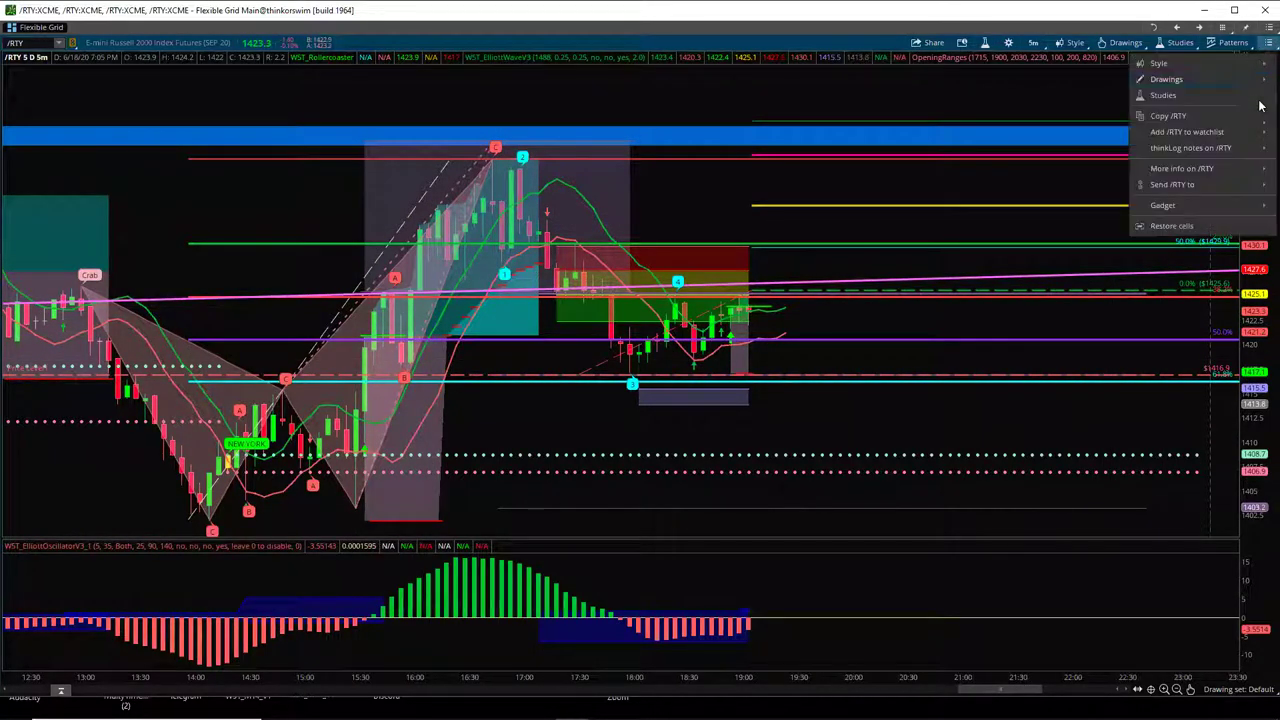
pyautogui.click(1200, 227)
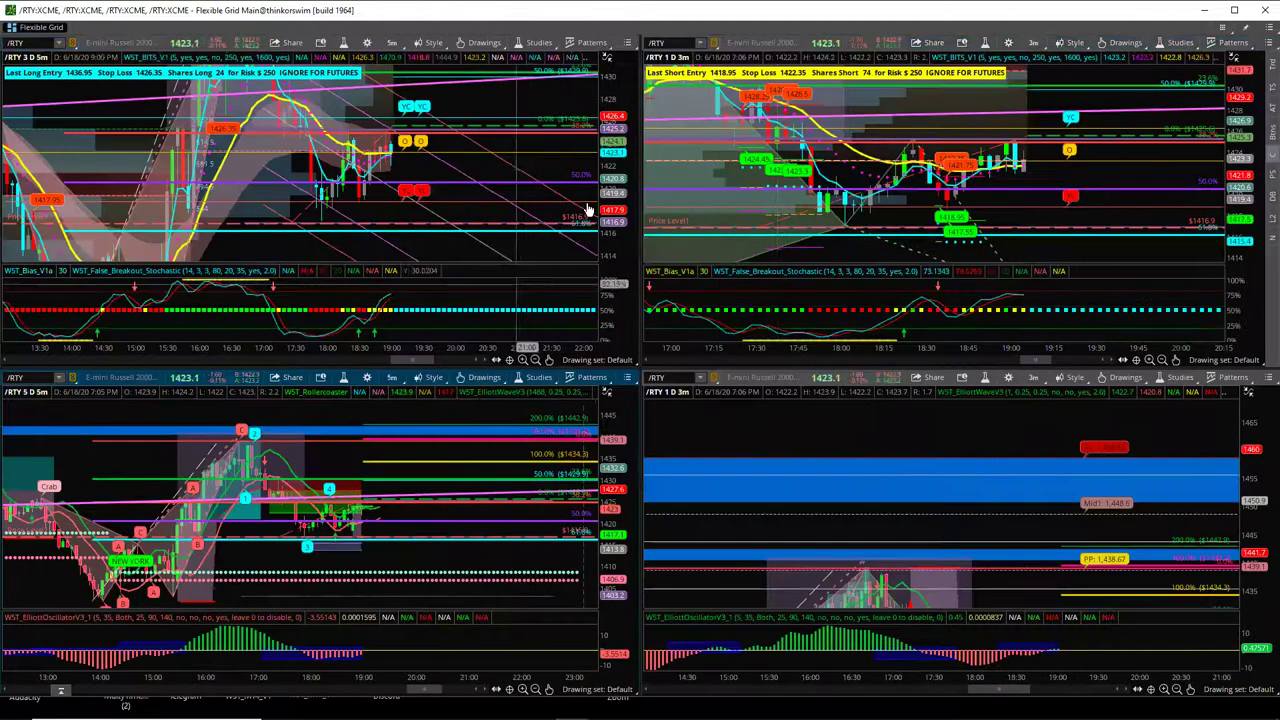
pyautogui.moveTo(634, 205); pyautogui.dragTo(611, 163)
pyautogui.moveTo(484, 176); pyautogui.dragTo(465, 377)
pyautogui.moveTo(618, 545); pyautogui.dragTo(633, 482)
pyautogui.moveTo(511, 525); pyautogui.dragTo(571, 523)
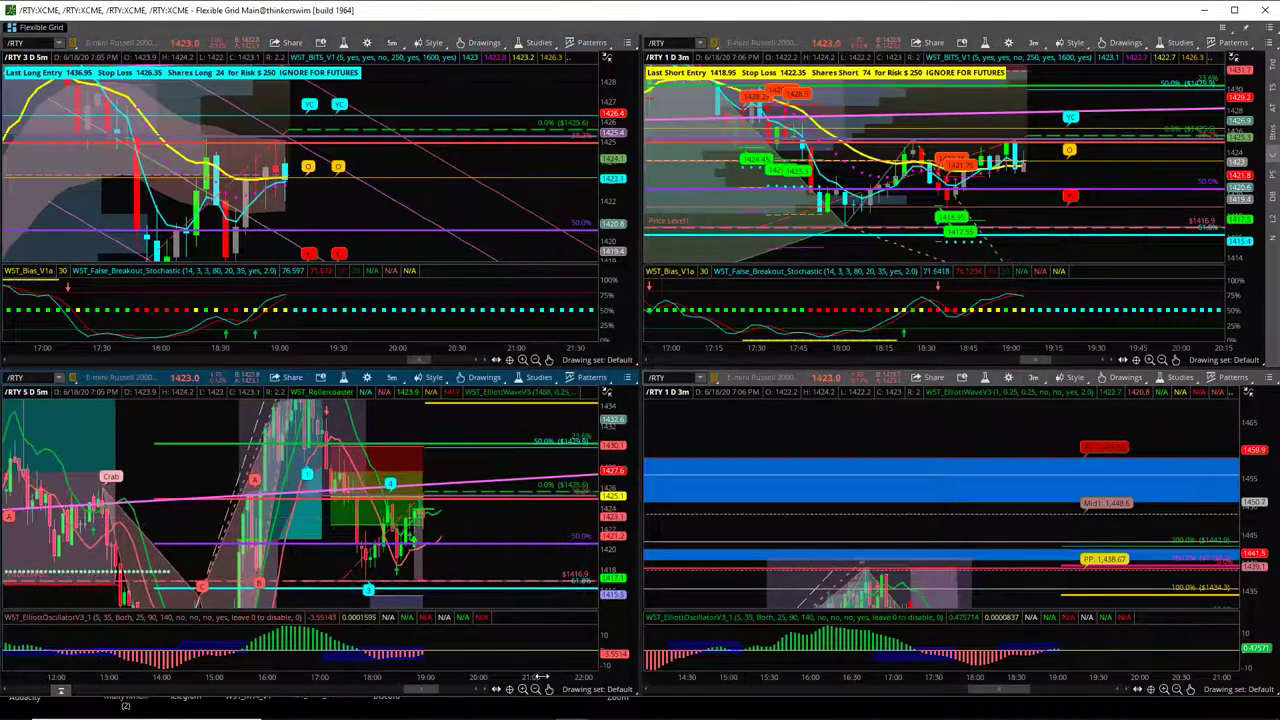
pyautogui.moveTo(509, 677); pyautogui.dragTo(421, 665)
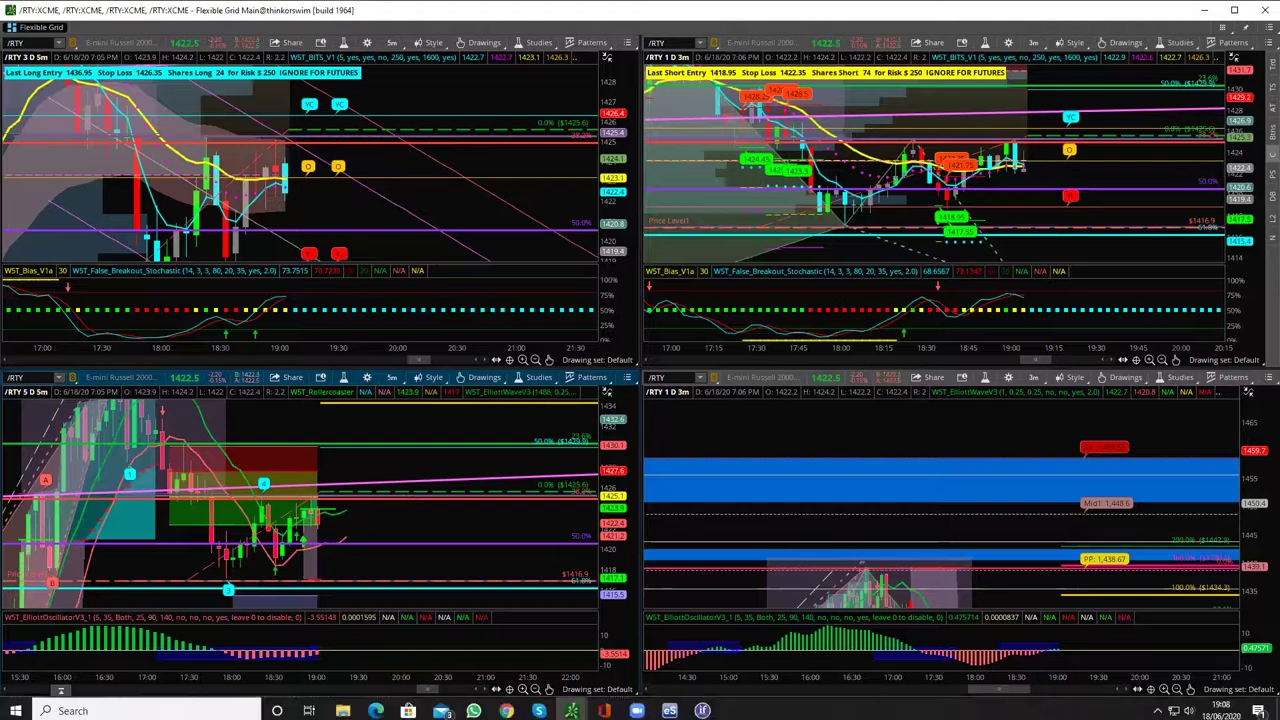
# - Switch to the stock chart window, load SQ on the daily chart and review its rally from the March low
pyautogui.moveTo(571, 707)
pyautogui.click(910, 645)
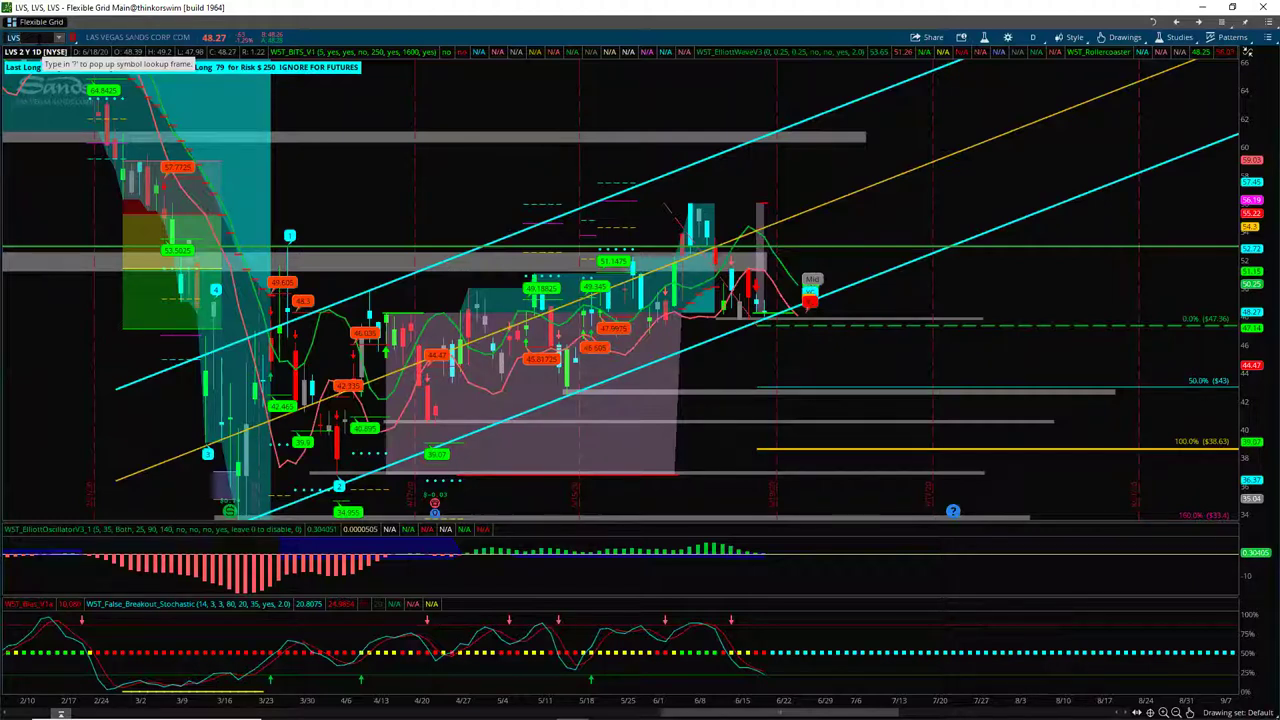
pyautogui.write('SQ')
pyautogui.press('Return')
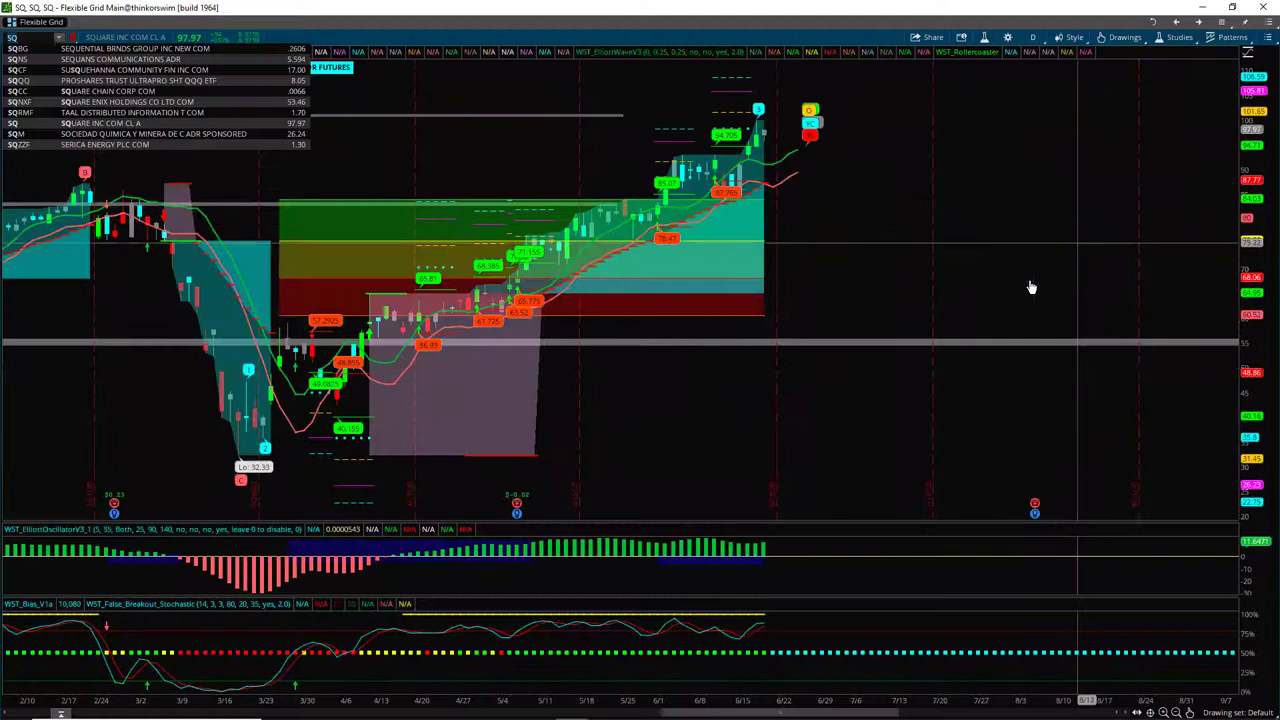
pyautogui.moveTo(695, 439); pyautogui.dragTo(974, 440)
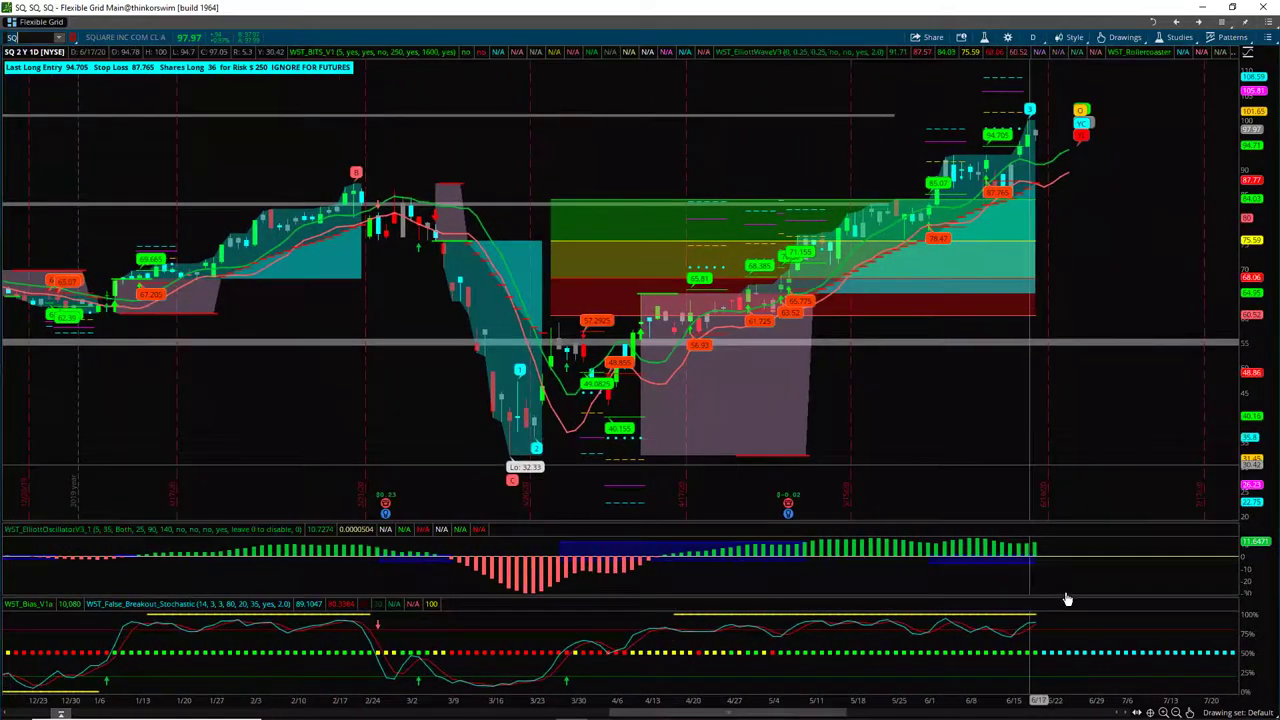
pyautogui.moveTo(640, 700); pyautogui.dragTo(698, 700)
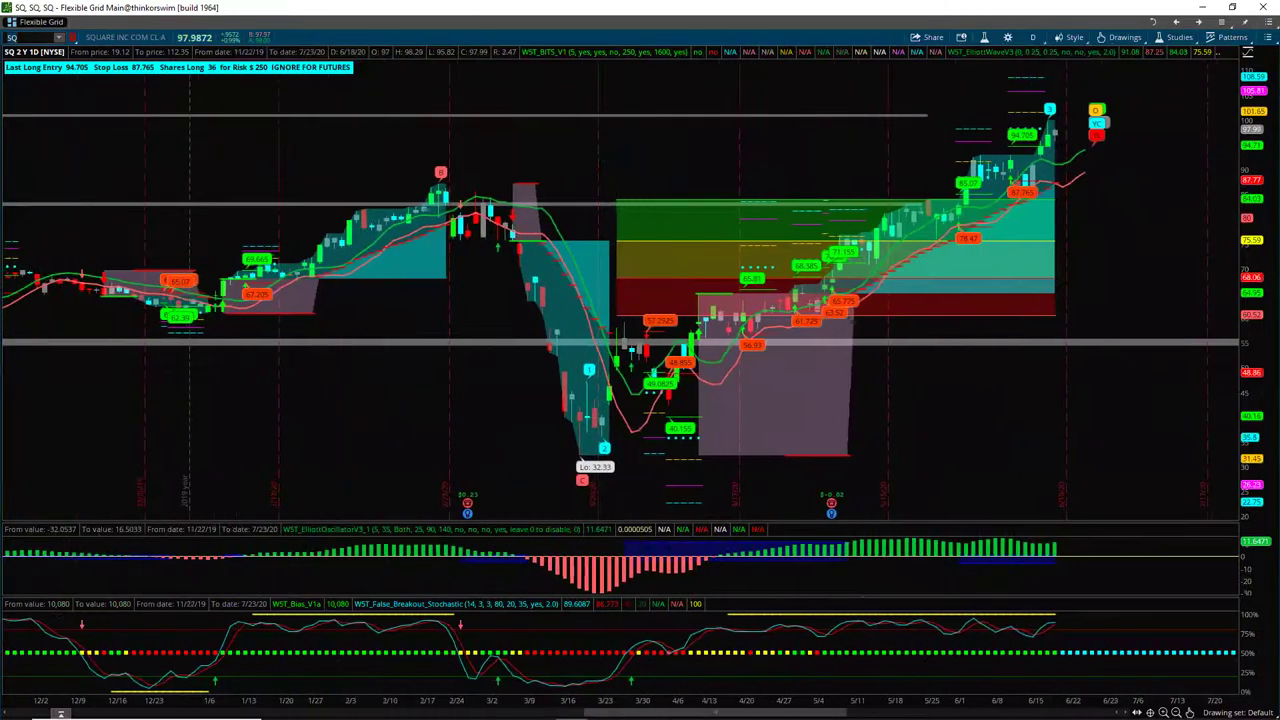
pyautogui.moveTo(1042, 440)
pyautogui.mouseDown()
pyautogui.moveTo(945, 440)
pyautogui.moveTo(1034, 449)
pyautogui.mouseUp()
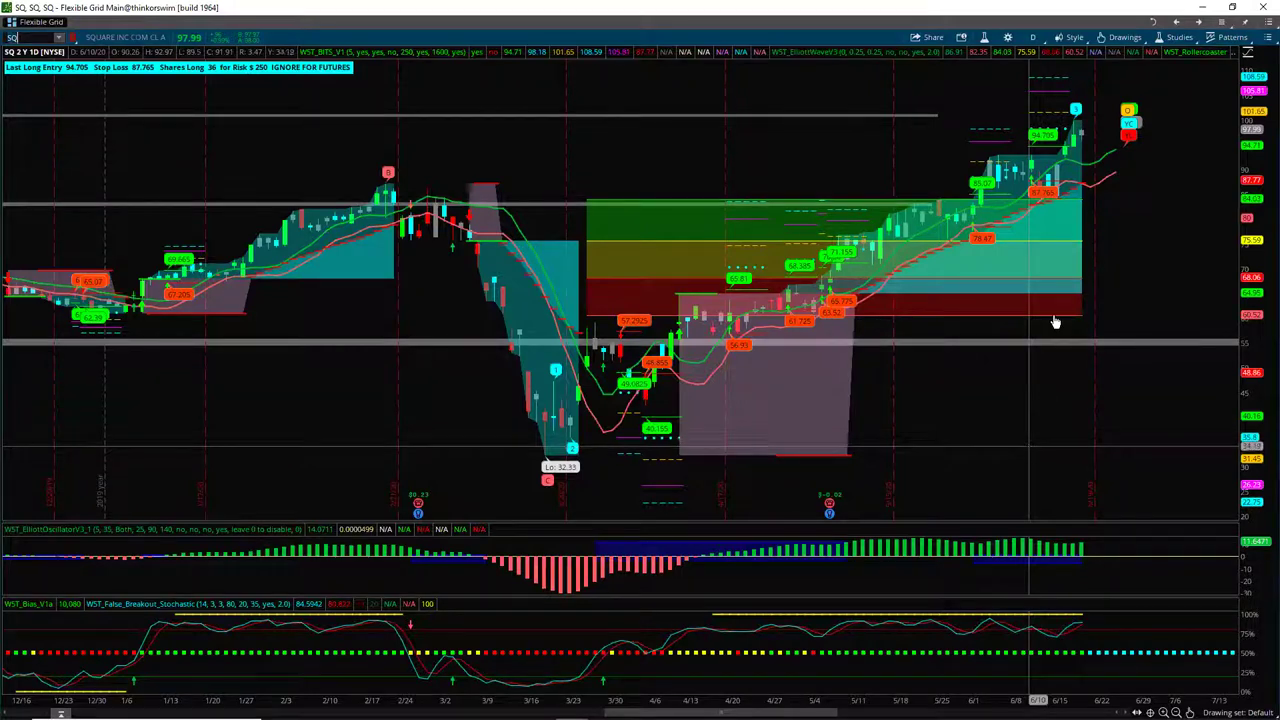
pyautogui.scroll(-3, 1094, 271)
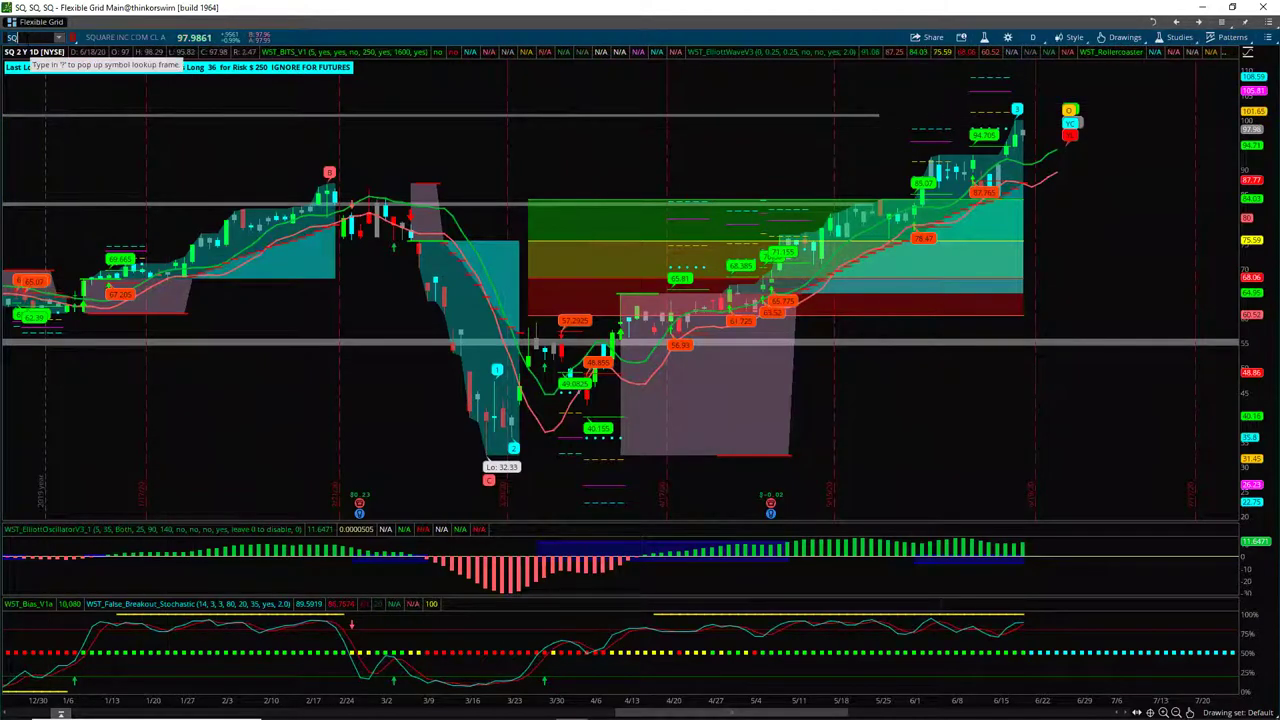
# - Load JPM on the daily chart and remove its Fibonacci extension drawing
pyautogui.write('JPM')
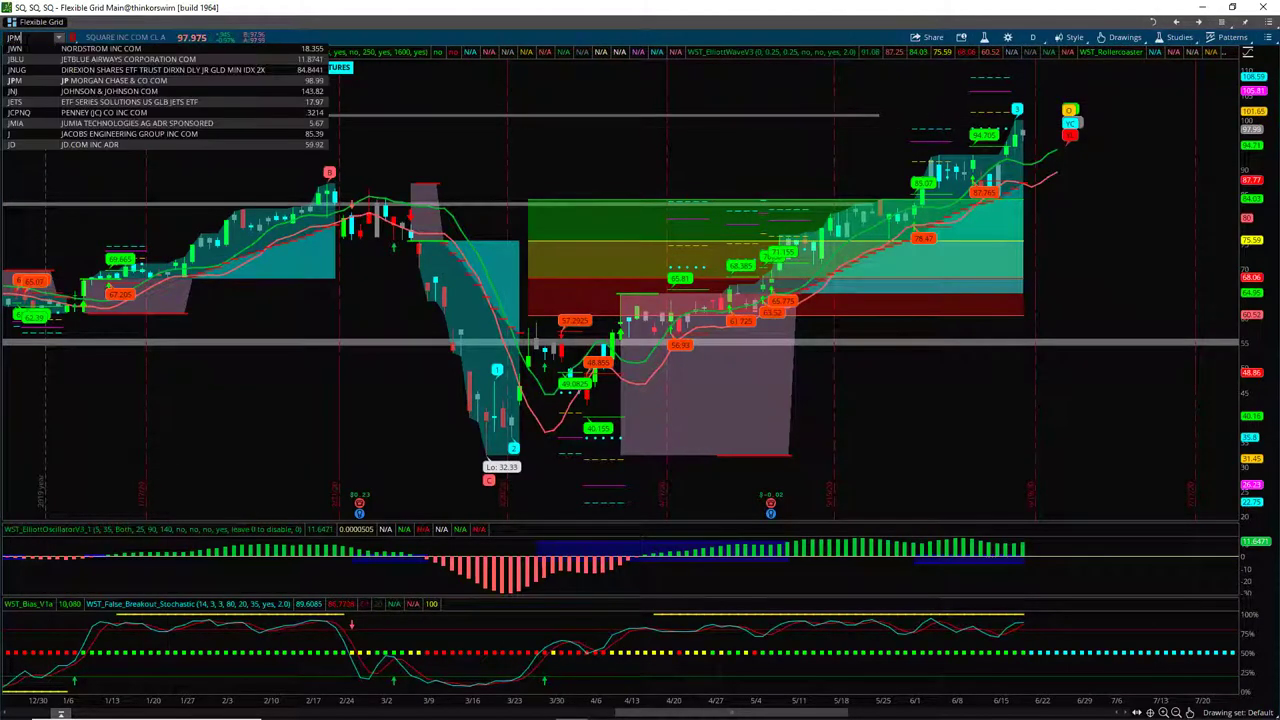
pyautogui.press('Return')
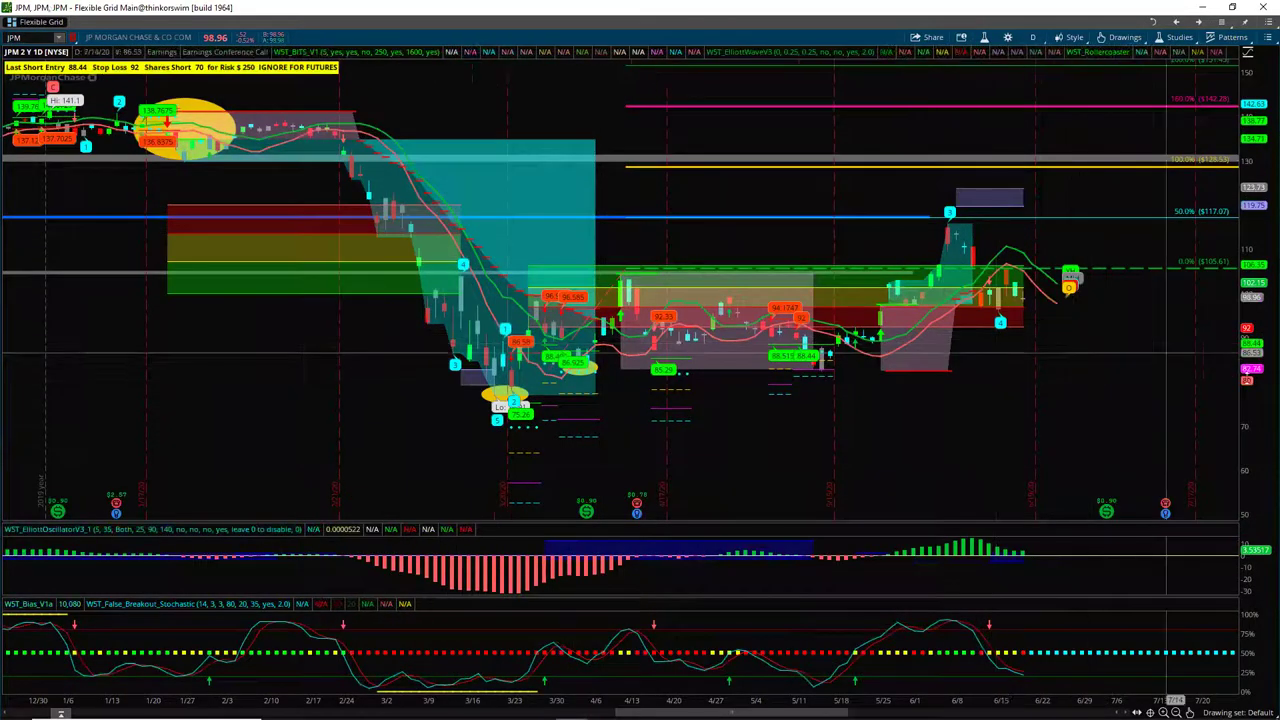
pyautogui.rightClick(1088, 198)
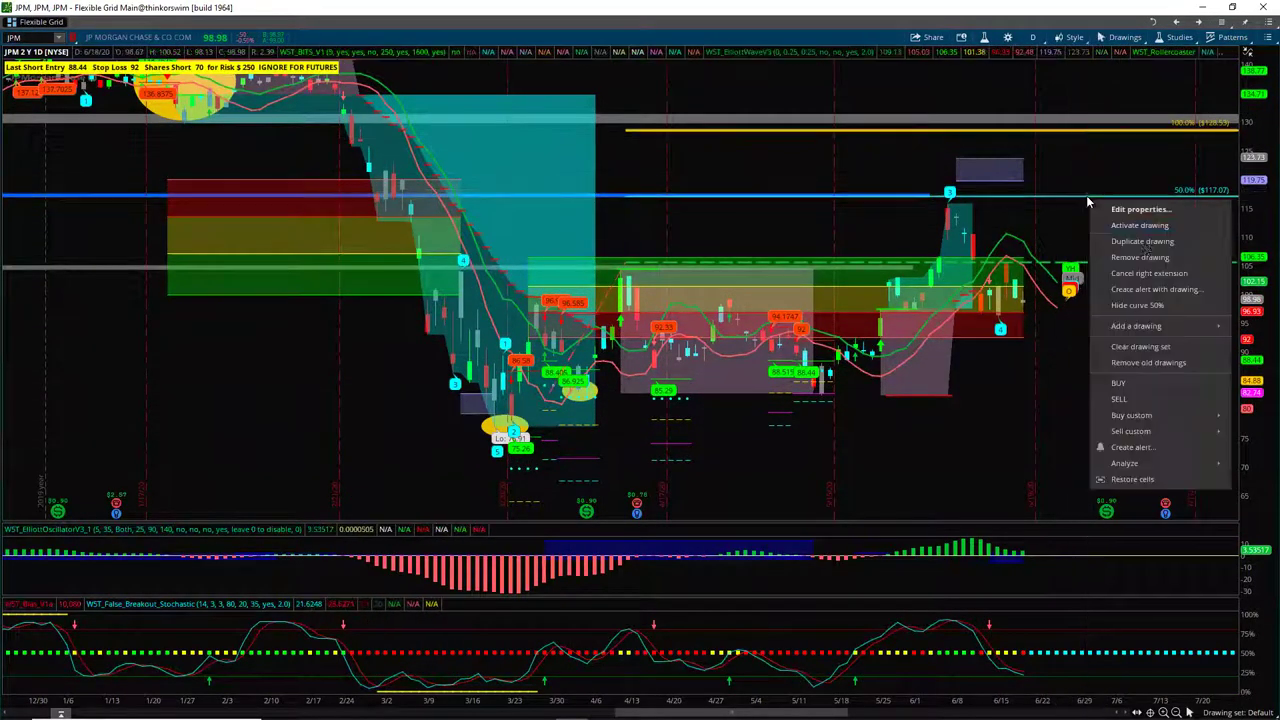
pyautogui.click(1144, 273)
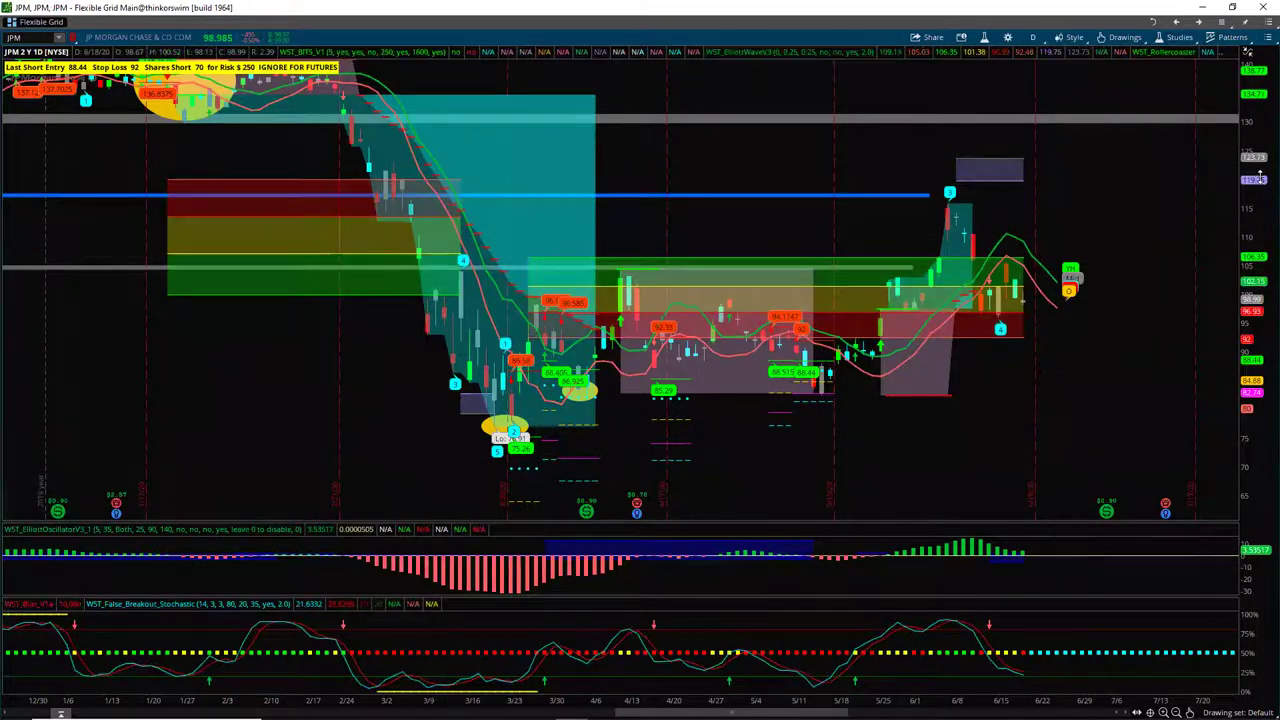
# - Examine JPM's daily price history back to mid-2019 and its recent candles around the wave 4 label and support zones
pyautogui.moveTo(1257, 166); pyautogui.dragTo(1257, 260)
pyautogui.moveTo(523, 697); pyautogui.dragTo(796, 695)
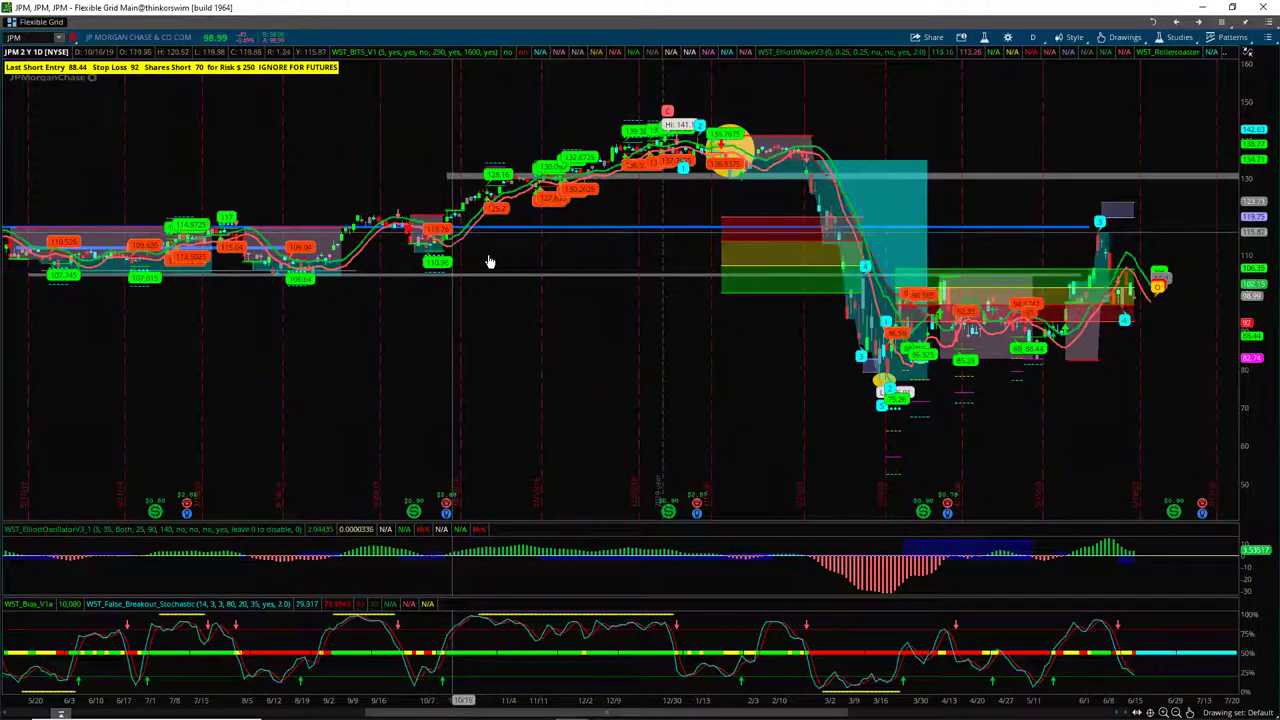
pyautogui.moveTo(700, 697); pyautogui.dragTo(428, 650)
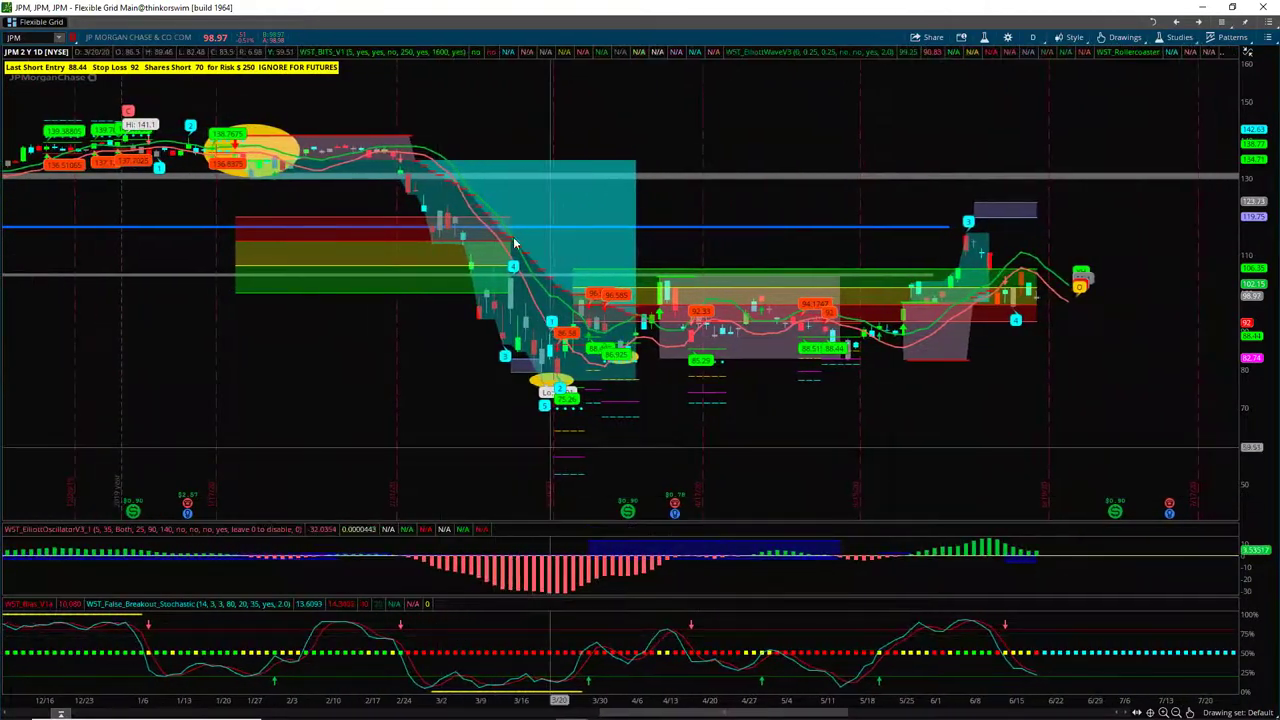
pyautogui.moveTo(1245, 380); pyautogui.dragTo(1243, 298)
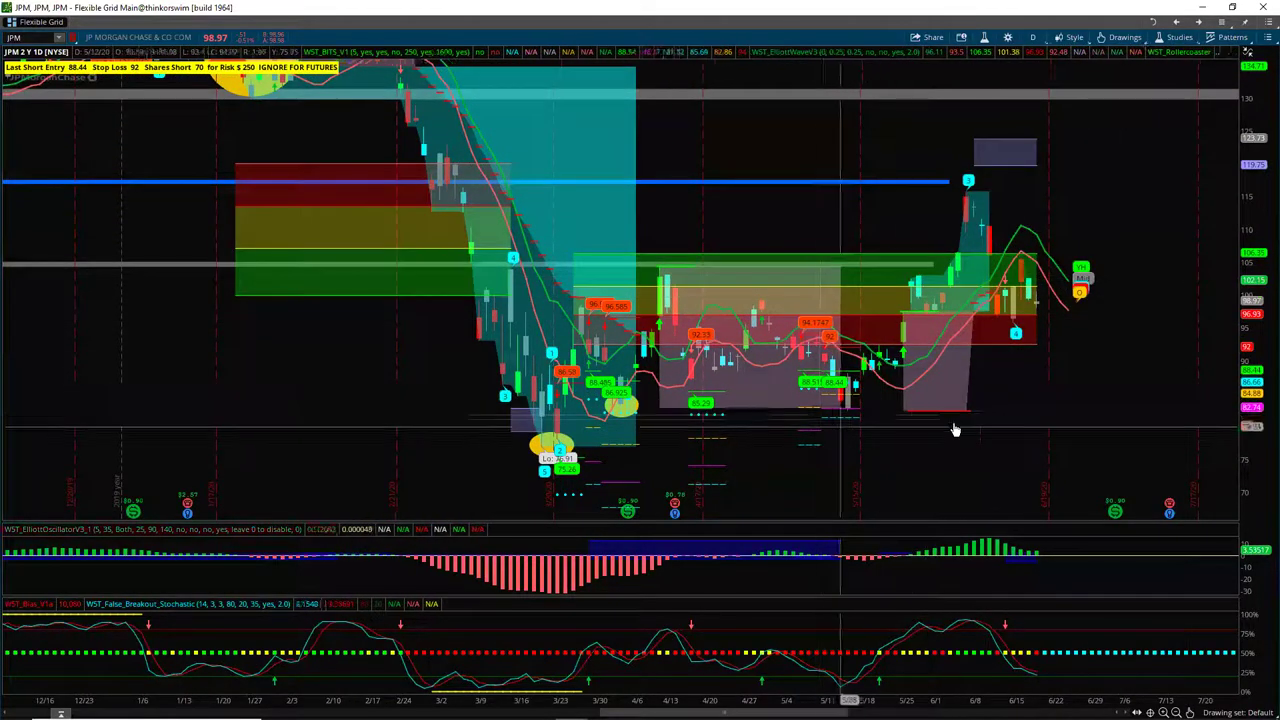
pyautogui.scroll(-5, 907, 419)
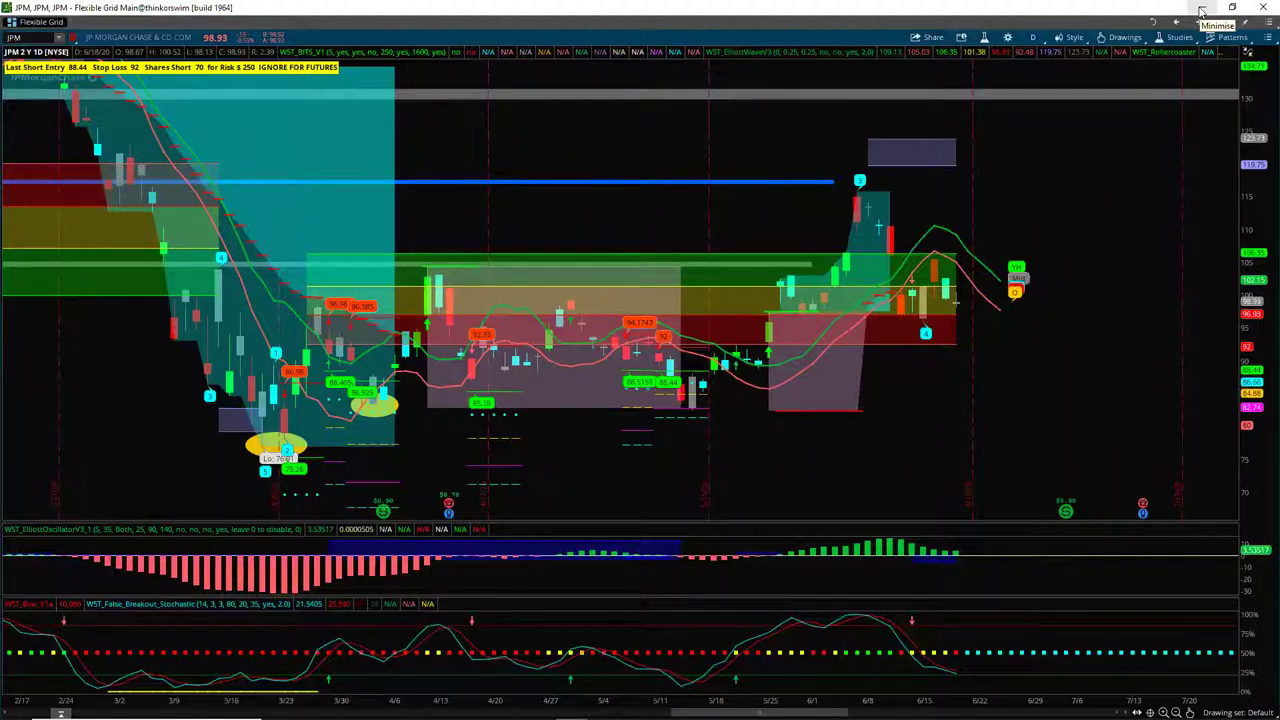
# - Return to the /RTY grid and maximize the 5-day 5-minute chart, focused on the latest candles around the retracement levels
pyautogui.click(1201, 12)
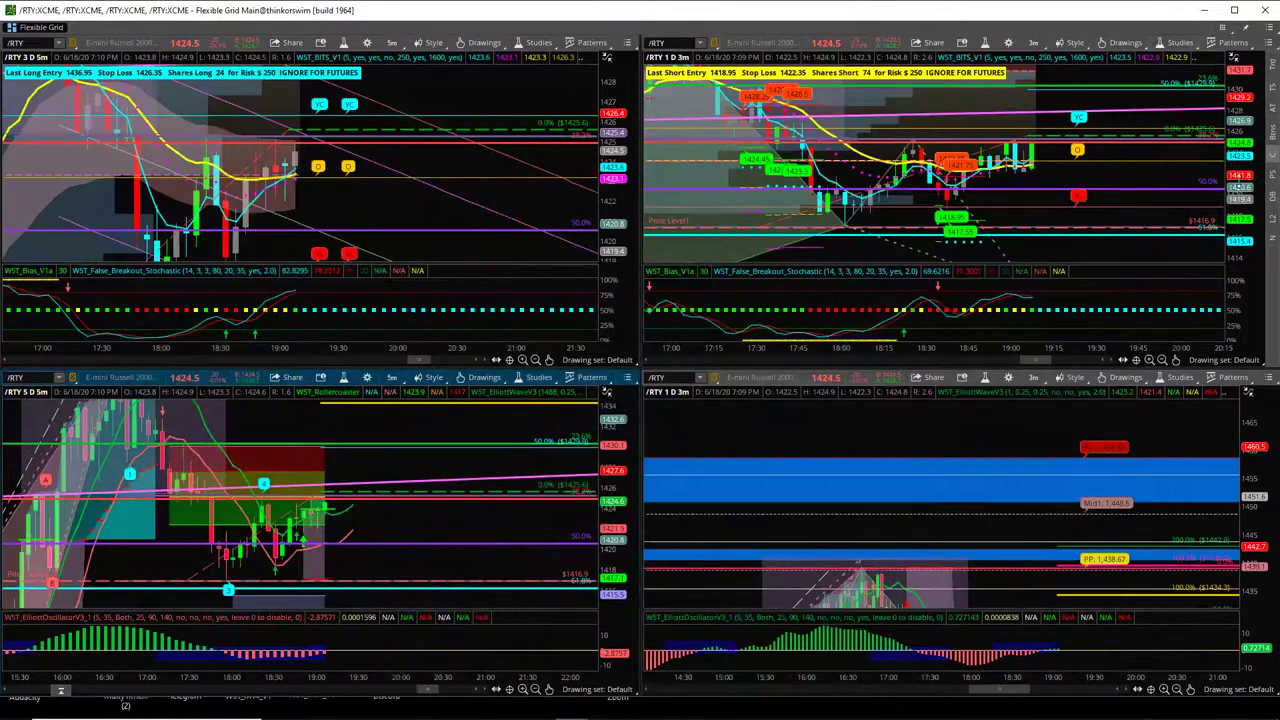
pyautogui.moveTo(1243, 173); pyautogui.dragTo(1245, 258)
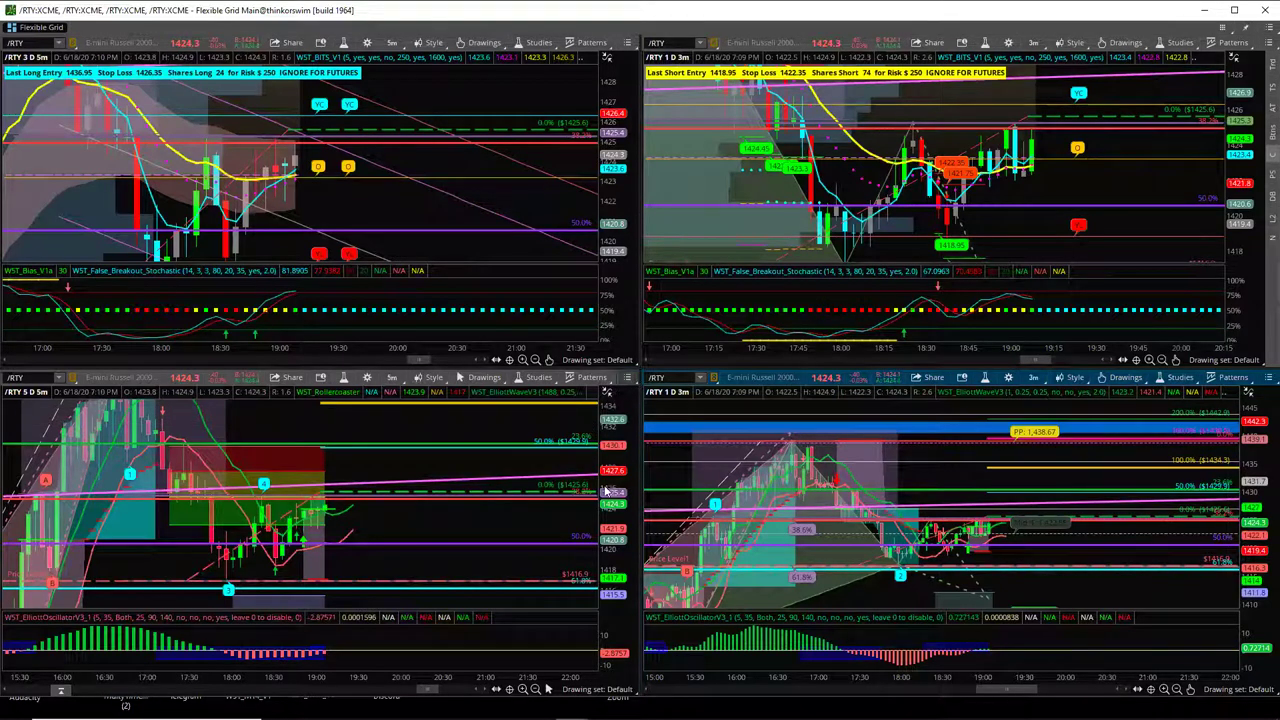
pyautogui.click(627, 377)
pyautogui.click(655, 562)
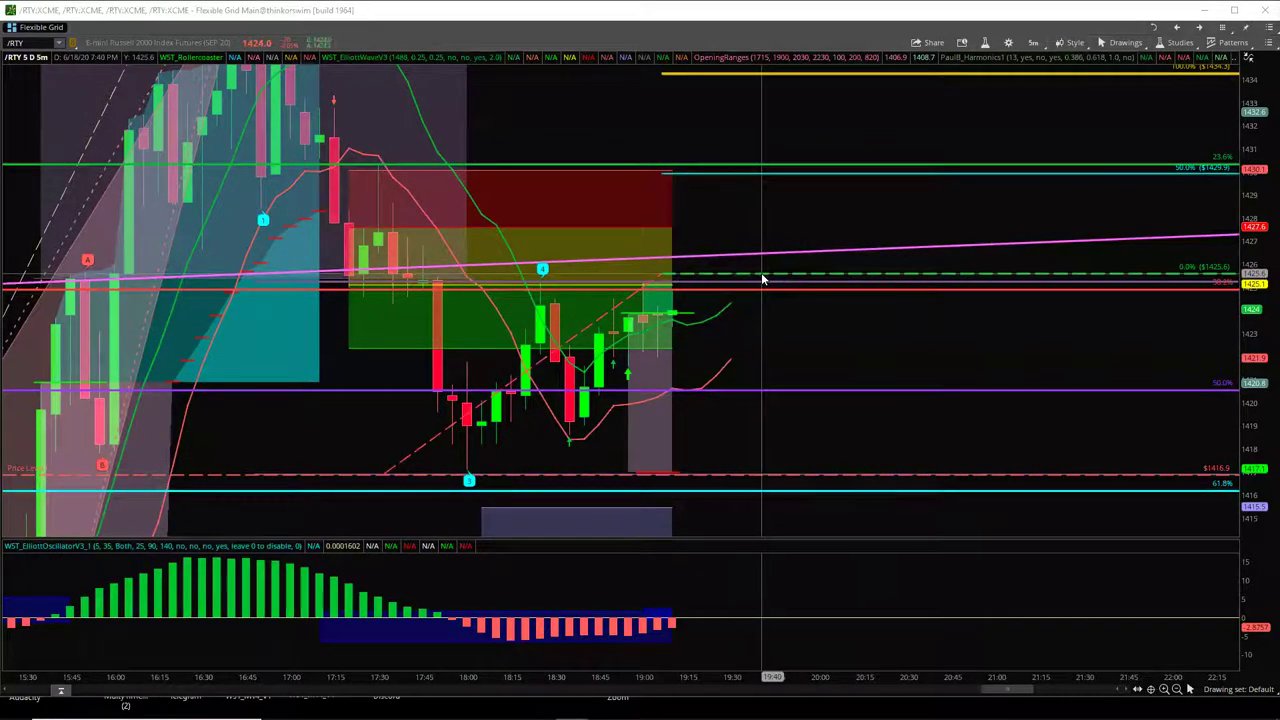
pyautogui.moveTo(1257, 290); pyautogui.dragTo(1258, 316)
pyautogui.moveTo(838, 350); pyautogui.dragTo(852, 345)
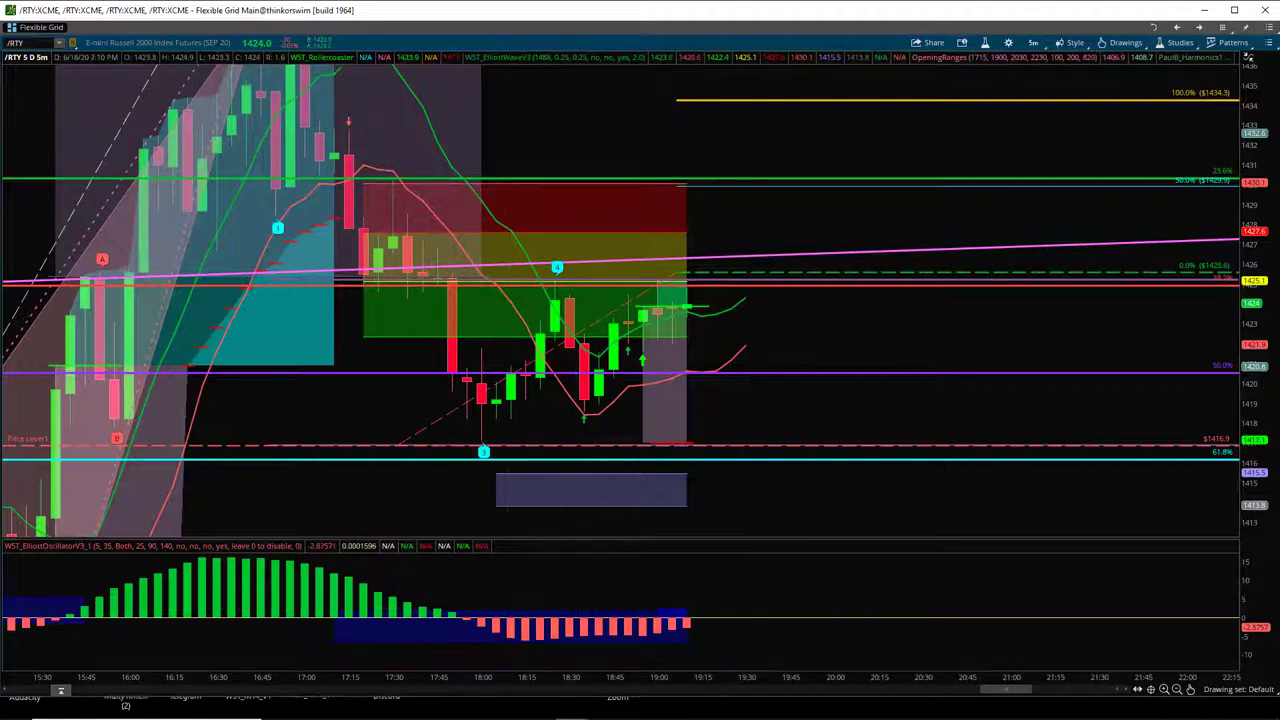
pyautogui.moveTo(541, 696)
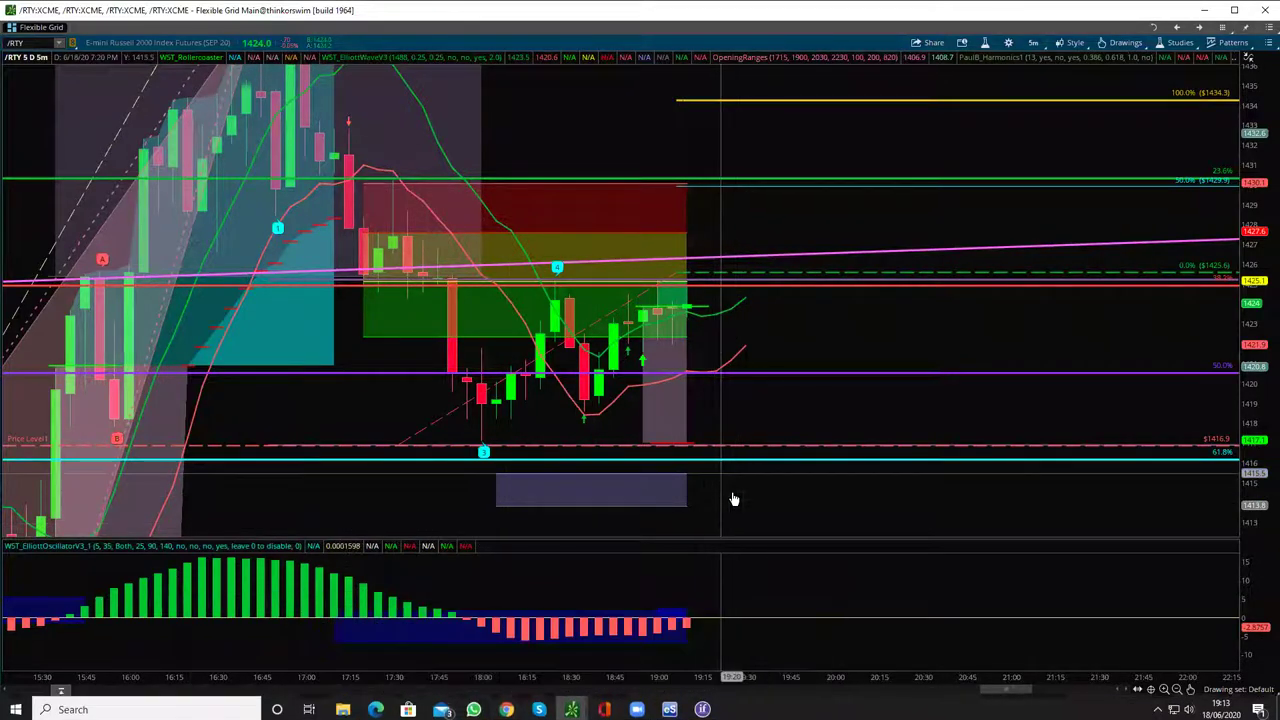
pyautogui.moveTo(506, 707)
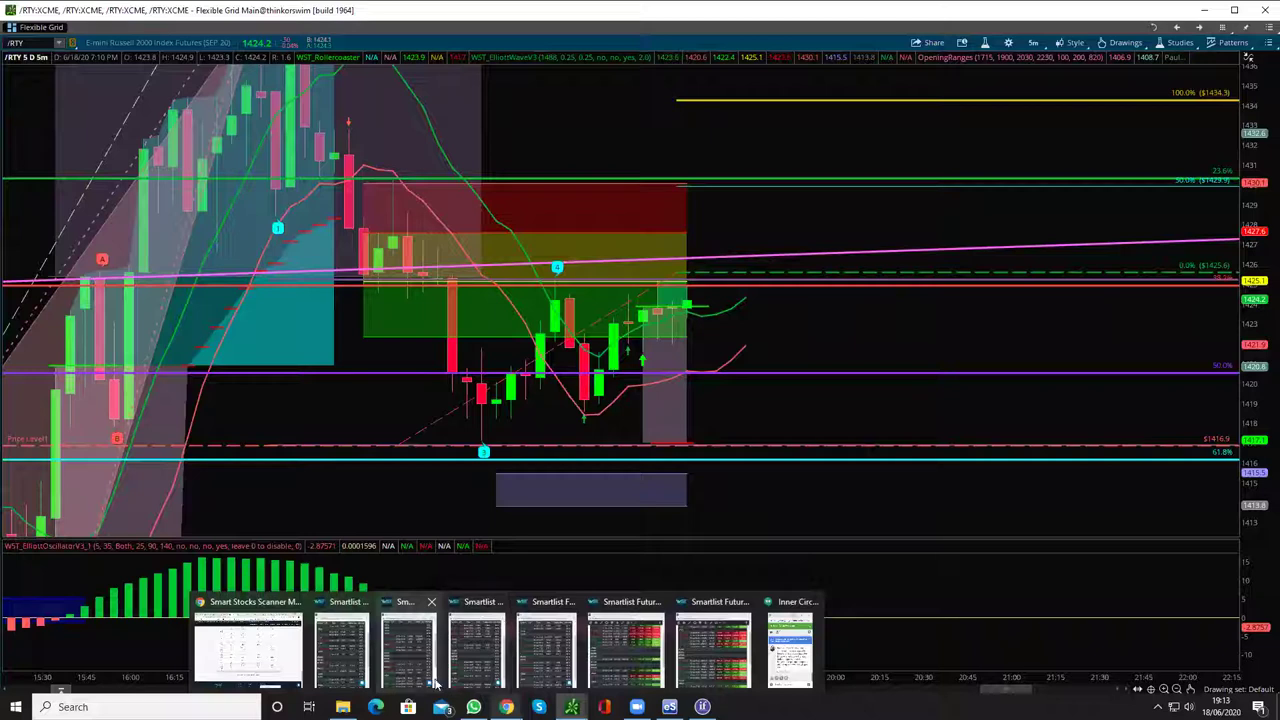
pyautogui.moveTo(669, 706)
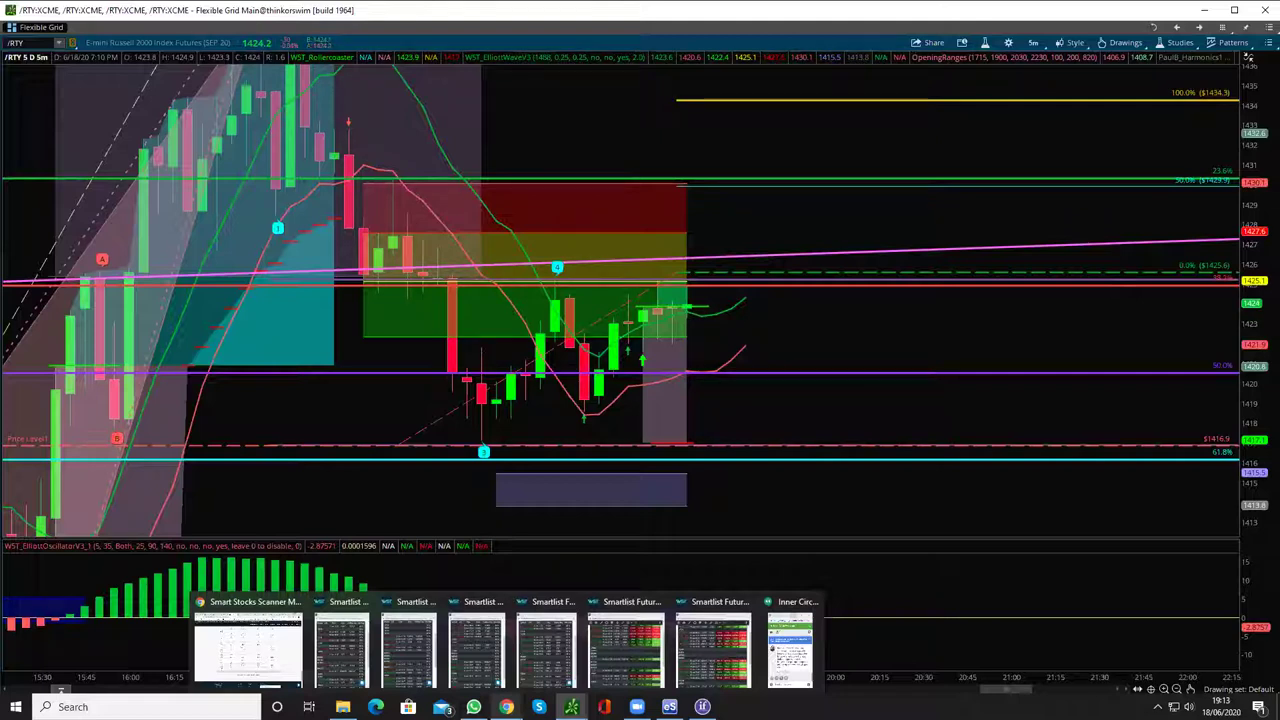
pyautogui.moveTo(571, 707)
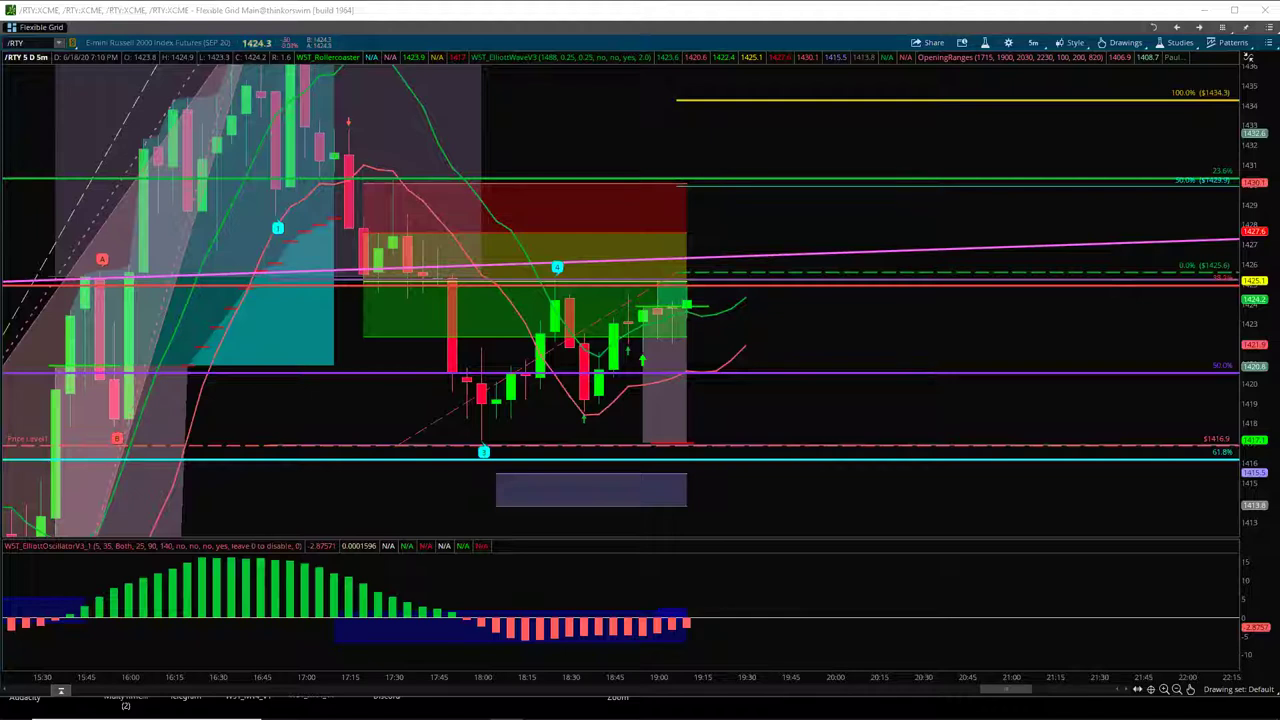
# - Switch to the Facebook profile in Chrome, maximize the window and browse the timeline posts back to the June 7 birthday barbecue
pyautogui.hotkey('alt', 'Tab')
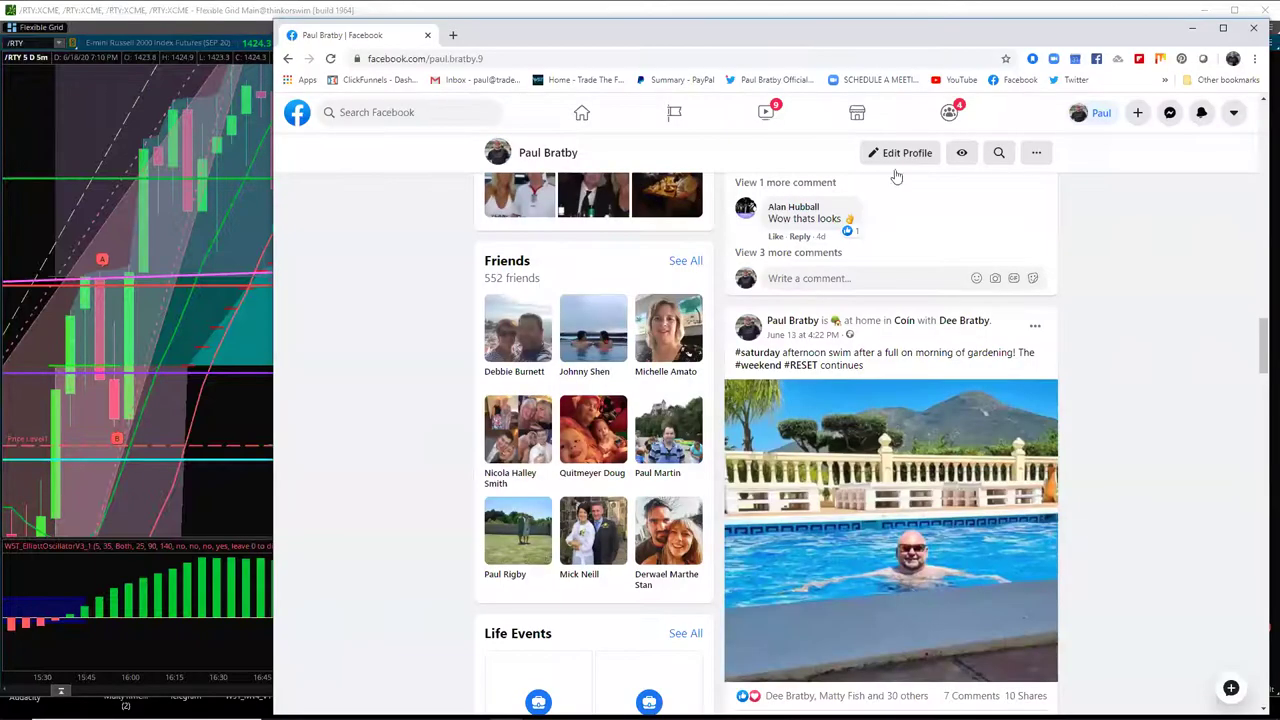
pyautogui.click(1222, 28)
pyautogui.press('super+Up')
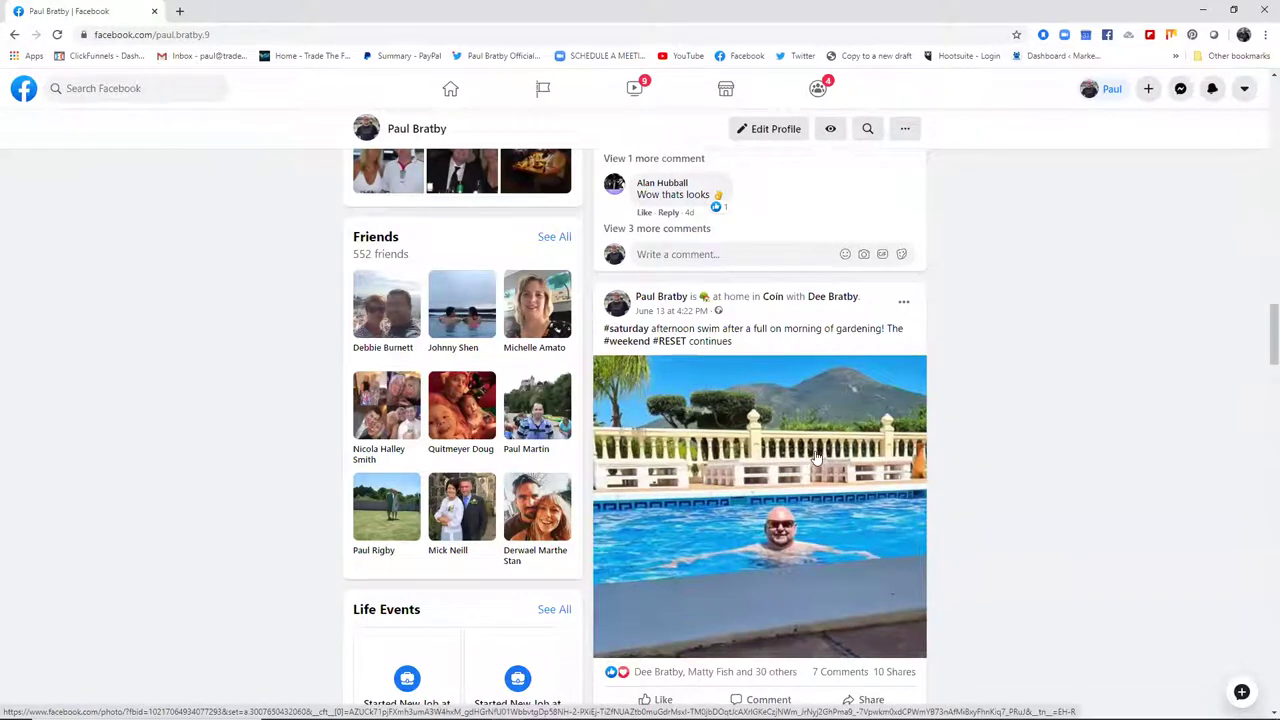
pyautogui.scroll(-1, 778, 522)
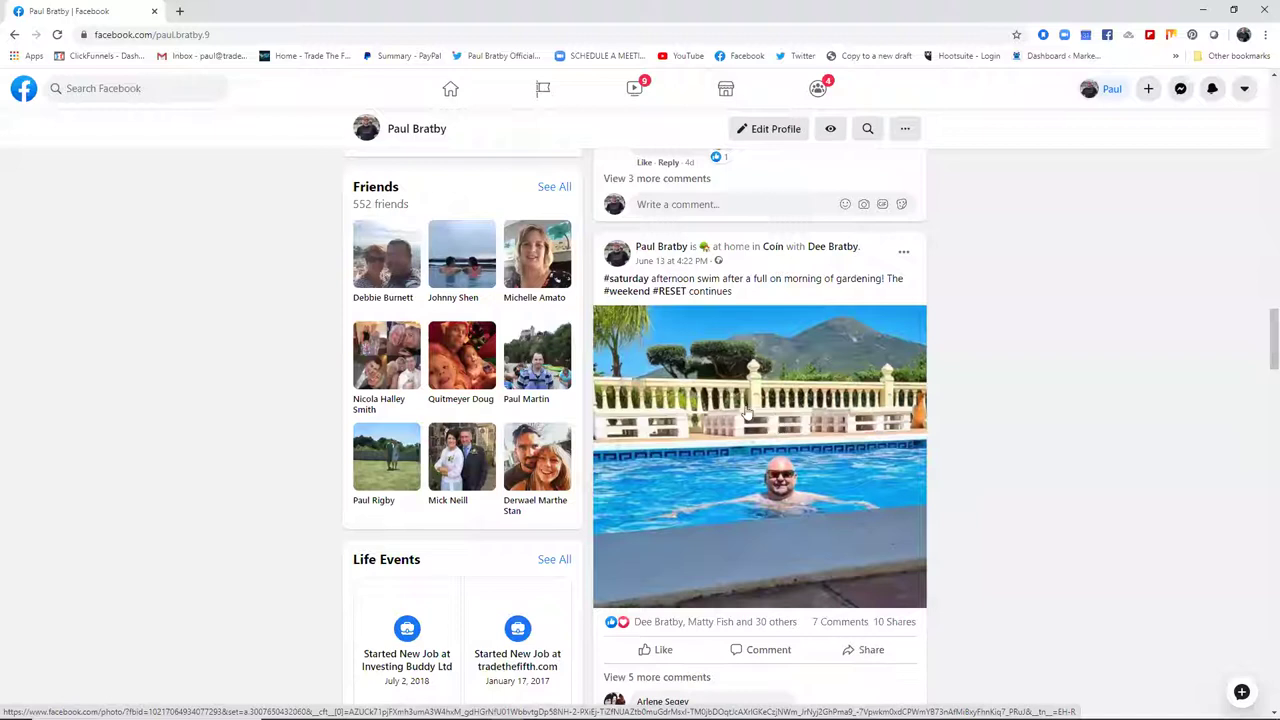
pyautogui.scroll(-4, 822, 455)
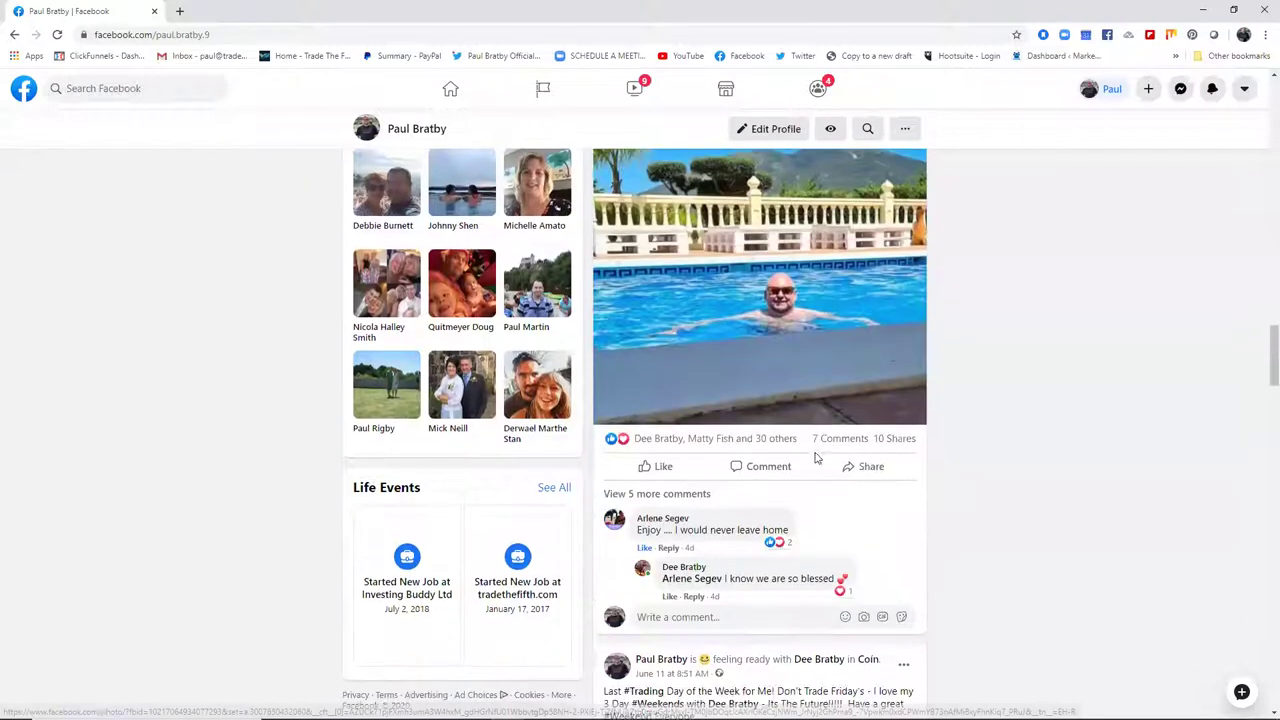
pyautogui.scroll(-5, 797, 465)
pyautogui.scroll(-2, 808, 408)
pyautogui.scroll(-2, 808, 408)
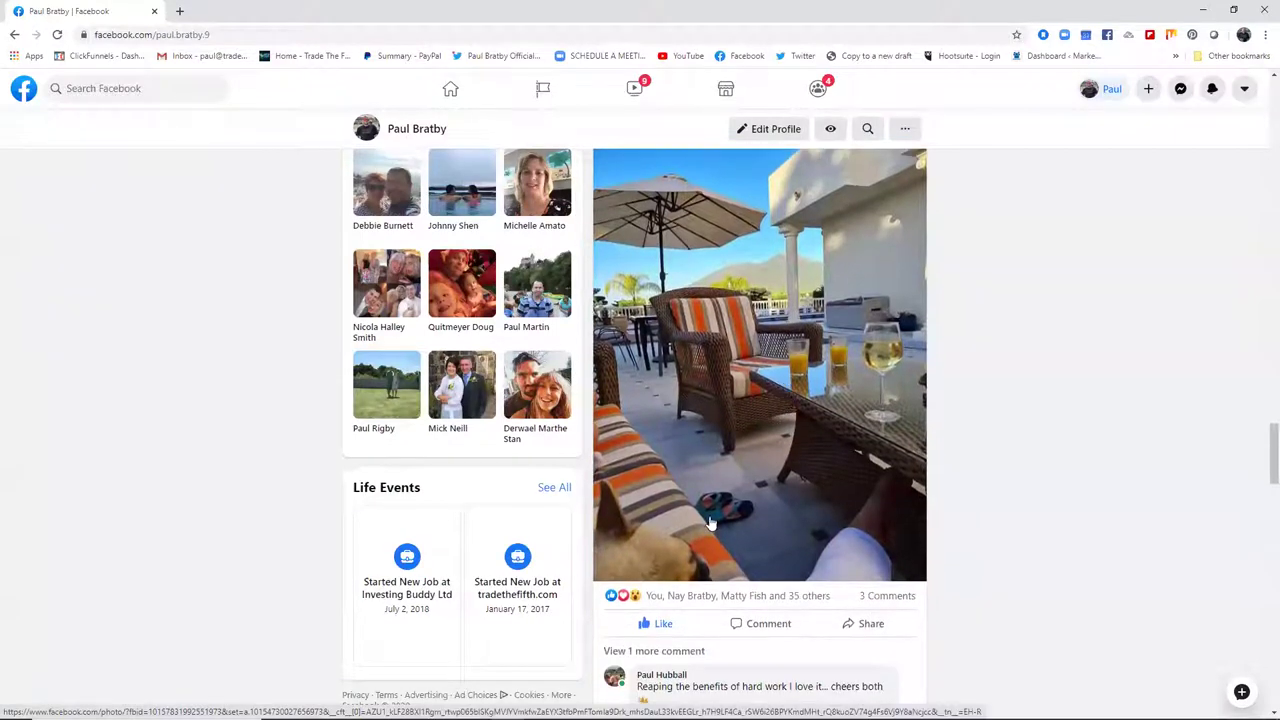
pyautogui.scroll(-5, 736, 432)
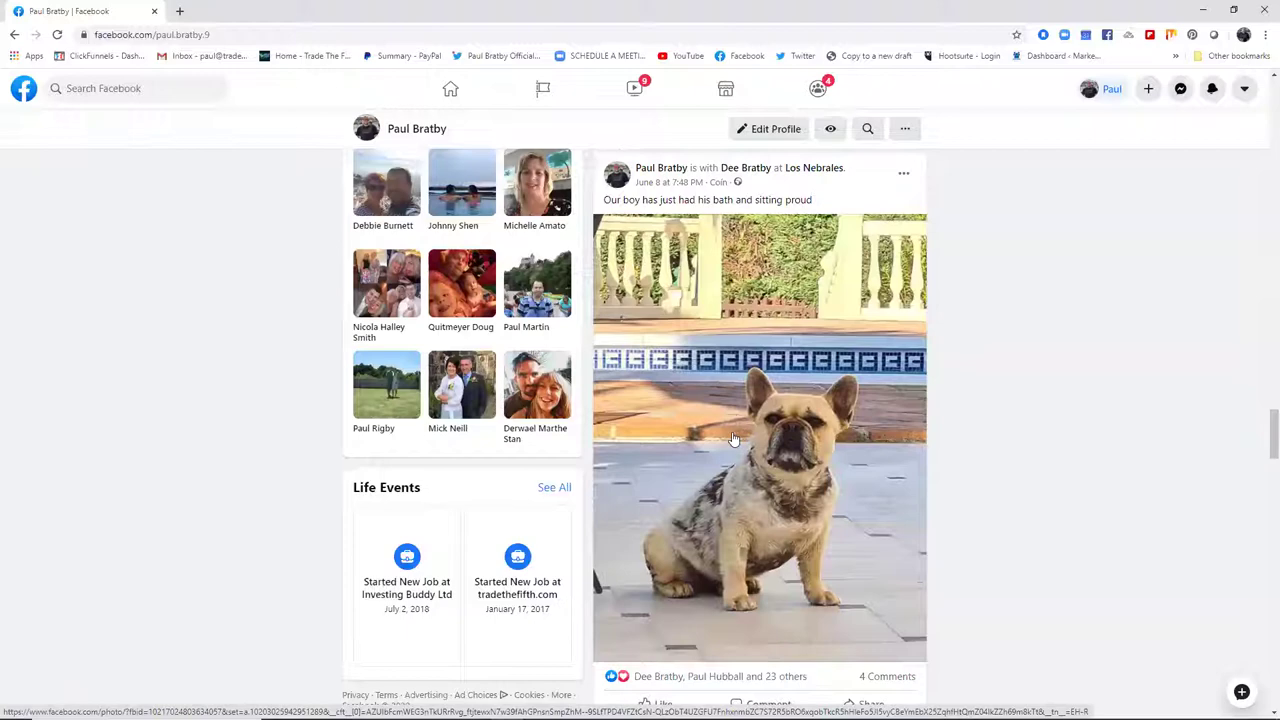
pyautogui.scroll(-5, 729, 440)
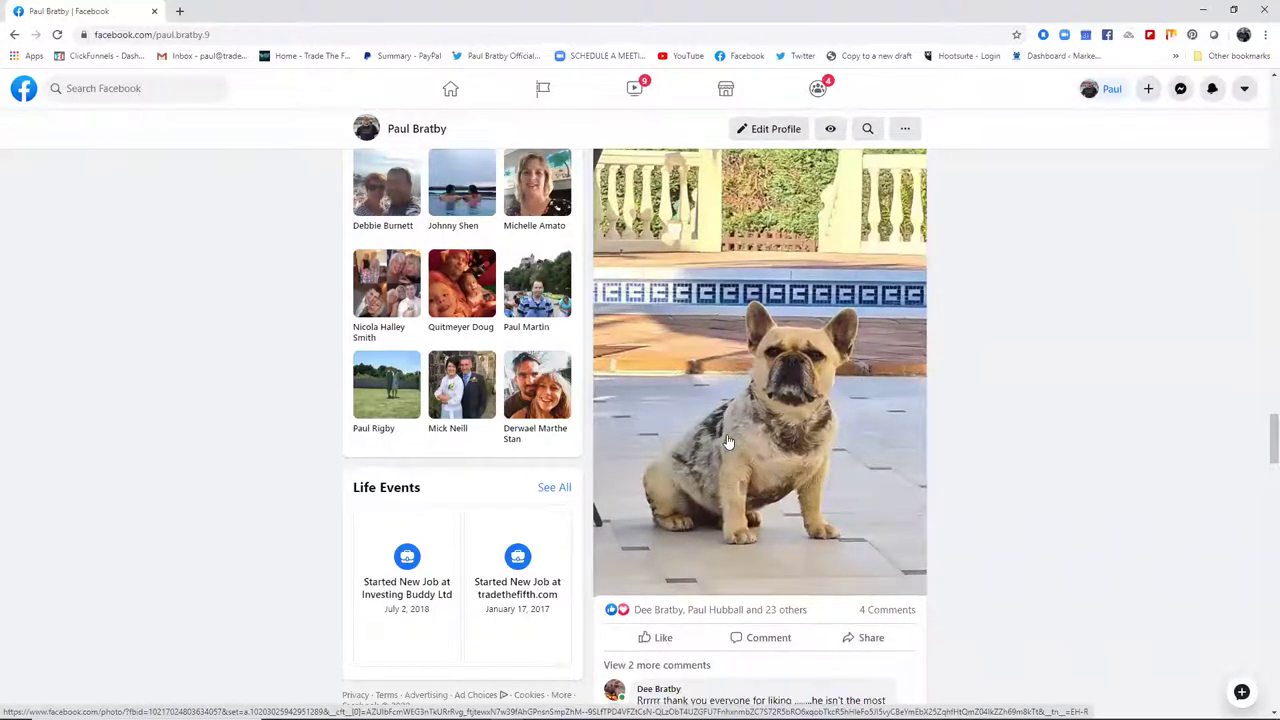
pyautogui.scroll(-12, 724, 442)
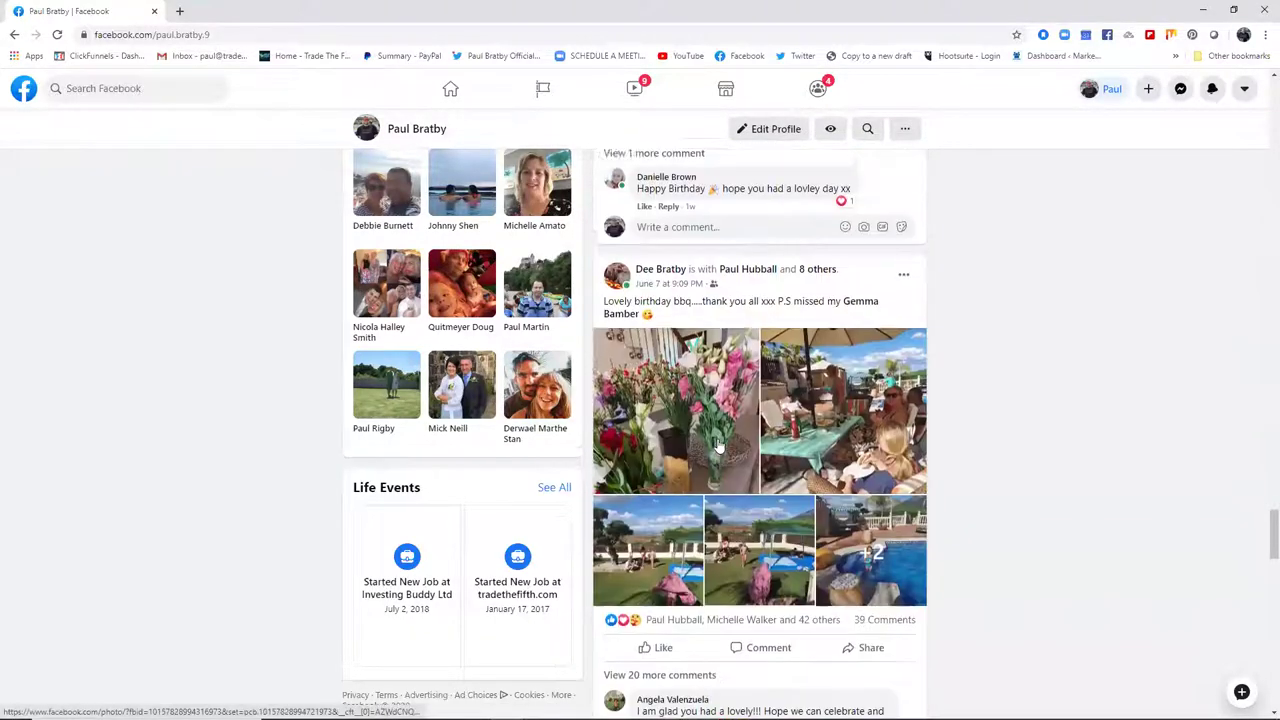
pyautogui.scroll(-8, 713, 447)
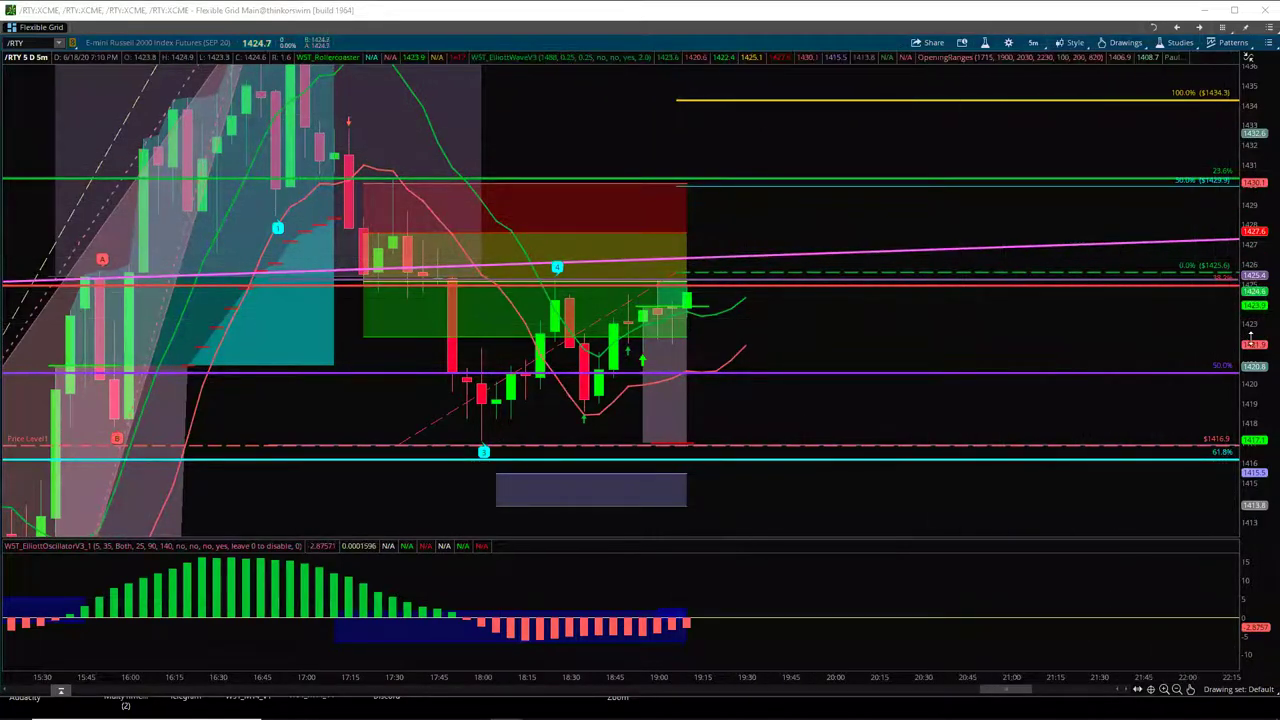
# - Place a buy stop order for 2 M2KU0 contracts at 1425.60 on the price ladder and minimize the order window
pyautogui.moveTo(763, 346); pyautogui.dragTo(778, 343)
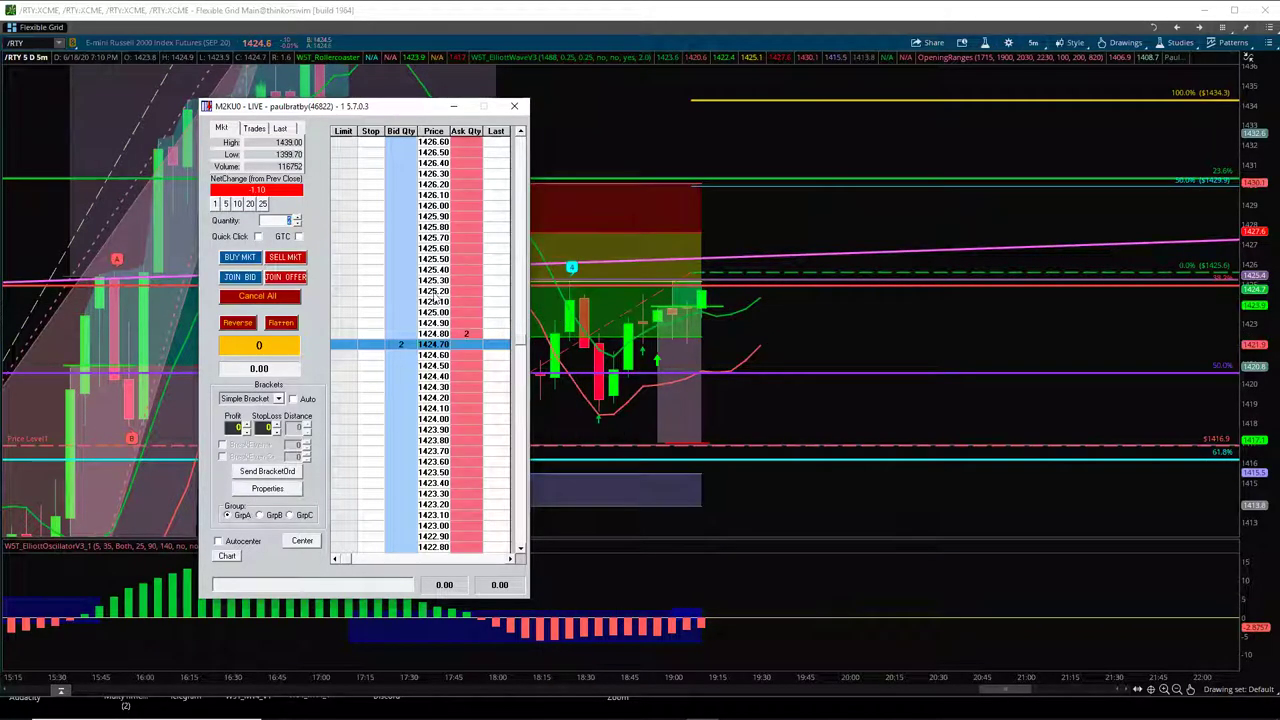
pyautogui.click(401, 250)
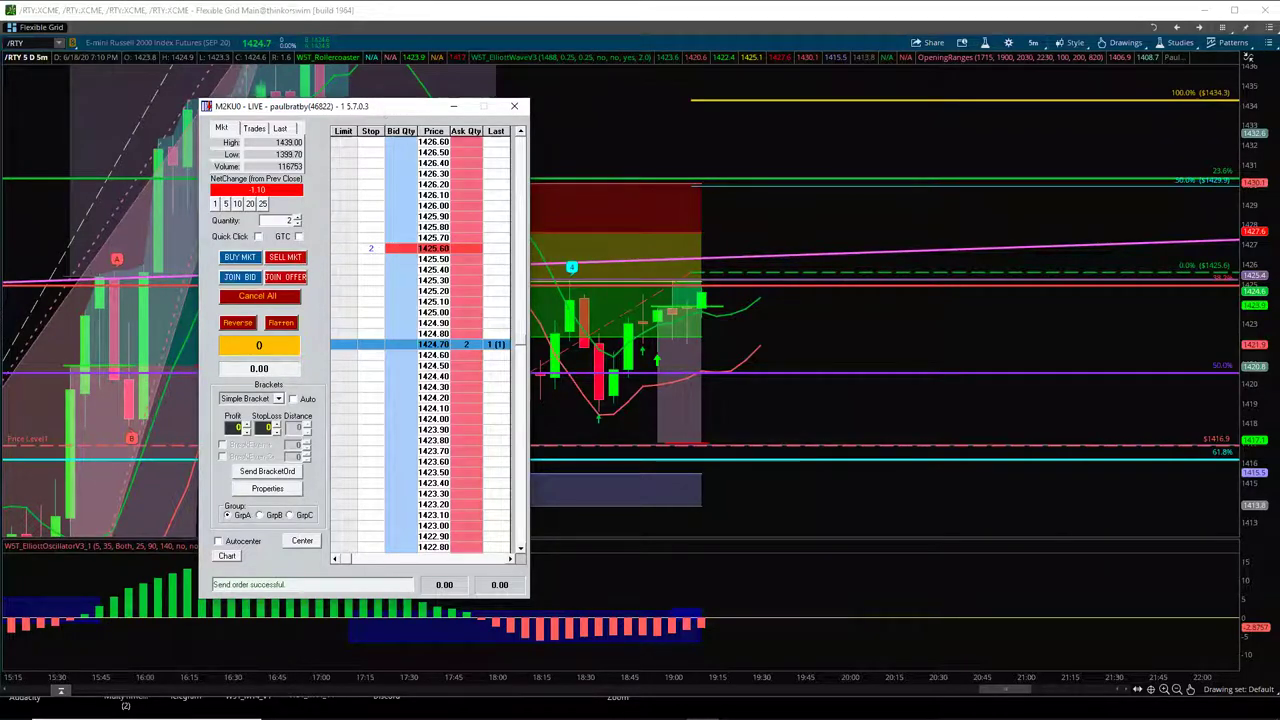
pyautogui.click(454, 106)
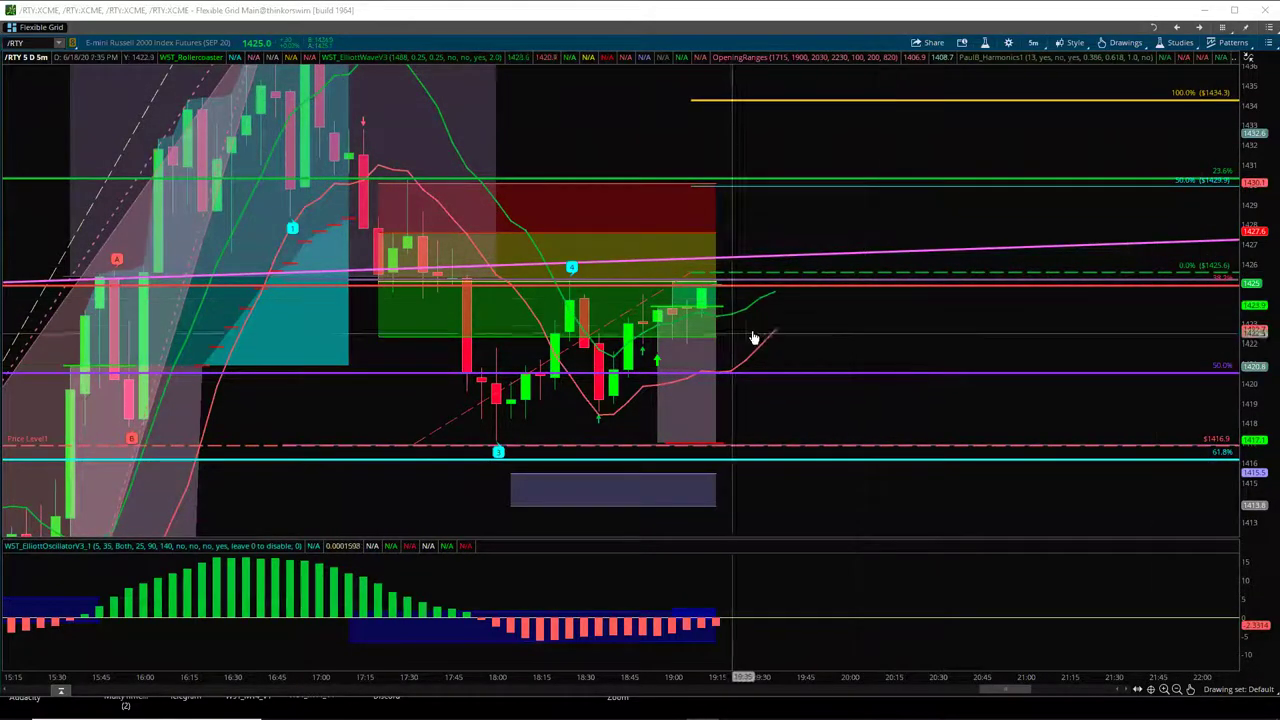
# - Examine the latest /RTY 5-minute candles around the 1425.6 level with a wider price scale and more space after them
pyautogui.moveTo(809, 337); pyautogui.dragTo(830, 342)
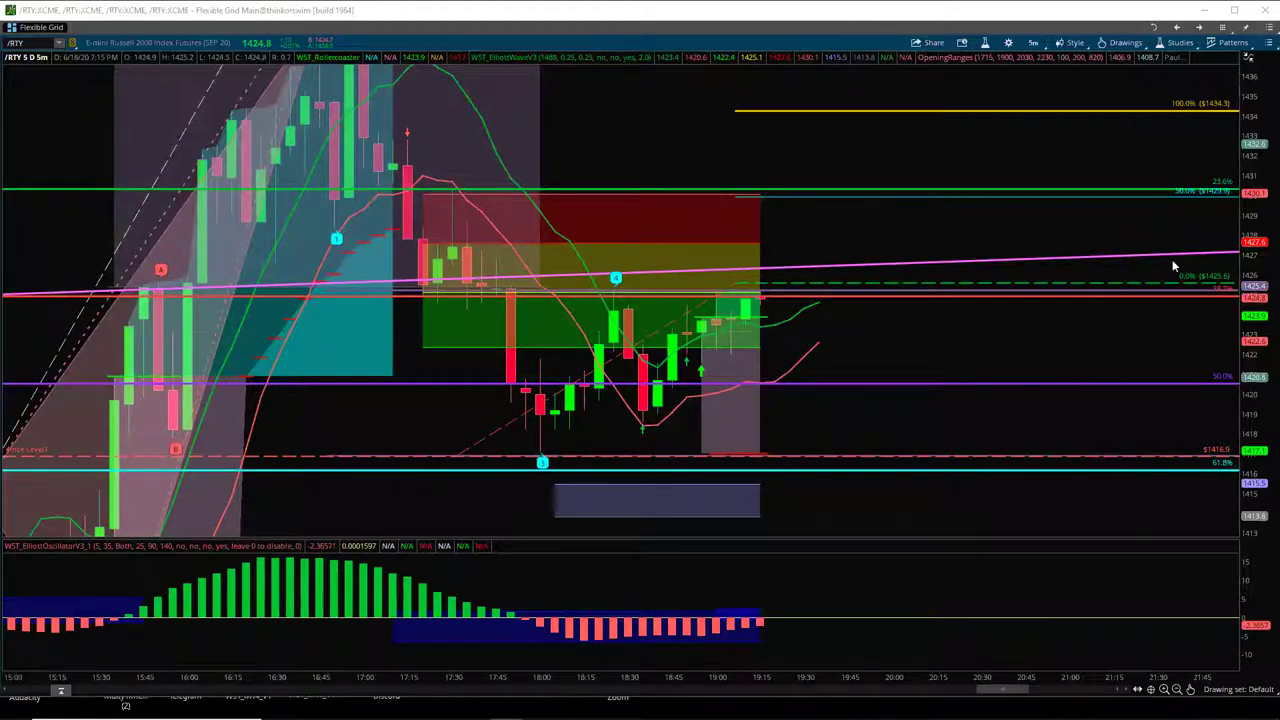
pyautogui.moveTo(1255, 310); pyautogui.dragTo(1256, 300)
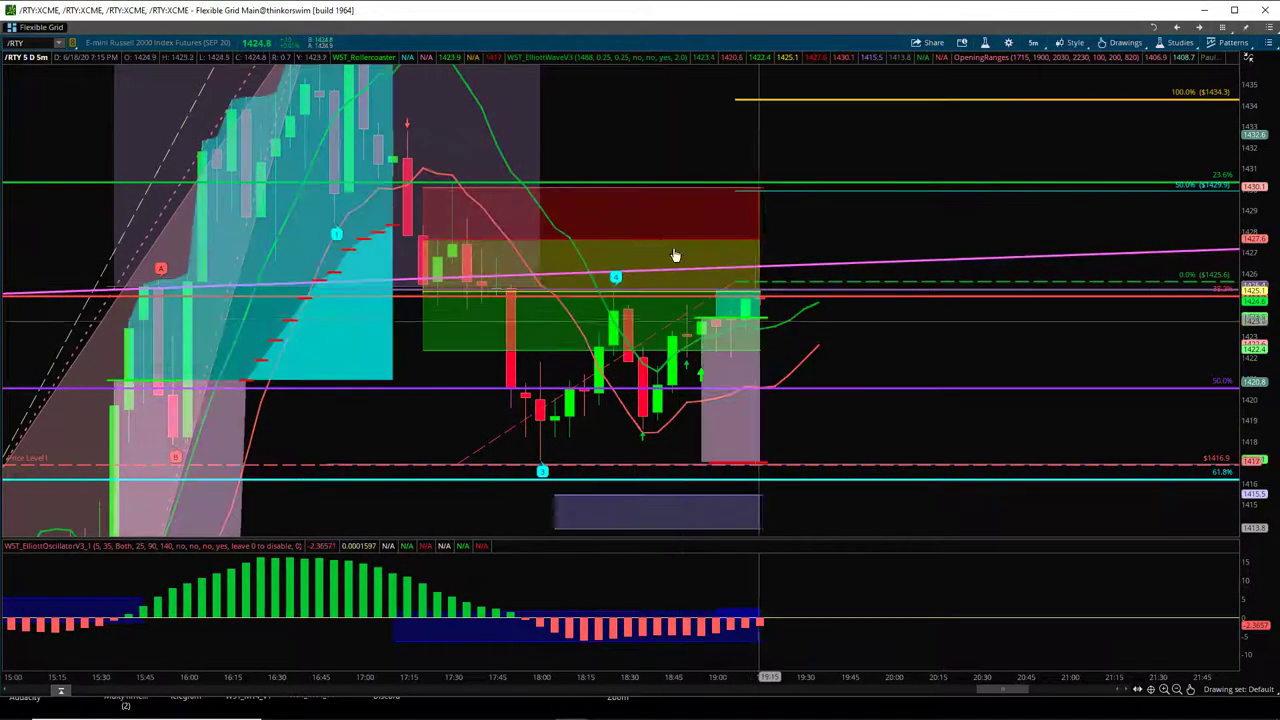
pyautogui.moveTo(1254, 131); pyautogui.dragTo(1254, 215)
pyautogui.moveTo(848, 334); pyautogui.dragTo(871, 328)
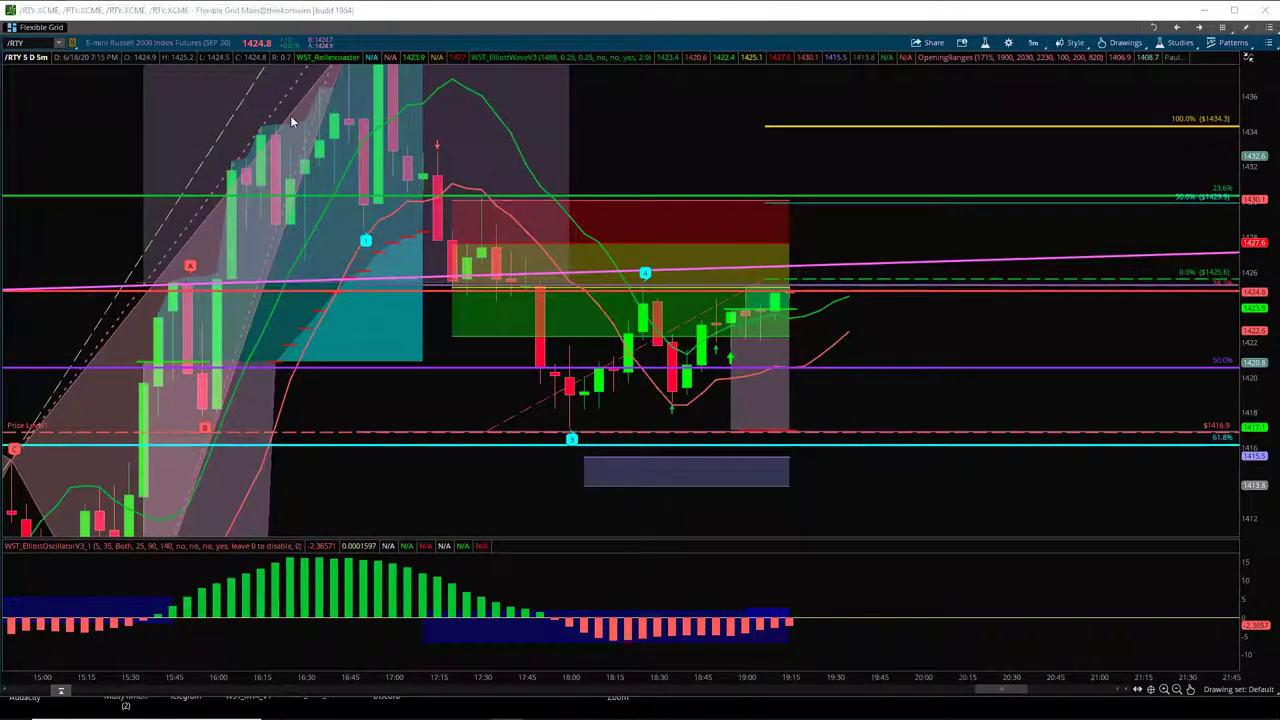
# - Switch to the trader's personal website in Chrome, maximize the window and open its Gallery page
pyautogui.hotkey('alt', 'Tab')
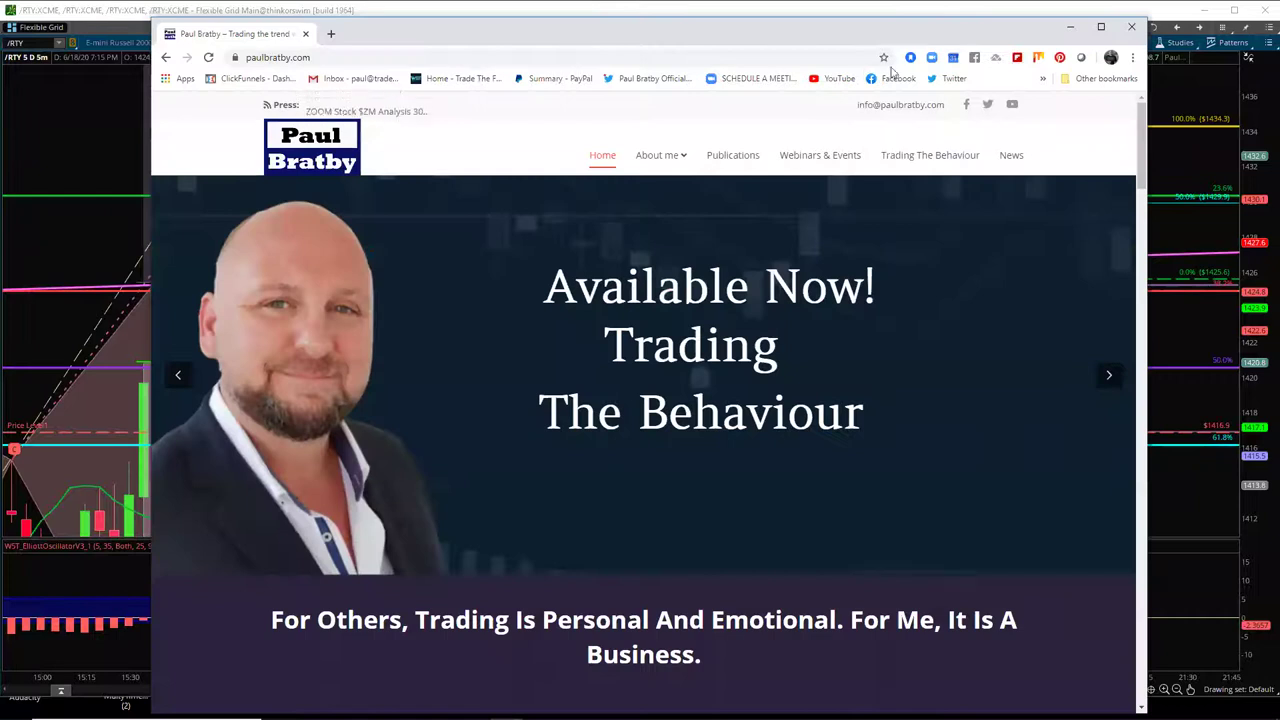
pyautogui.click(1101, 26)
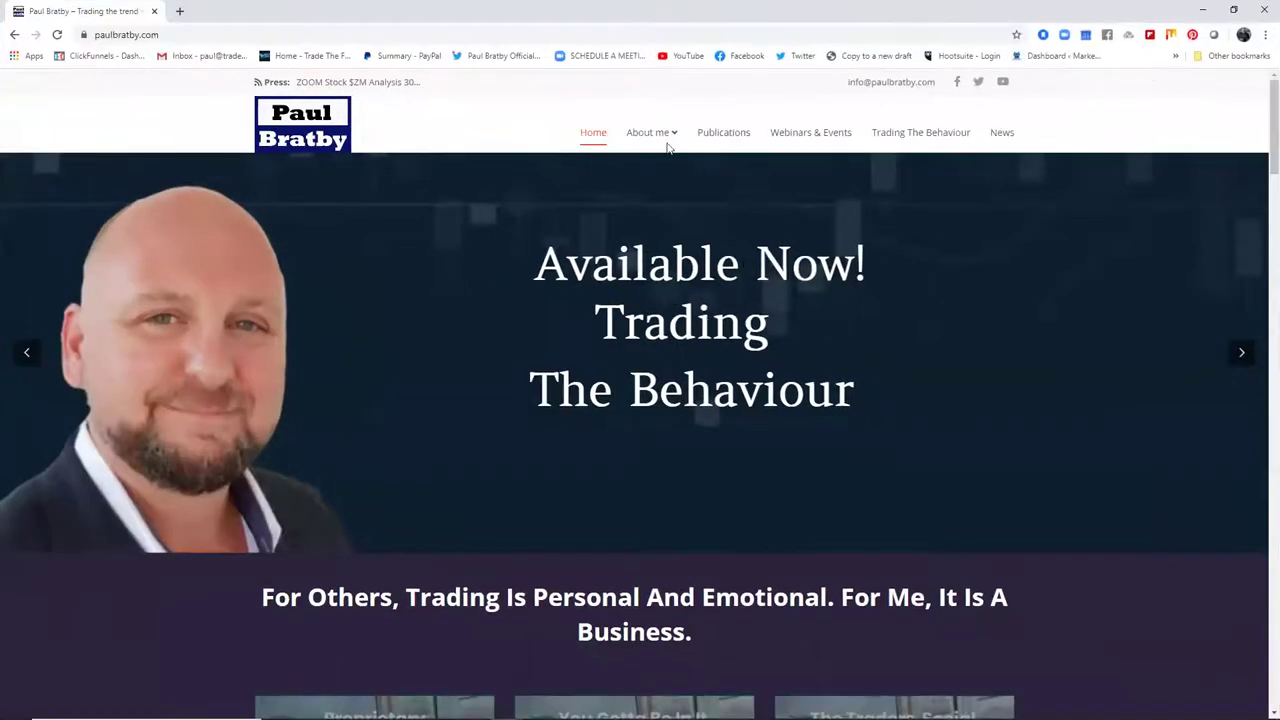
pyautogui.moveTo(654, 134)
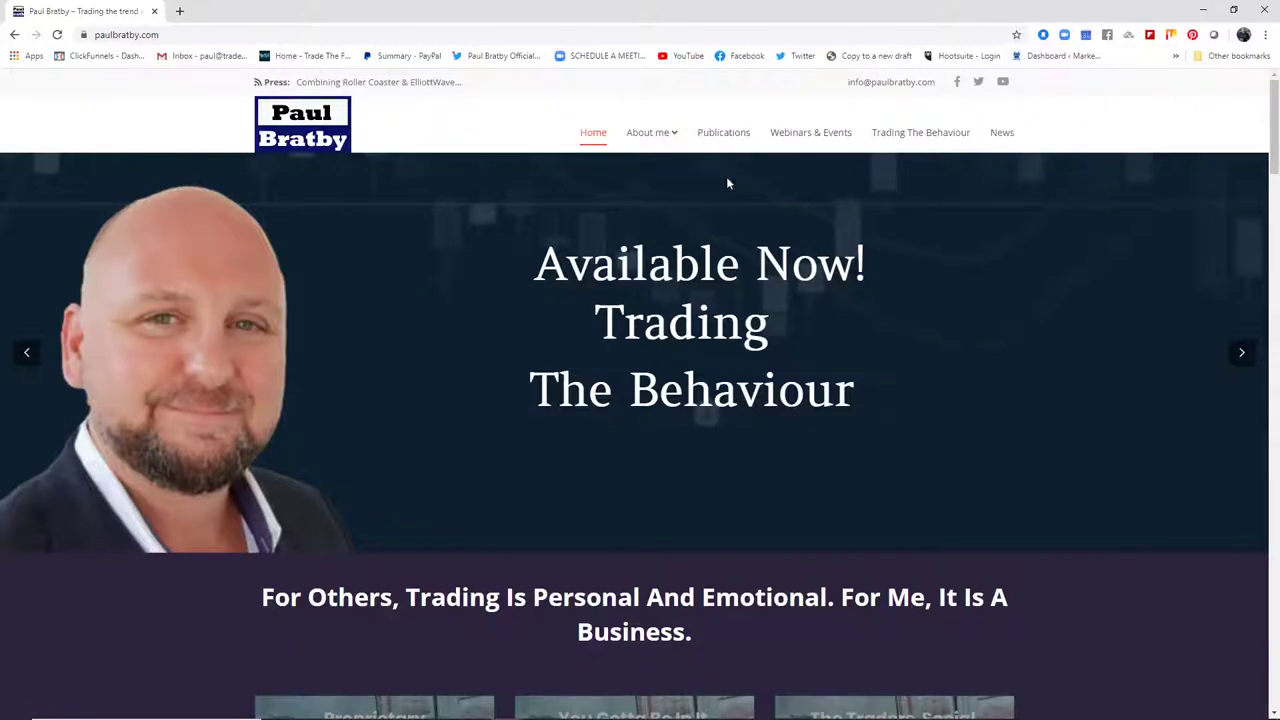
pyautogui.click(646, 200)
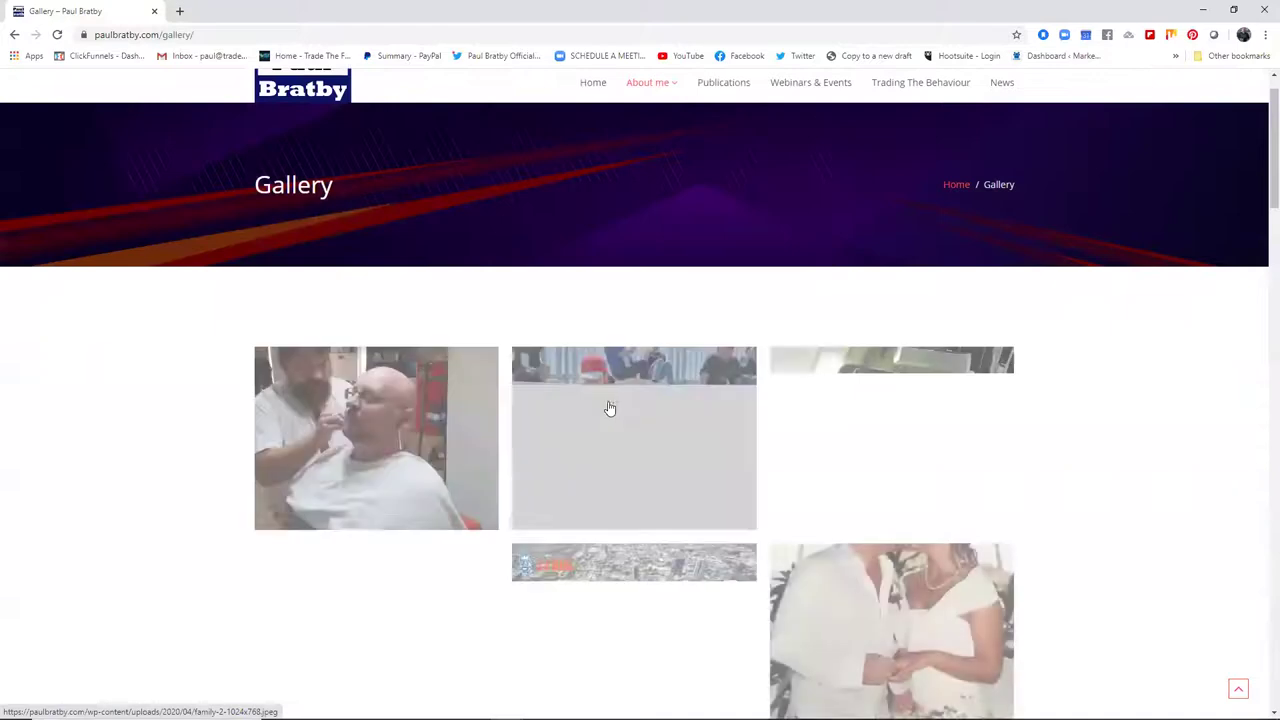
# - View the enlarged 1986 Army basketball team and 2019 Kansas City Live Training Weekend photos near the gallery's end
pyautogui.scroll(-10, 588, 415)
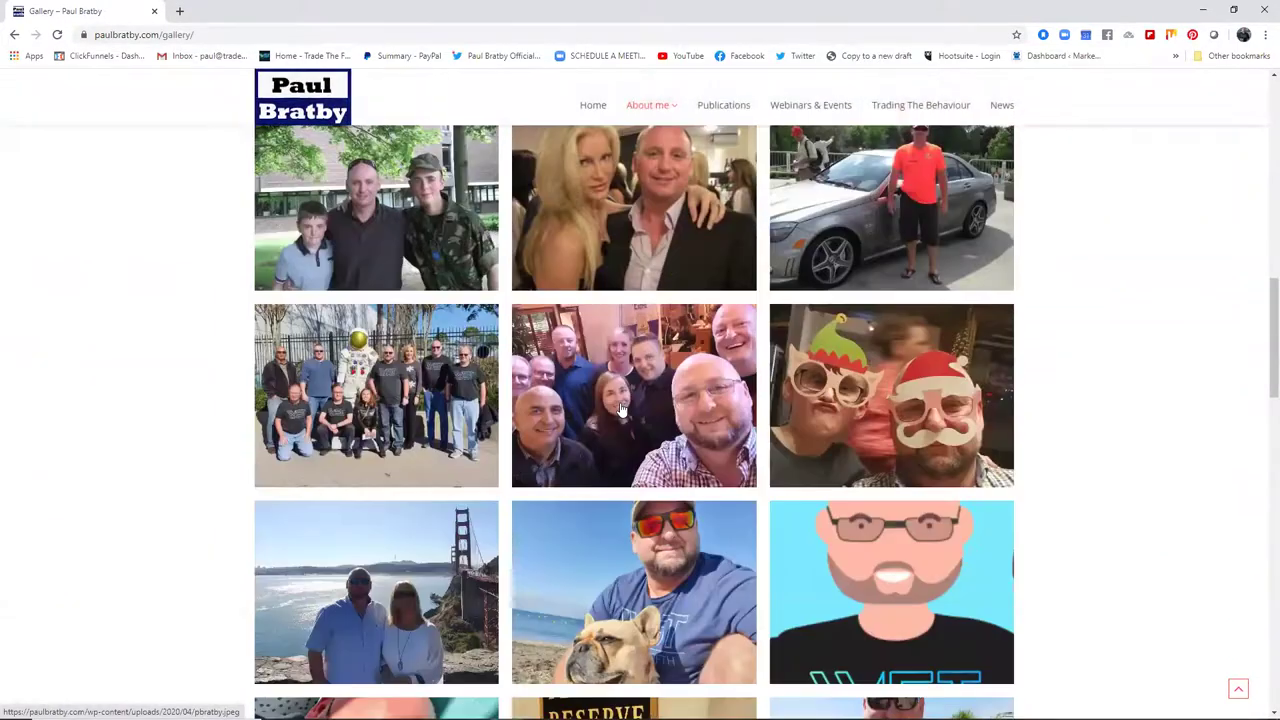
pyautogui.scroll(-10, 620, 408)
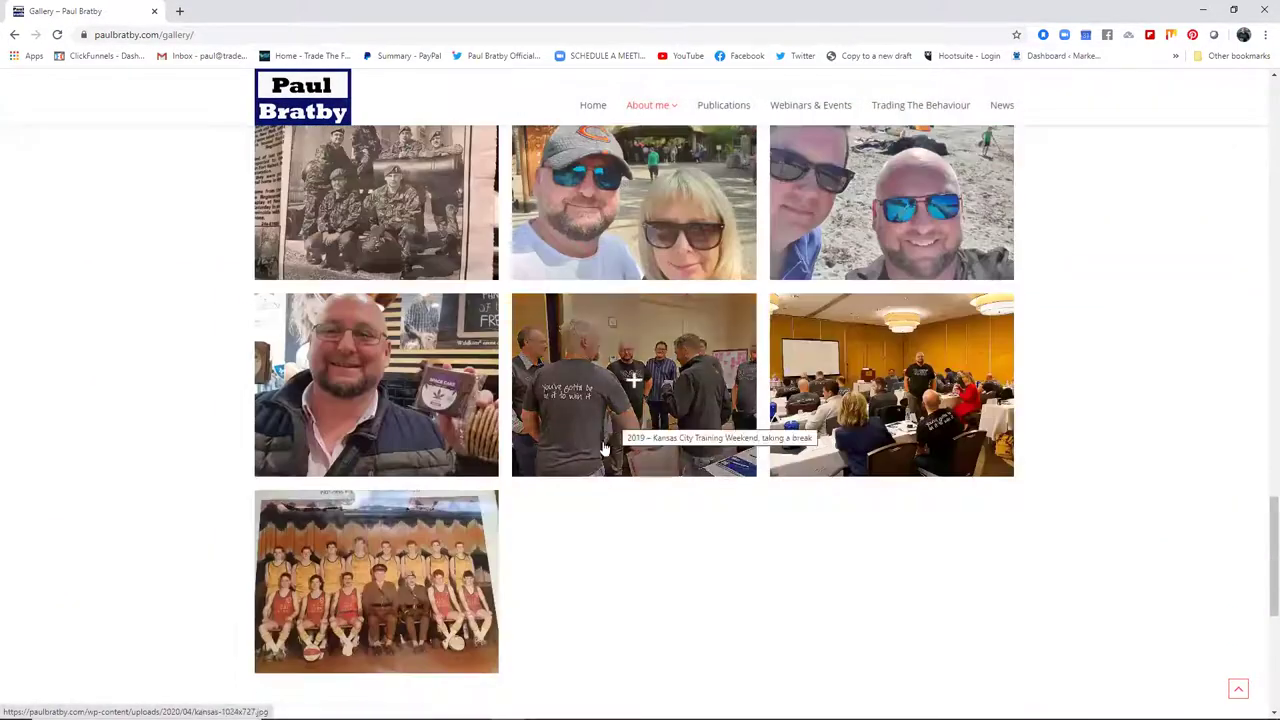
pyautogui.click(410, 580)
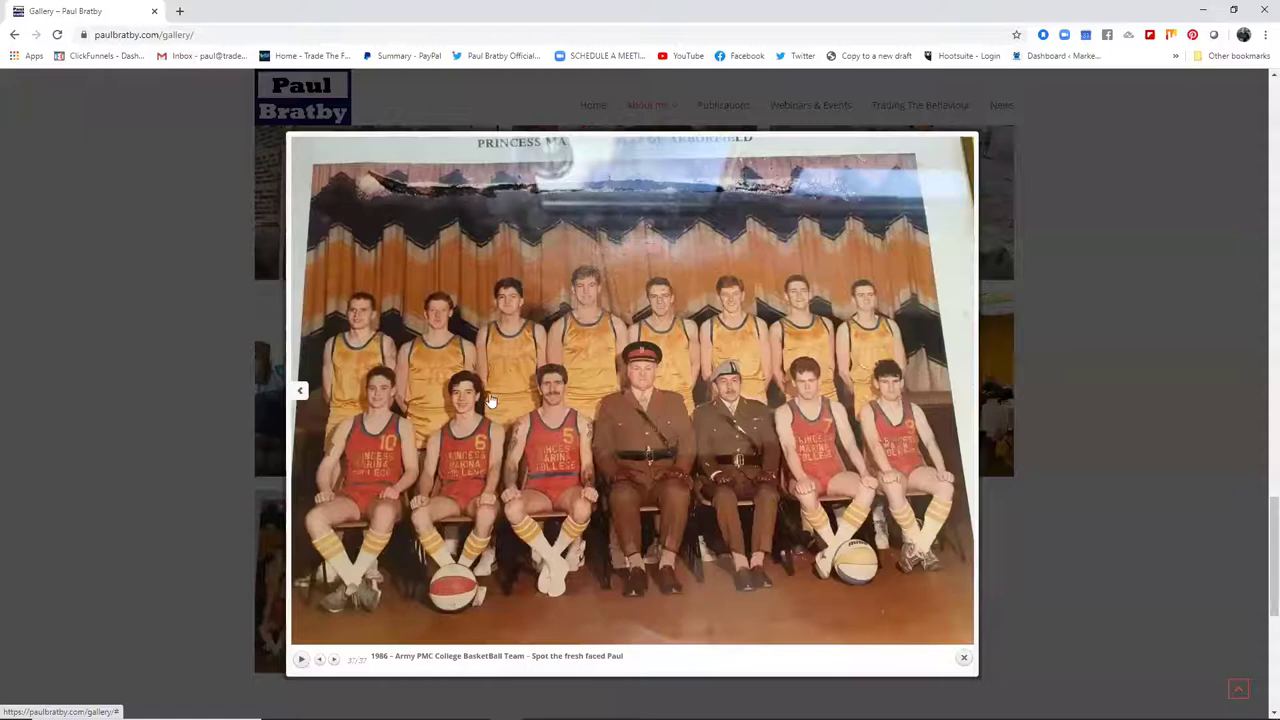
pyautogui.click(1105, 305)
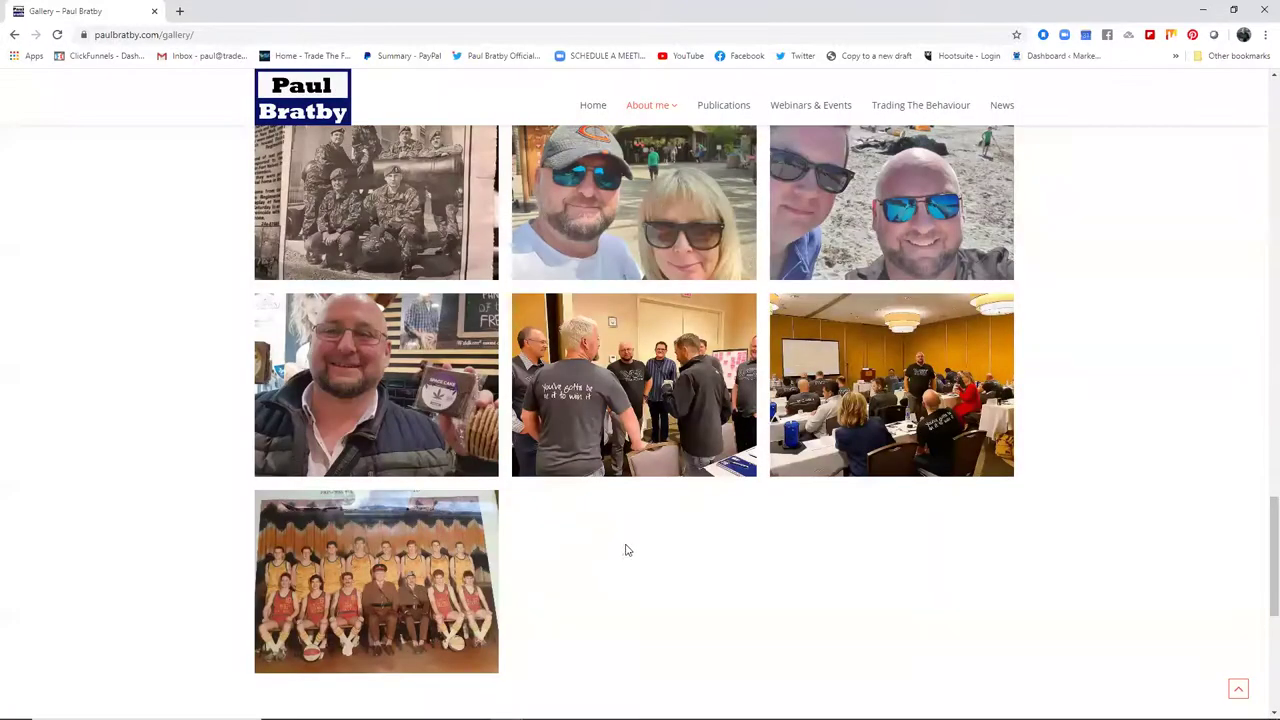
pyautogui.scroll(1, 600, 500)
pyautogui.click(920, 485)
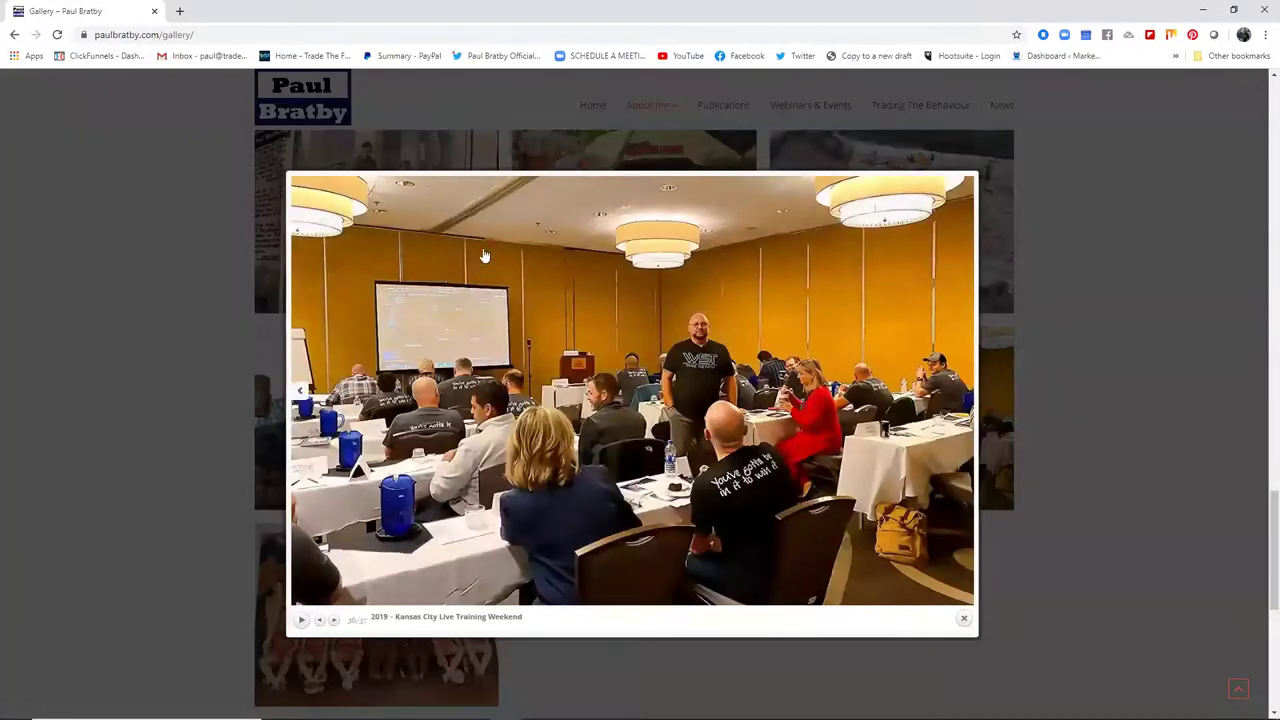
pyautogui.click(1156, 255)
# - View the enlarged 2019 Ireland beach and 2019 Christmas family dinner photos in the gallery
pyautogui.scroll(3, 917, 450)
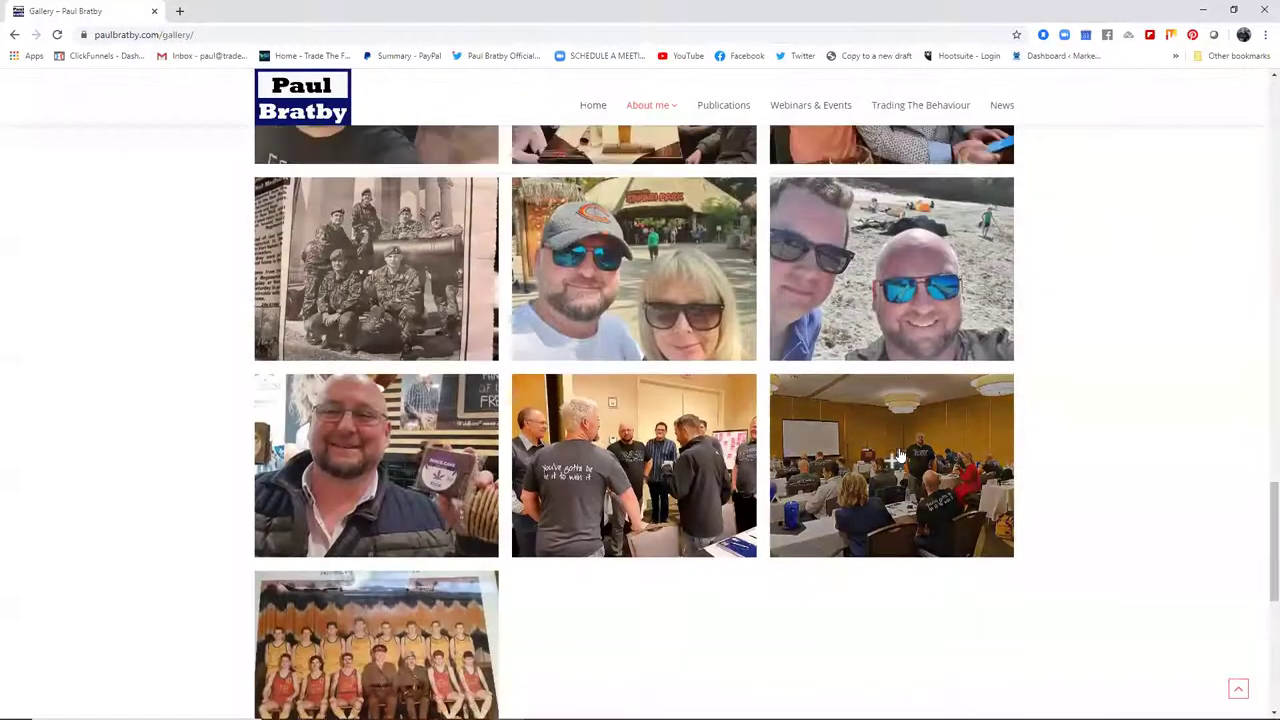
pyautogui.click(824, 486)
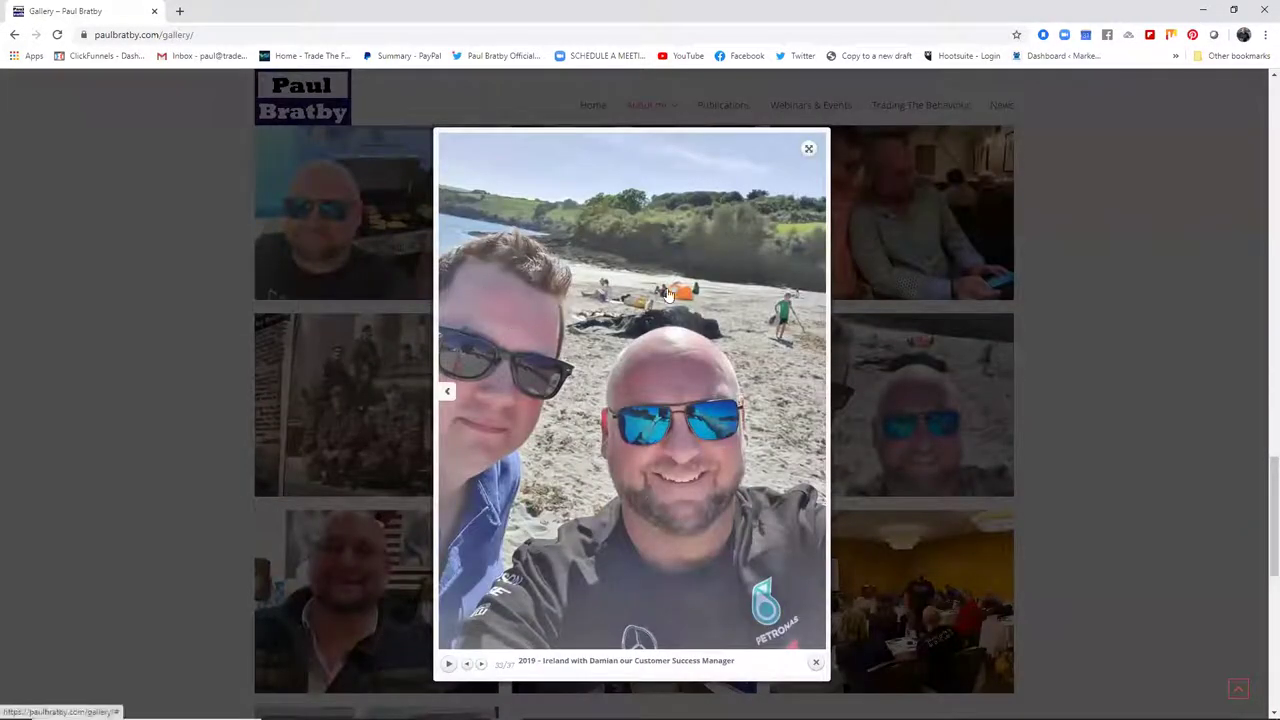
pyautogui.click(1124, 271)
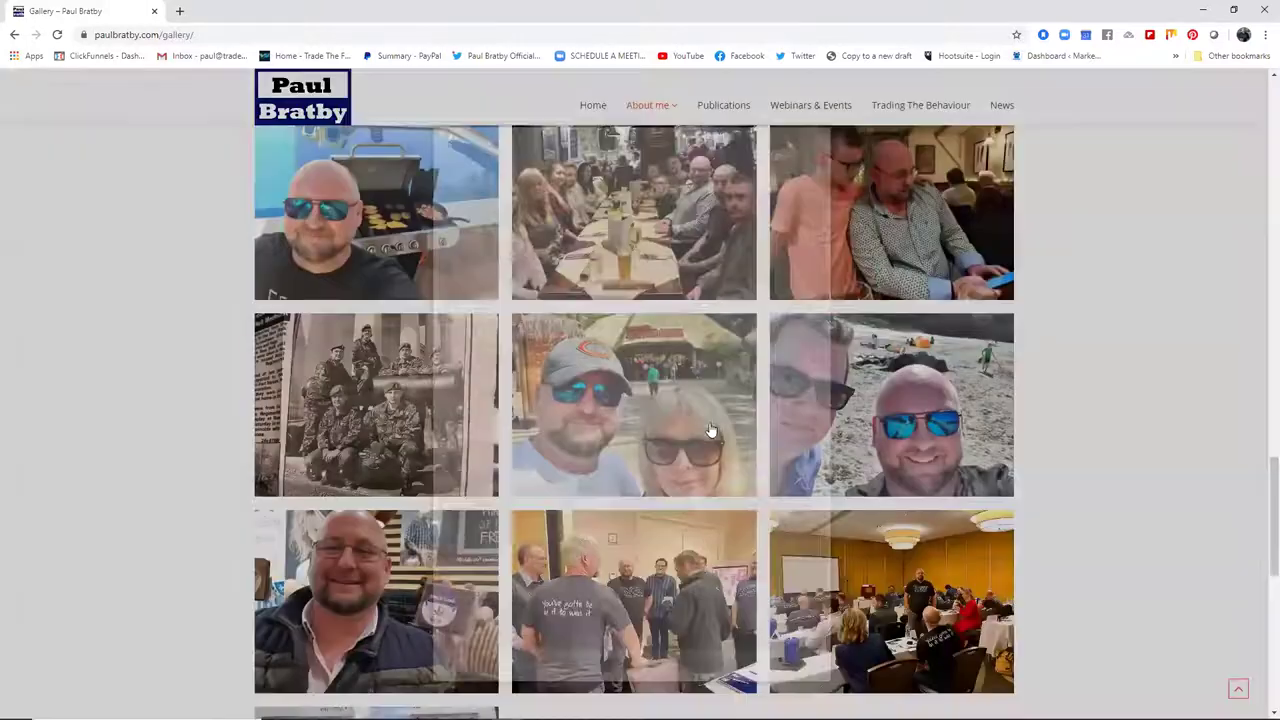
pyautogui.scroll(3, 578, 505)
pyautogui.scroll(2, 578, 505)
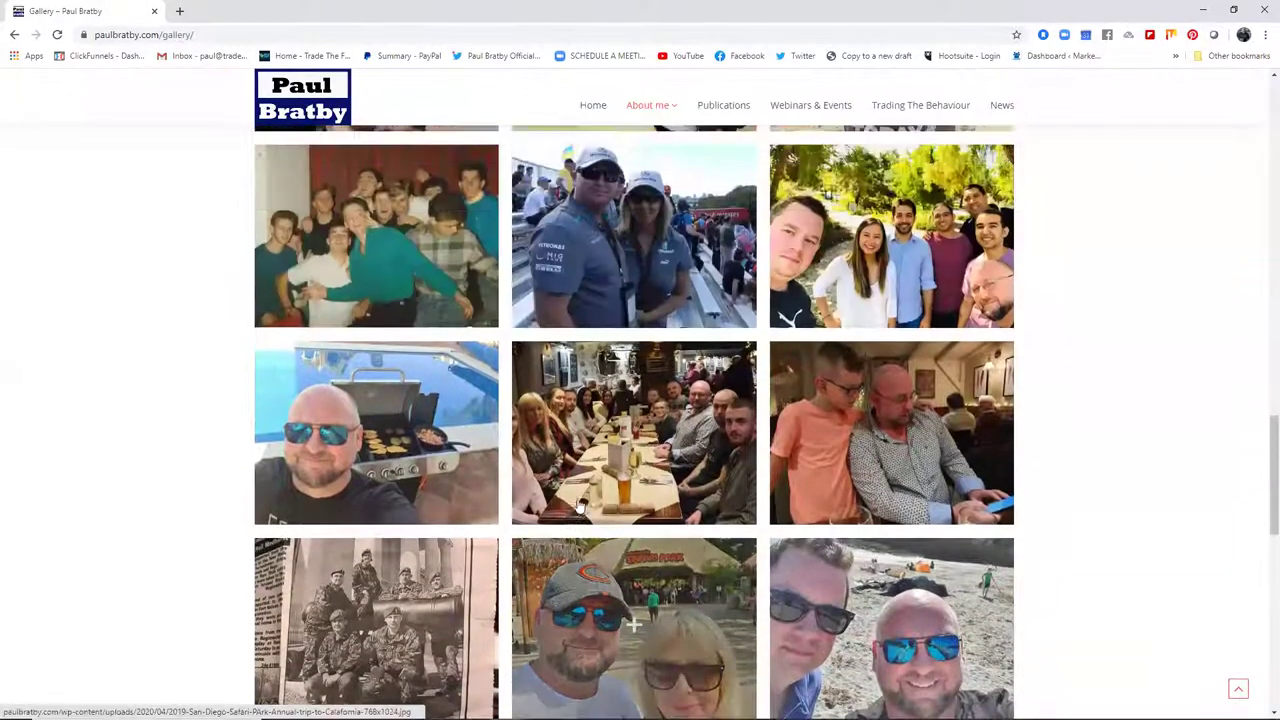
pyautogui.click(734, 588)
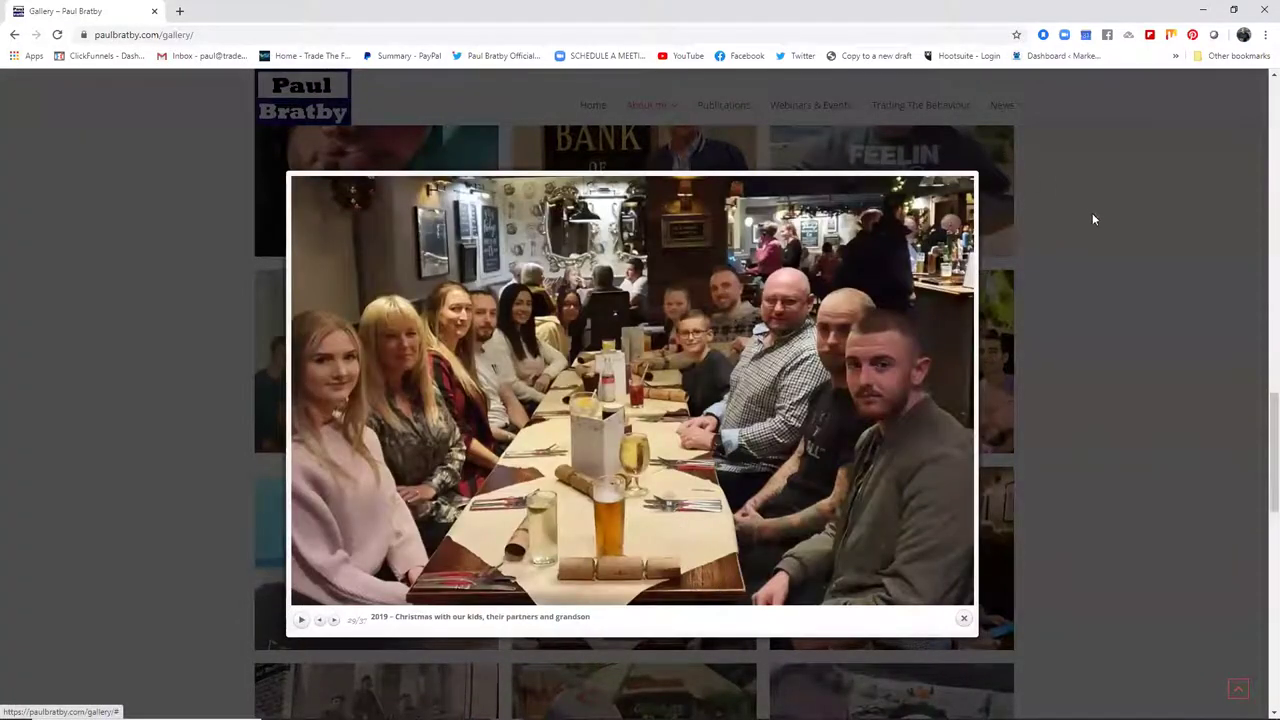
pyautogui.click(1114, 239)
pyautogui.scroll(12, 877, 333)
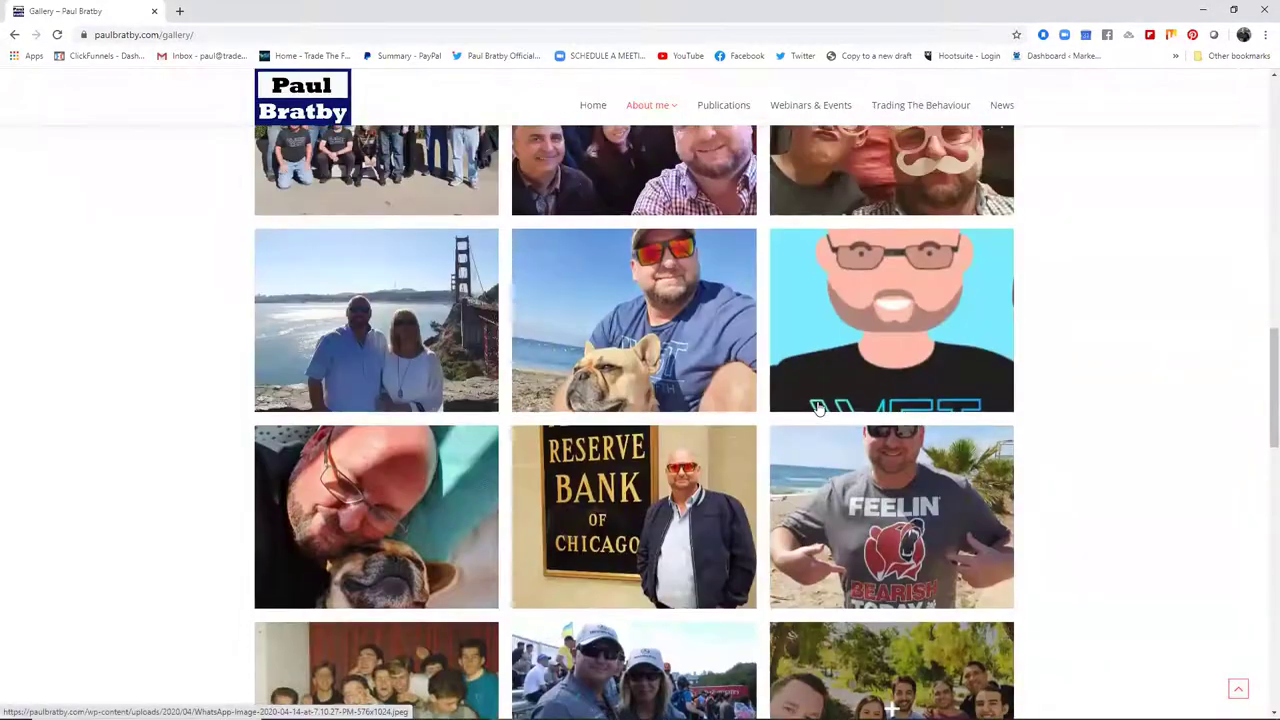
# - Open the website's Trading The Behaviour page and review the descriptions of the course's six sessions
pyautogui.scroll(7, 877, 333)
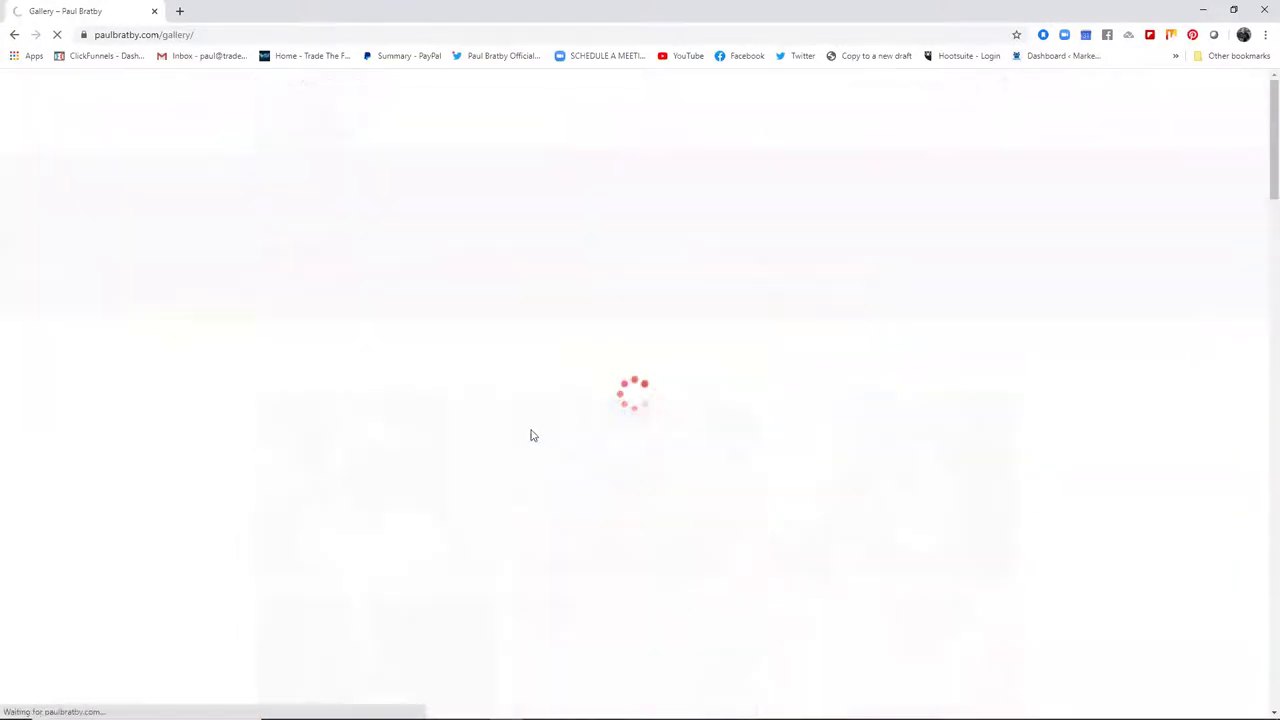
pyautogui.scroll(-5, 529, 464)
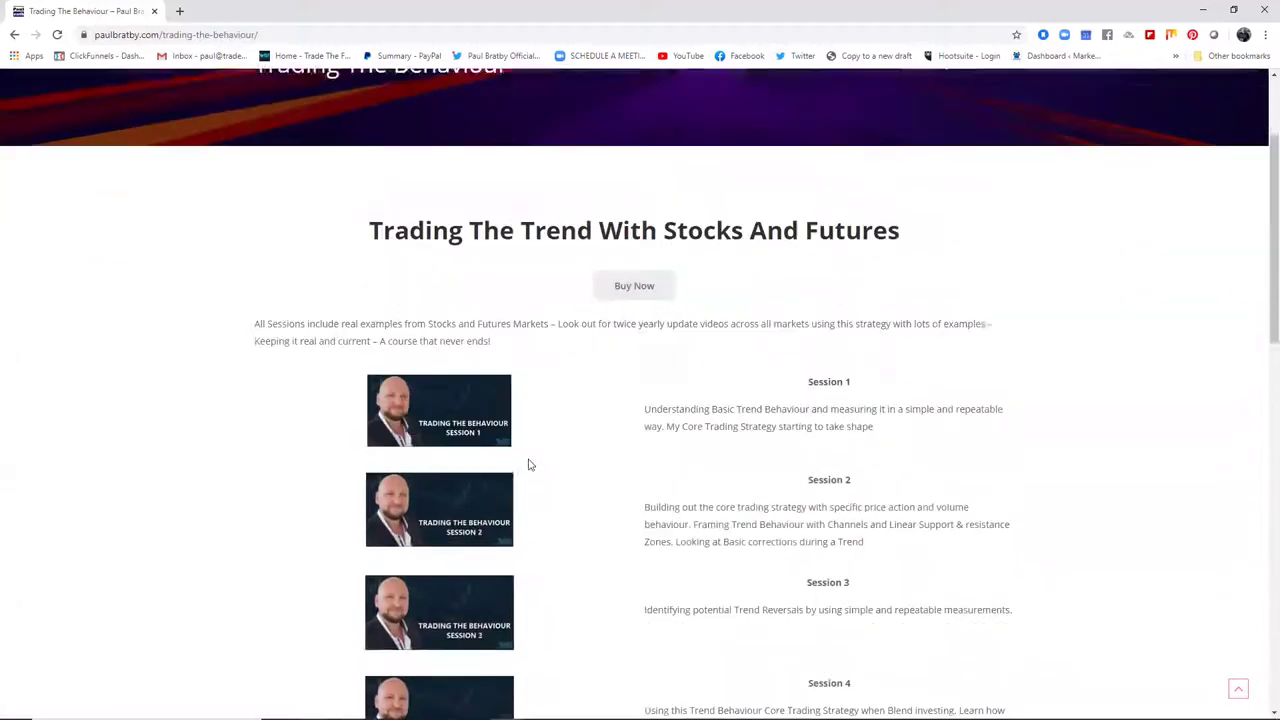
pyautogui.scroll(-4, 560, 441)
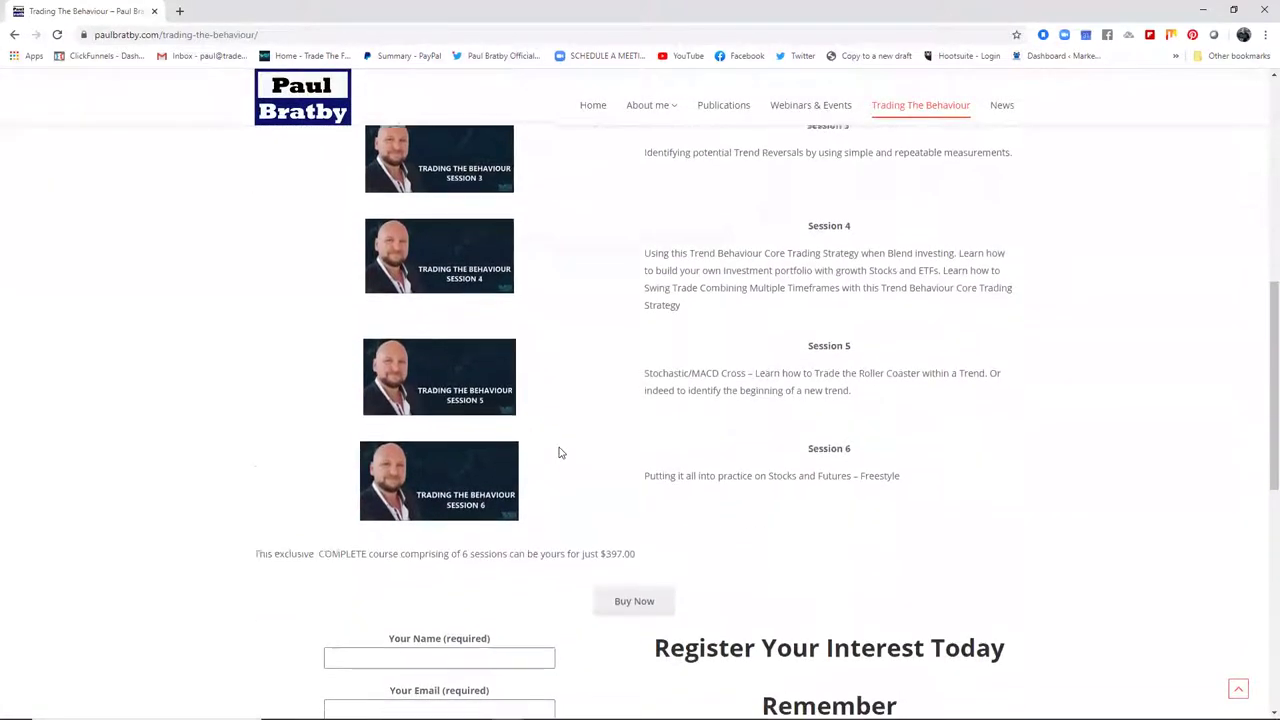
pyautogui.scroll(7, 536, 547)
pyautogui.scroll(1, 545, 520)
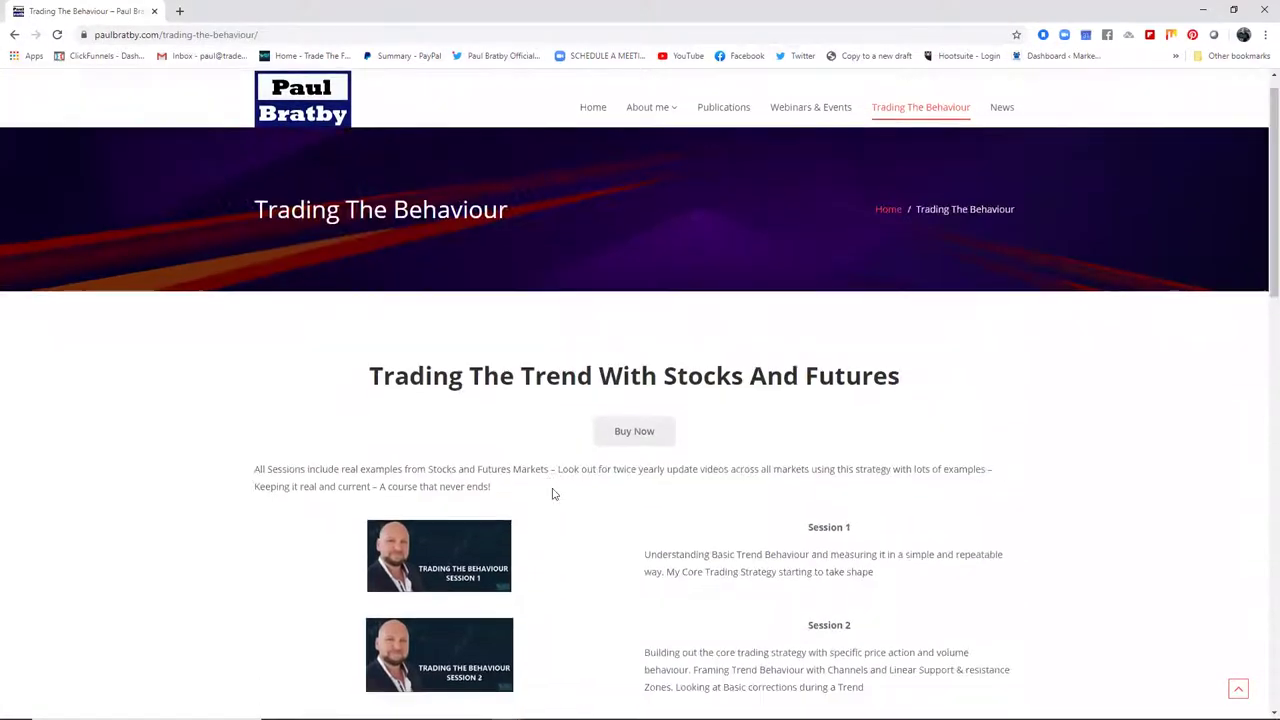
pyautogui.scroll(-5, 551, 491)
pyautogui.scroll(3, 510, 450)
pyautogui.scroll(2, 520, 485)
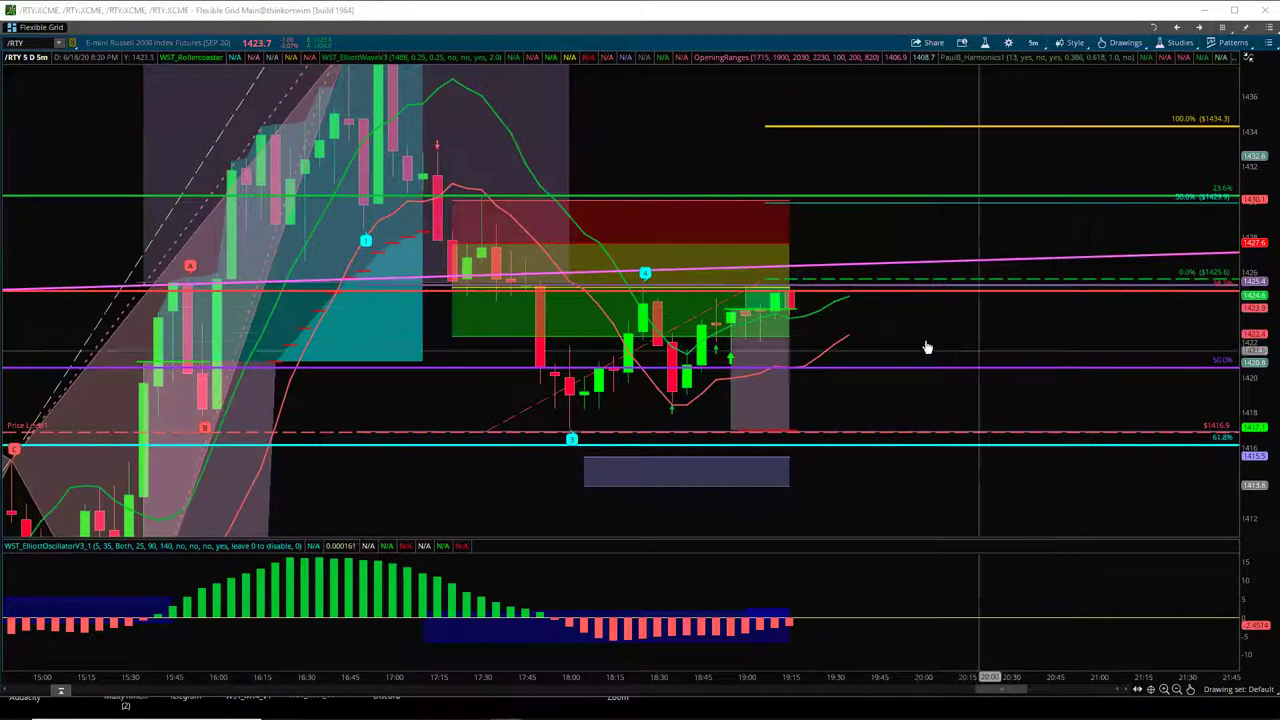
# - Widen the /RTY 5-minute chart's price and time ranges to examine the earlier swings and the oscillator back to about 10:30
pyautogui.moveTo(960, 337); pyautogui.dragTo(945, 338)
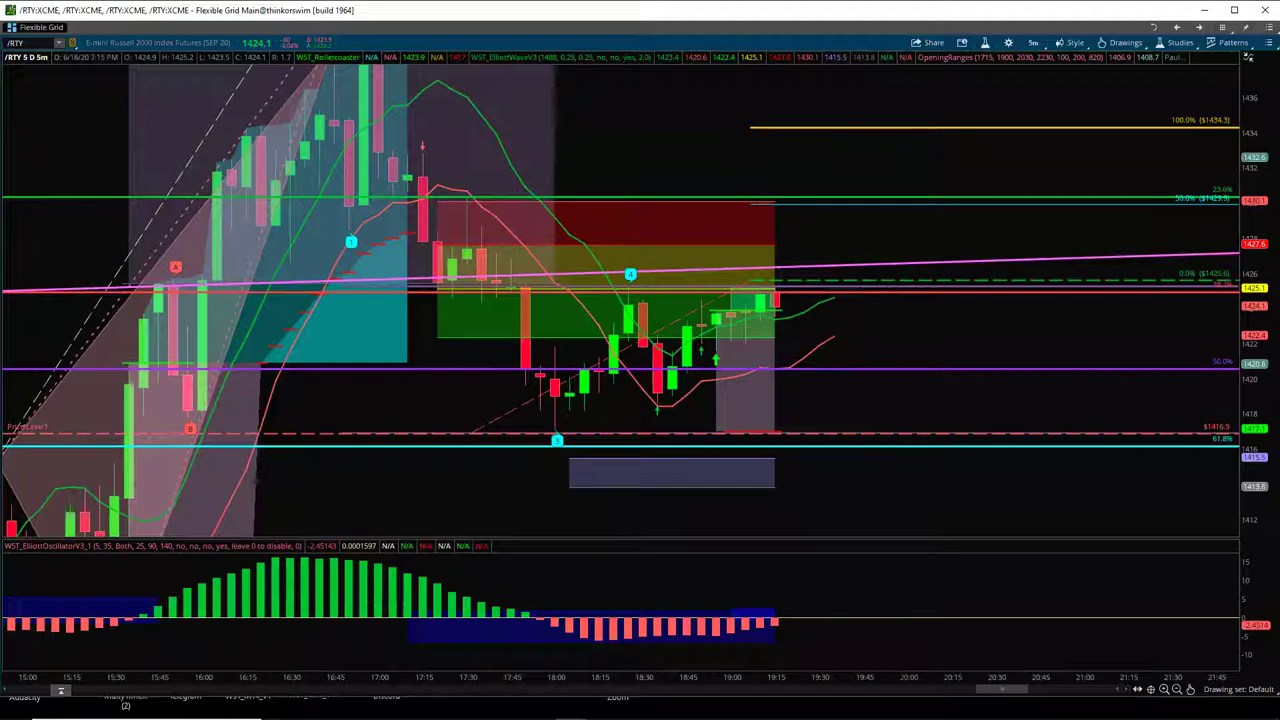
pyautogui.moveTo(1246, 171); pyautogui.dragTo(1225, 271)
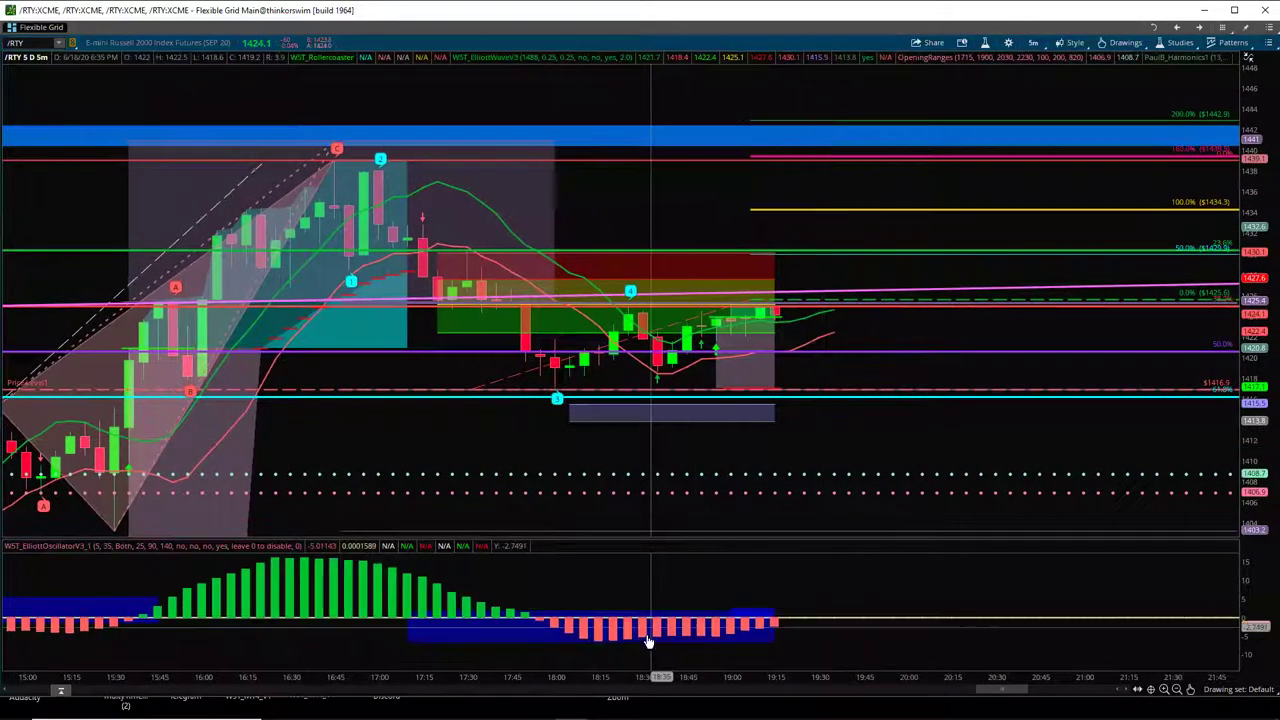
pyautogui.moveTo(584, 676); pyautogui.dragTo(700, 670)
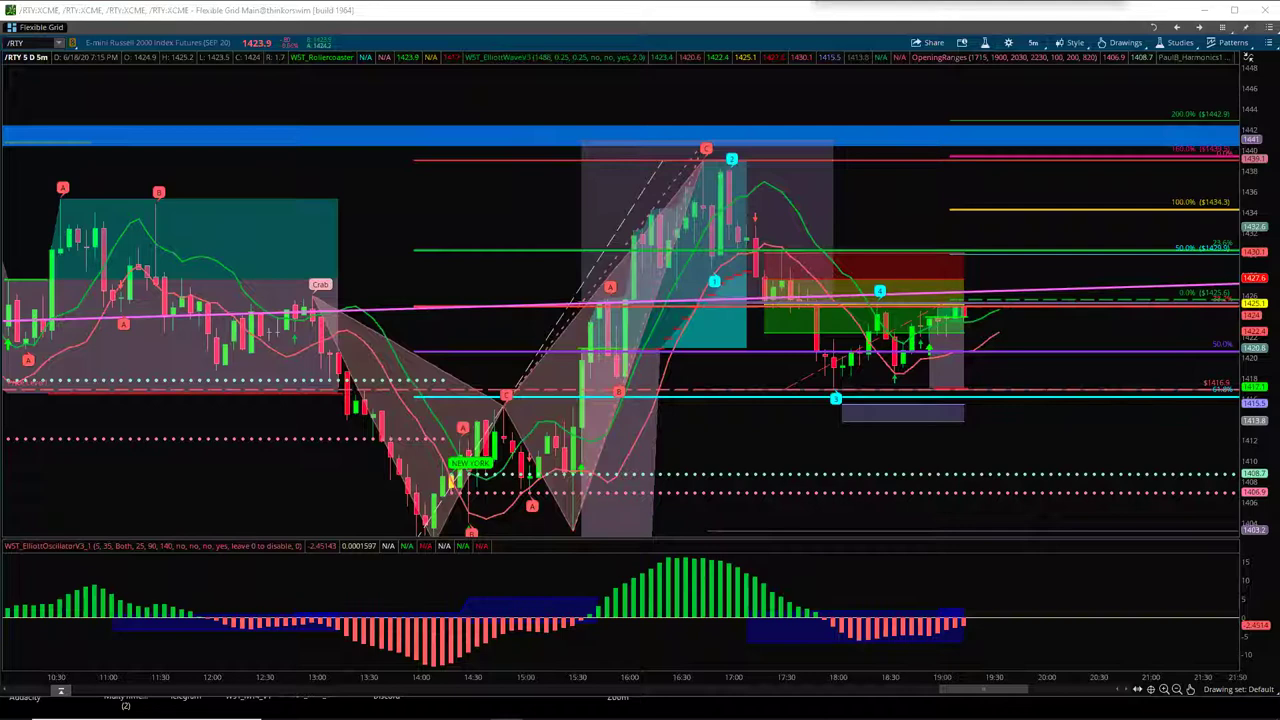
# - Bring the Smartlist Futures Roller Coaster popout over the chart, lengthen it to review the list through ZBU0, and move it away
pyautogui.moveTo(968, 2); pyautogui.dragTo(675, 165)
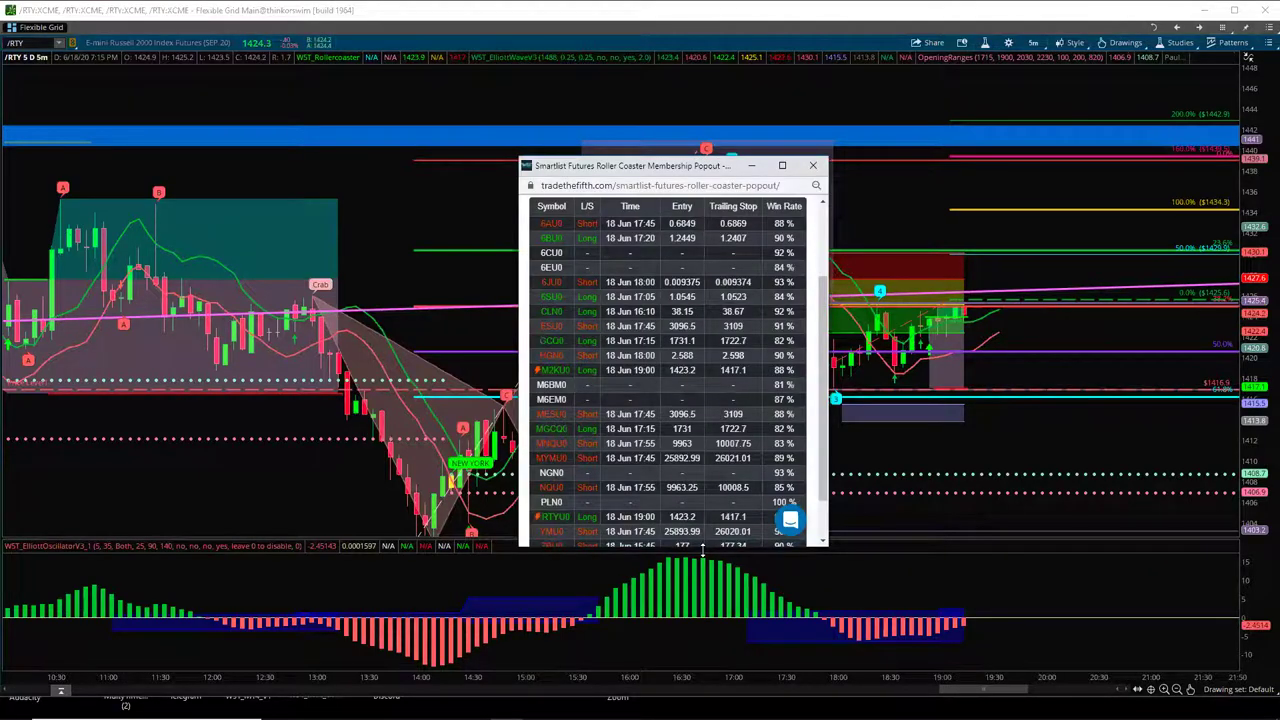
pyautogui.moveTo(703, 549); pyautogui.dragTo(703, 598)
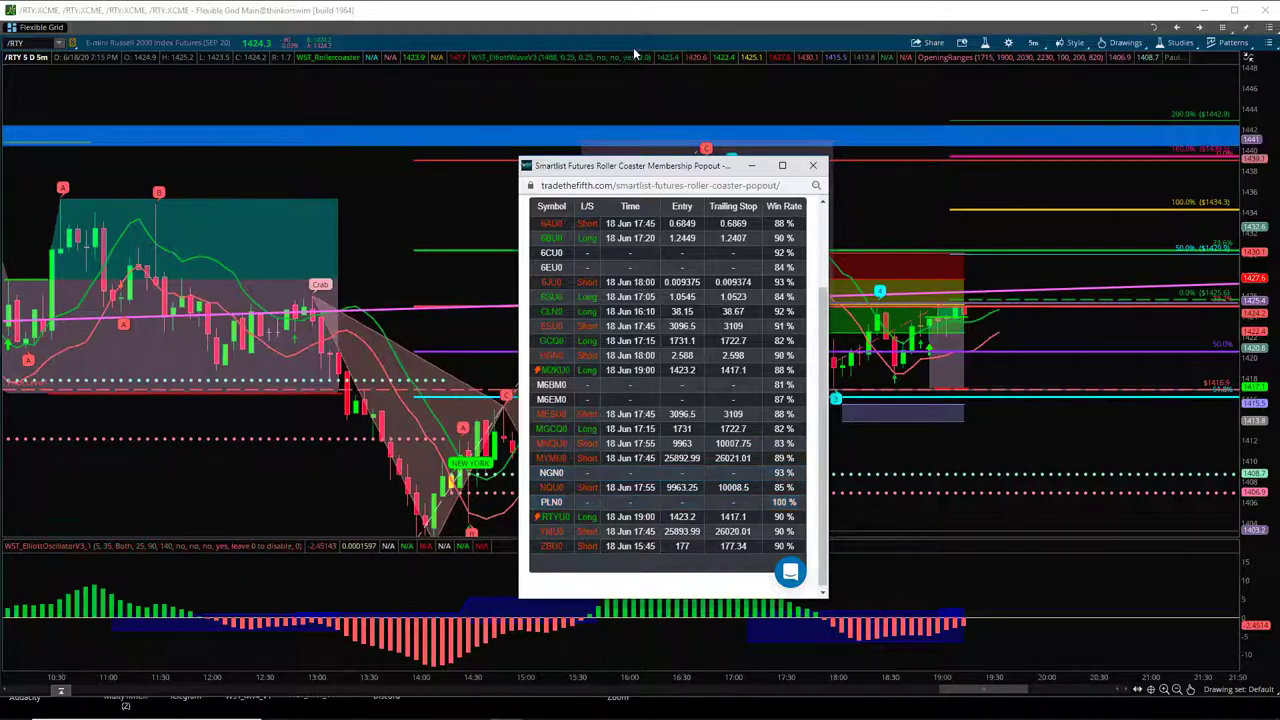
pyautogui.moveTo(634, 168); pyautogui.dragTo(685, 100)
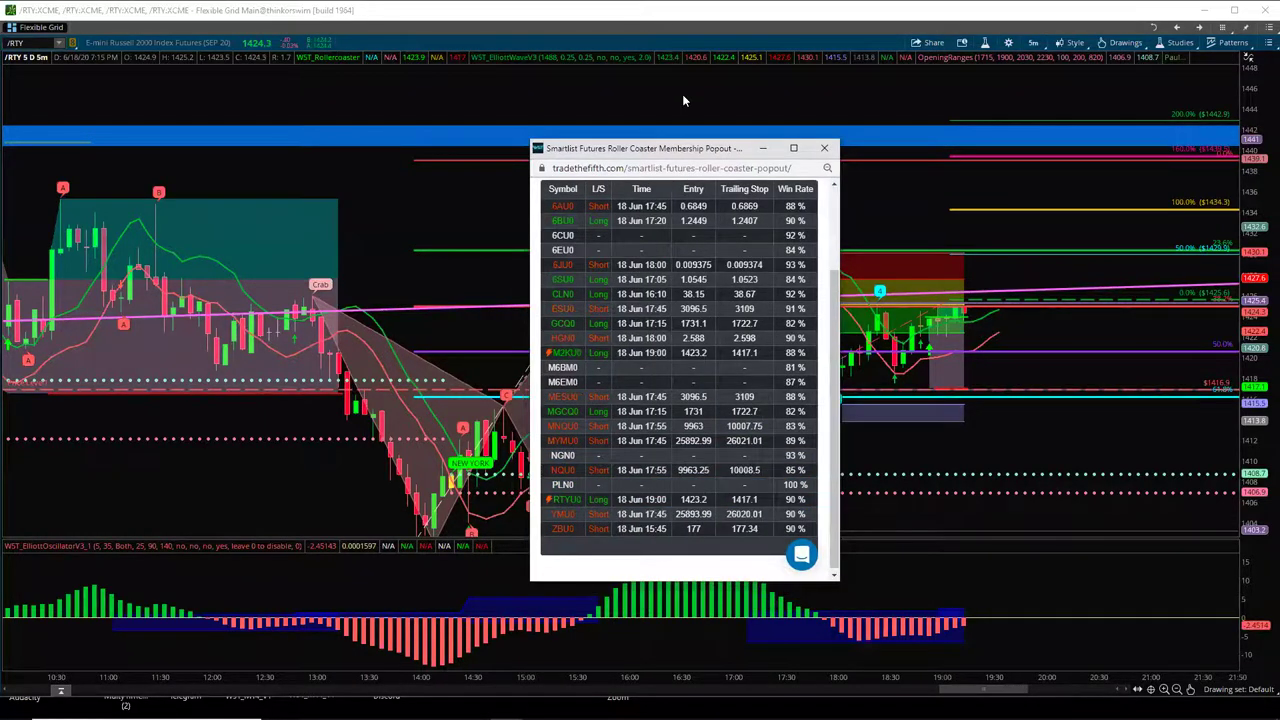
pyautogui.click(684, 100)
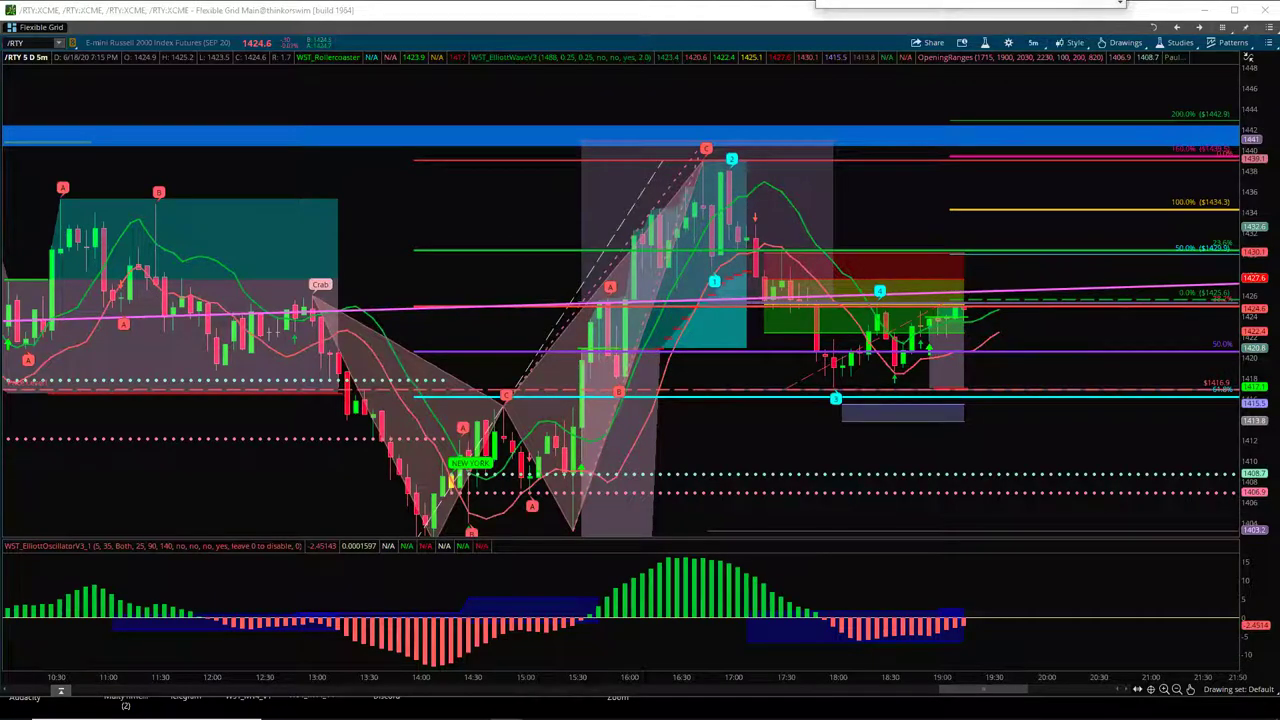
# - Shift the /RTY chart to leave more room after the latest candles and stretch its price scale to examine the current setup
pyautogui.moveTo(1117, 447); pyautogui.dragTo(1077, 443)
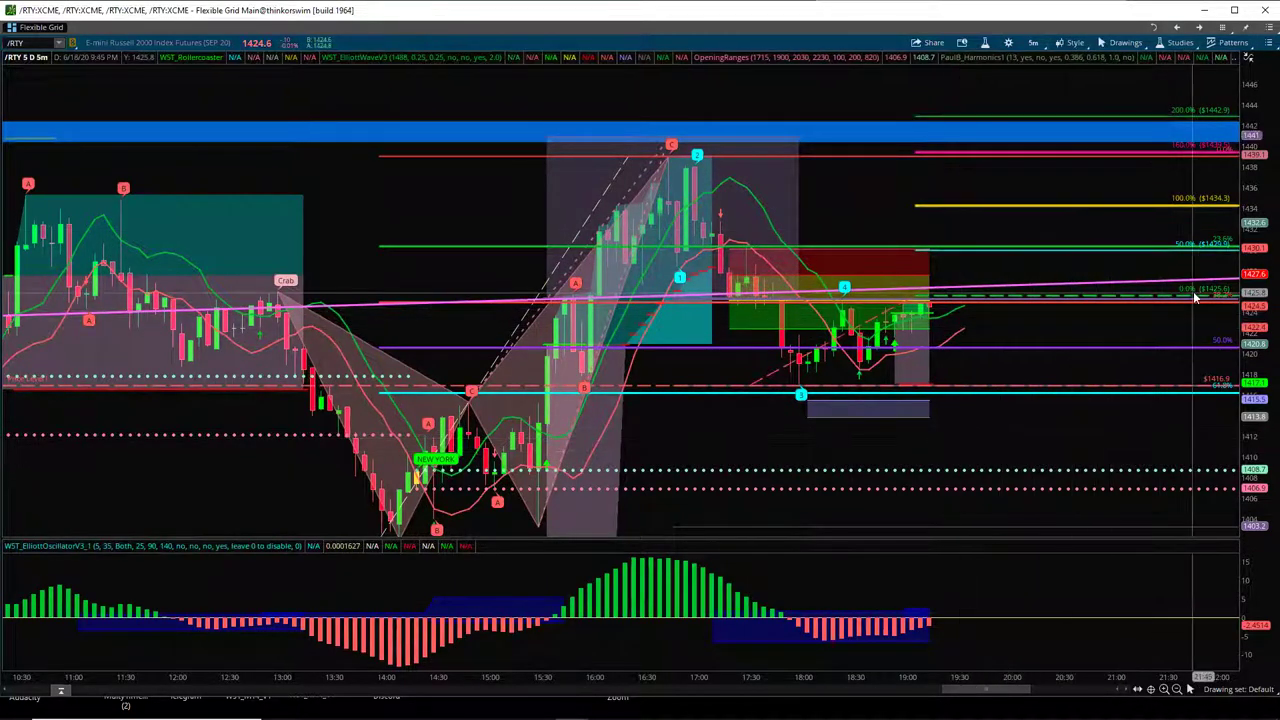
pyautogui.moveTo(1251, 362); pyautogui.dragTo(1251, 318)
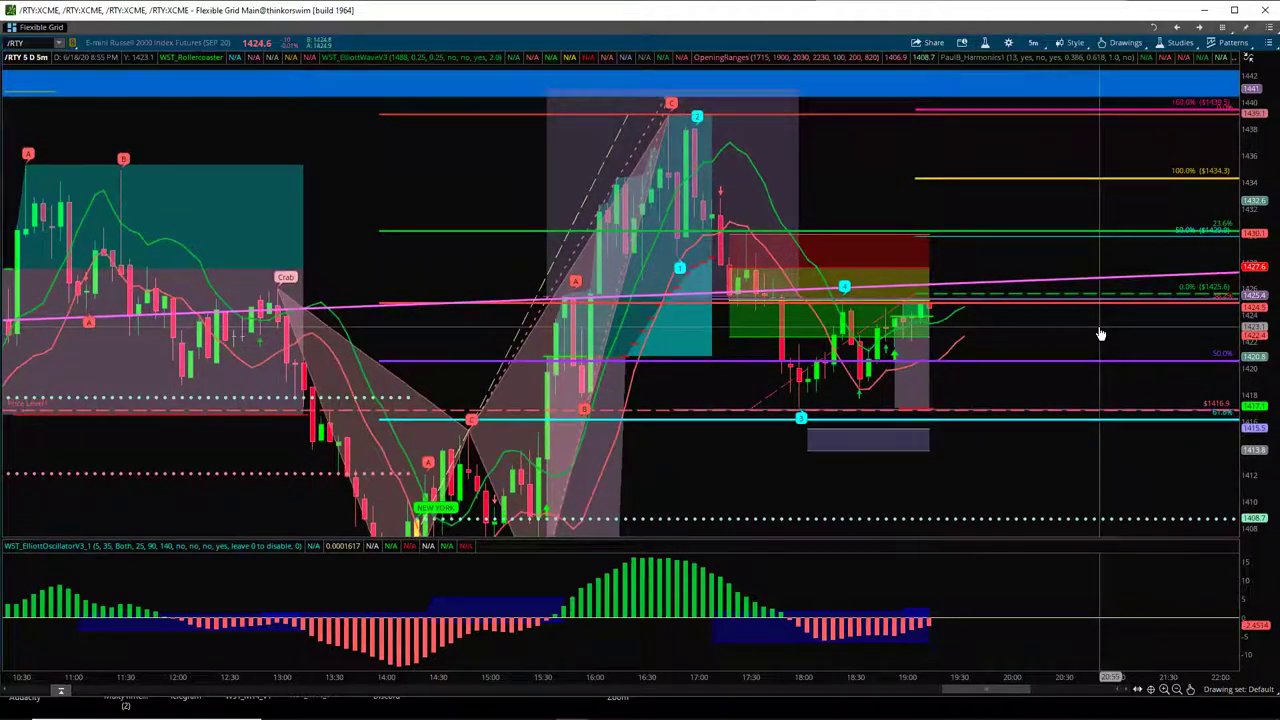